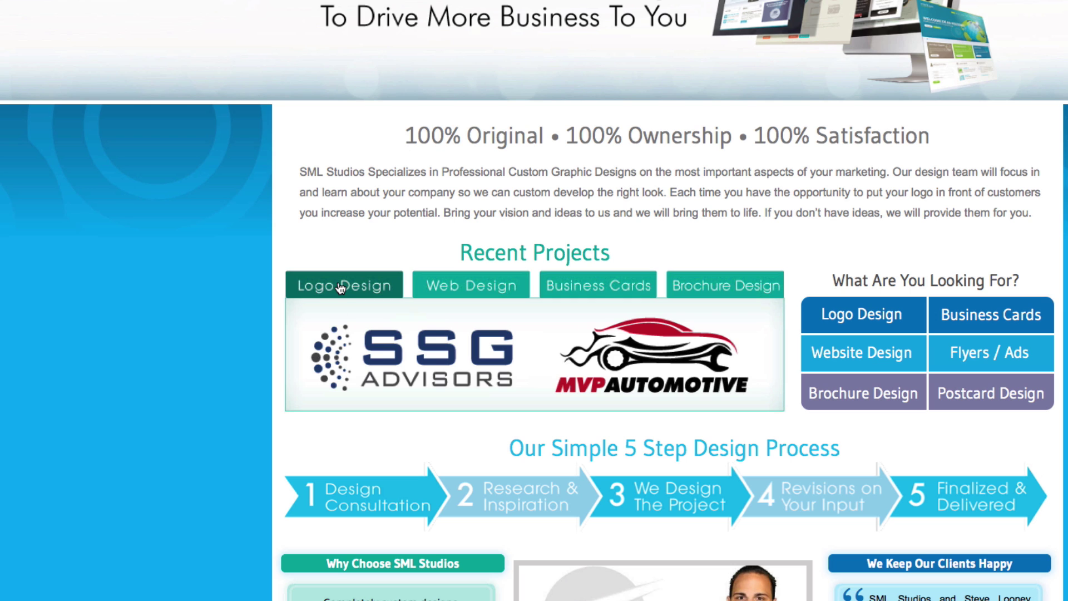
Step: Cycle through the Logo Design, Web Design, Brochure Design and Business Cards tabs, ending on Web Design
click(441, 285)
click(558, 285)
click(704, 285)
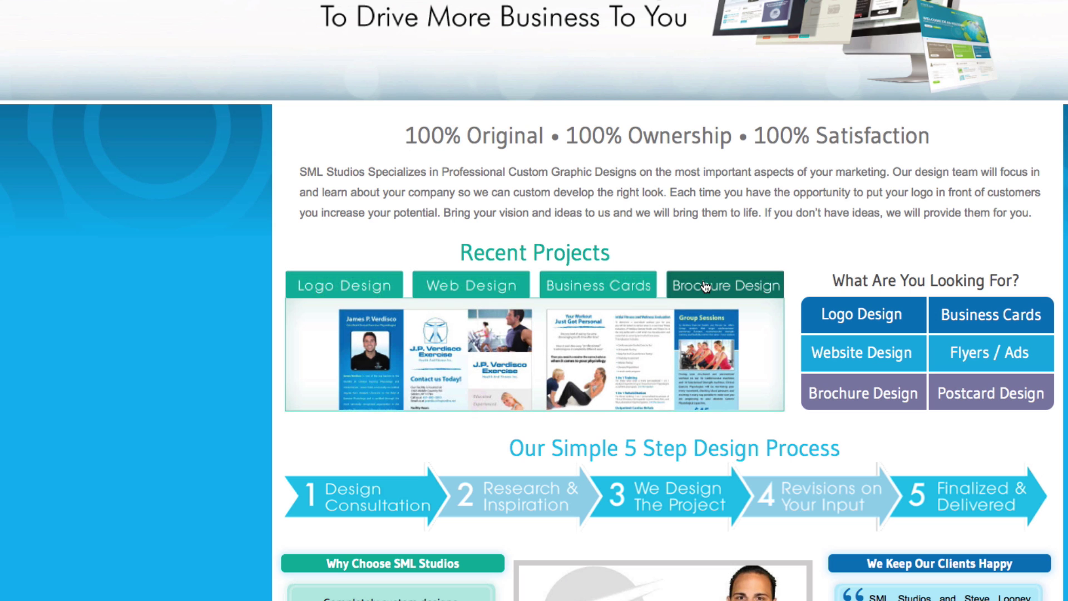
click(609, 286)
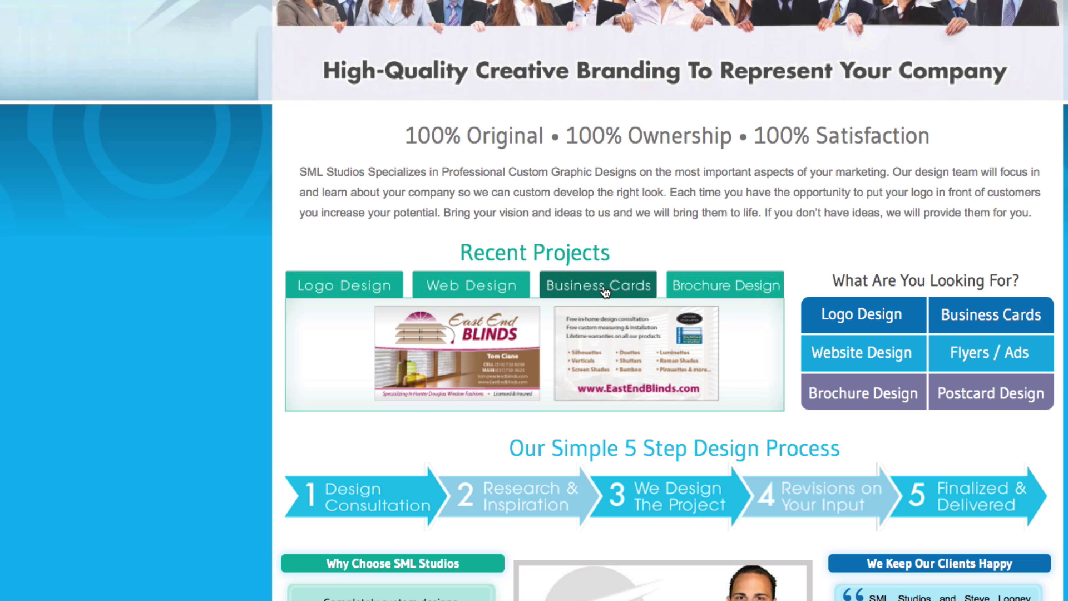
mouse_move(343, 286)
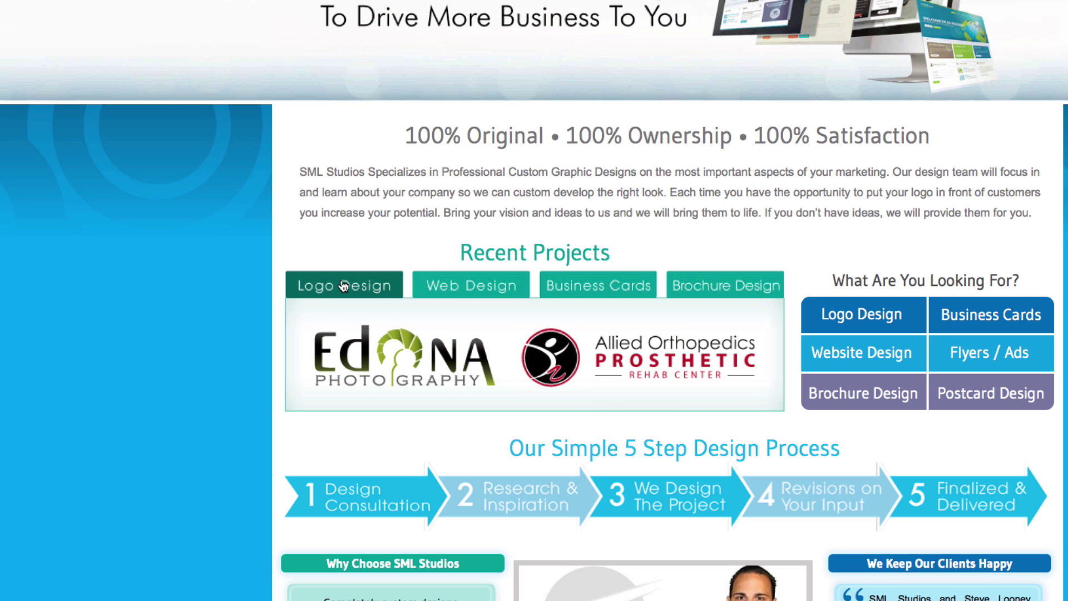
mouse_move(431, 286)
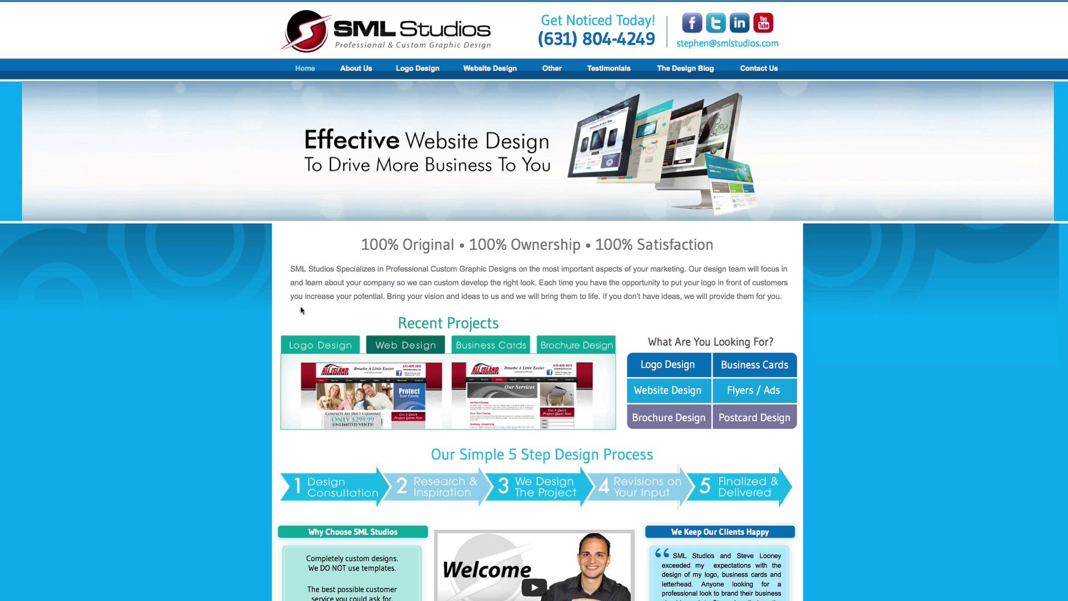
Step: Scroll the live SML Studios homepage back up to the top
scroll(414, 351, down, 3)
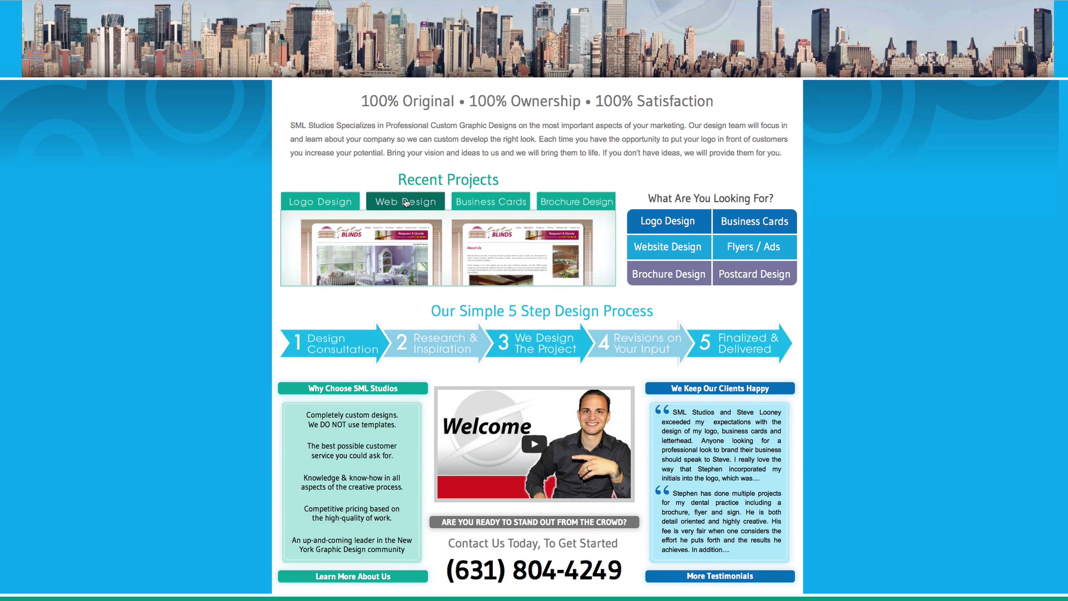
scroll(406, 204, up, 1)
scroll(405, 201, up, 1)
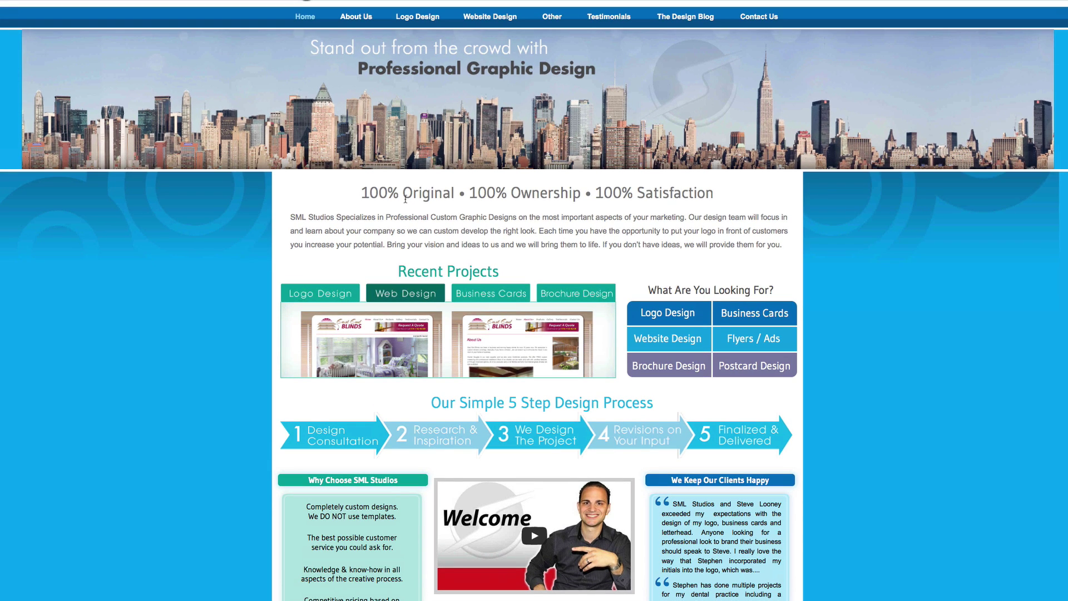
scroll(405, 199, up, 1)
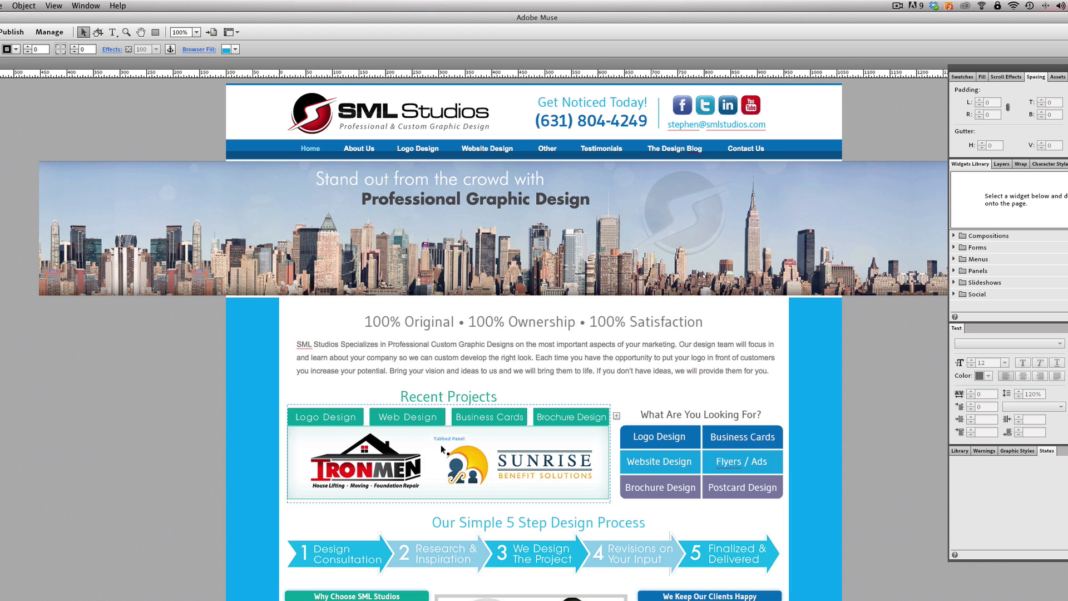
drag(589, 452, 208, 450)
key(Tab)
click(376, 459)
key(Tab)
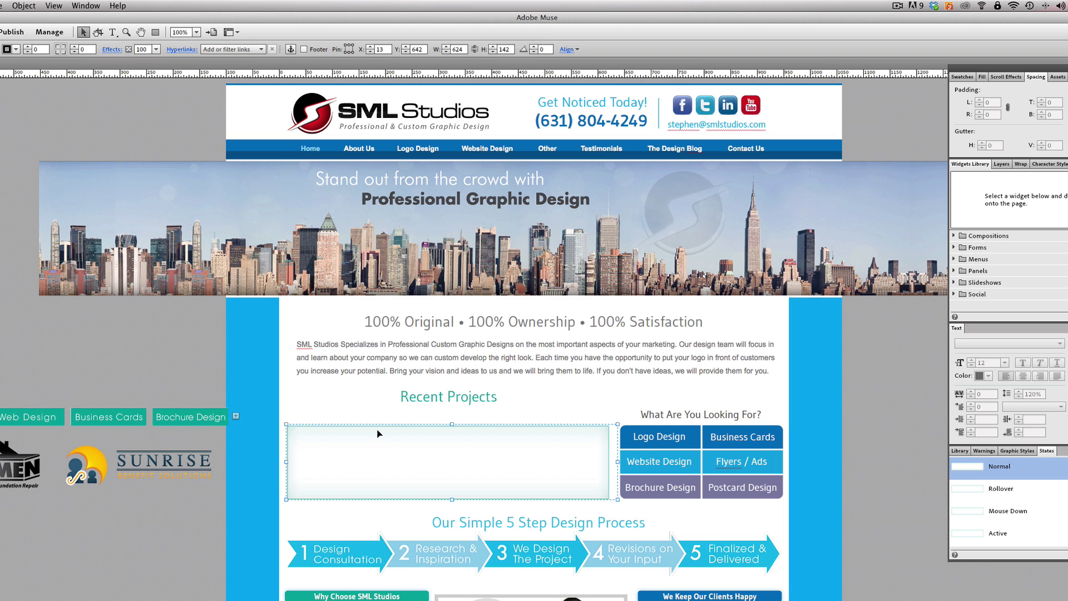
key(super+z)
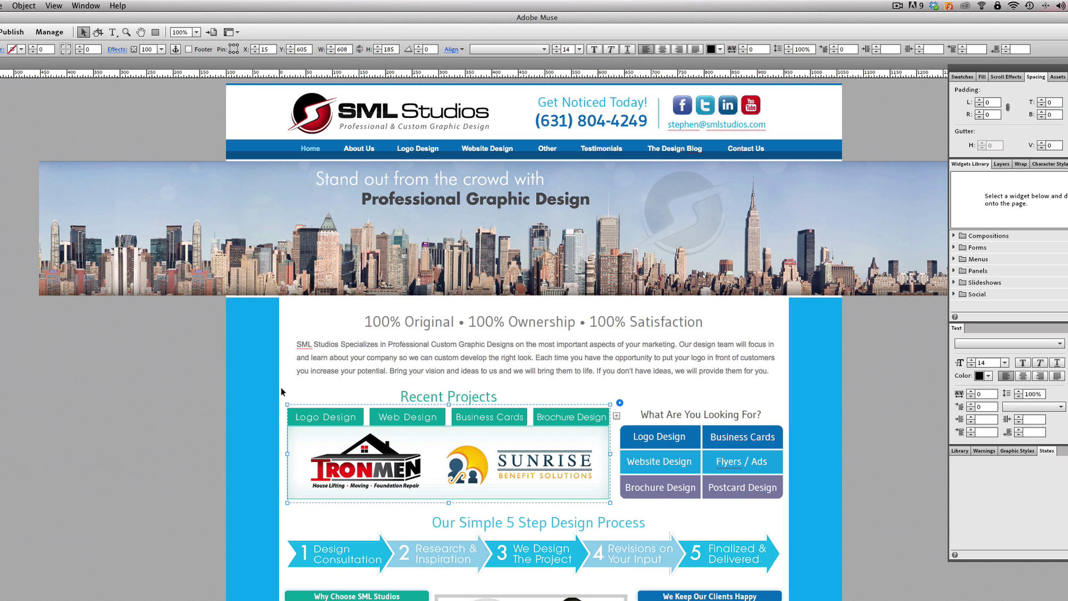
Step: Select the Recent Projects tab container and view the Web Design, Business Cards and Brochure Design tabs
click(269, 433)
click(312, 419)
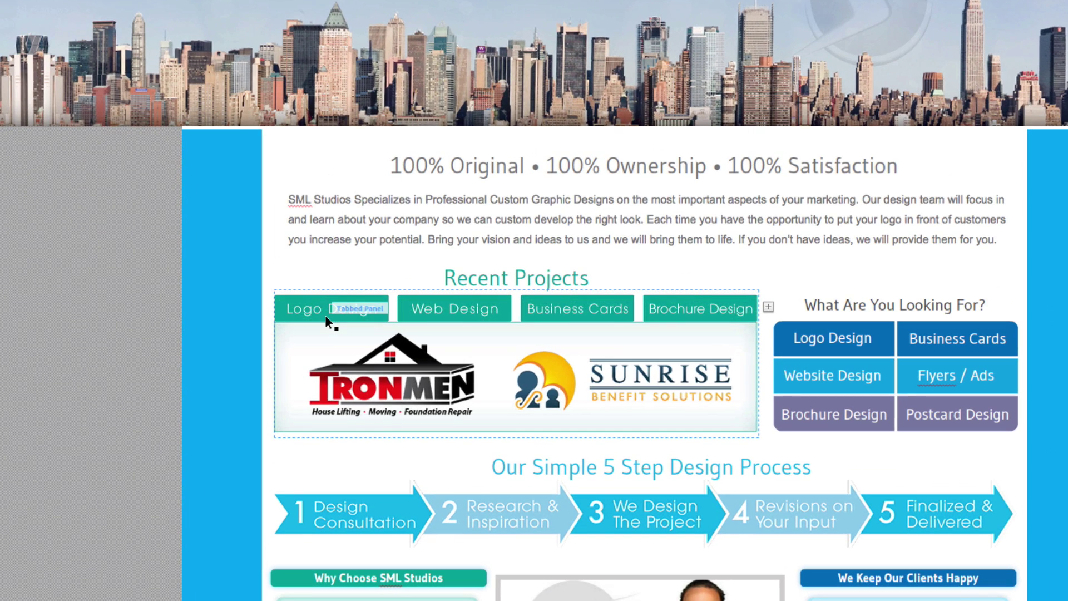
click(325, 315)
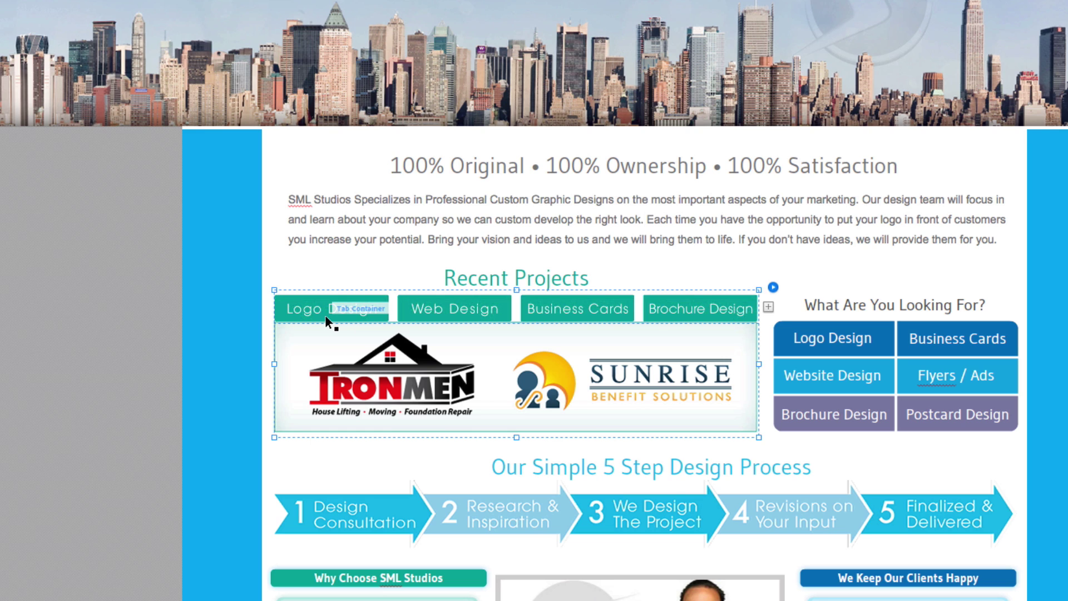
click(325, 315)
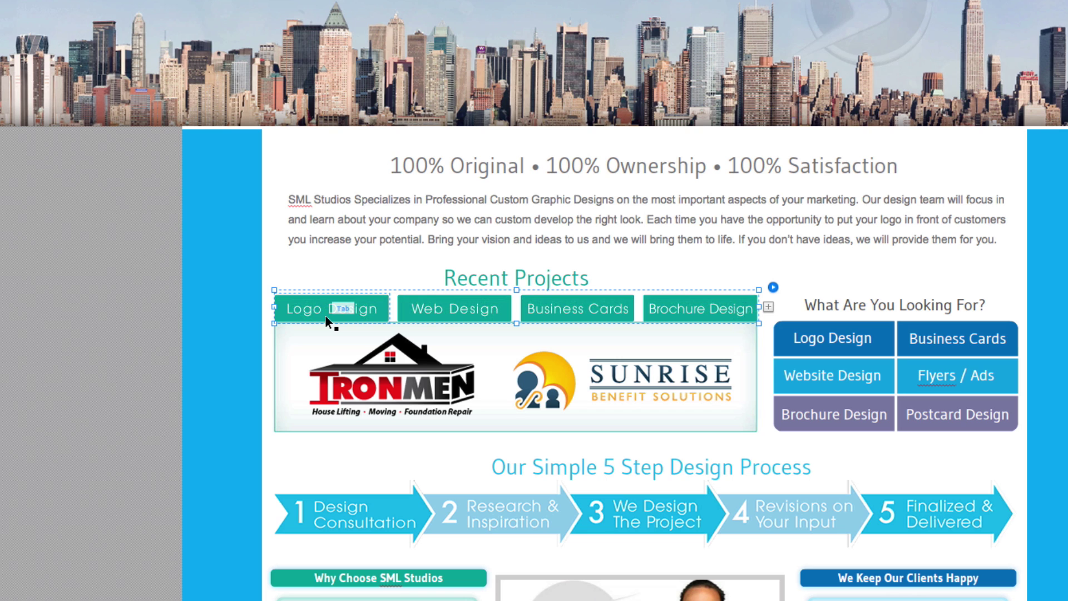
click(479, 310)
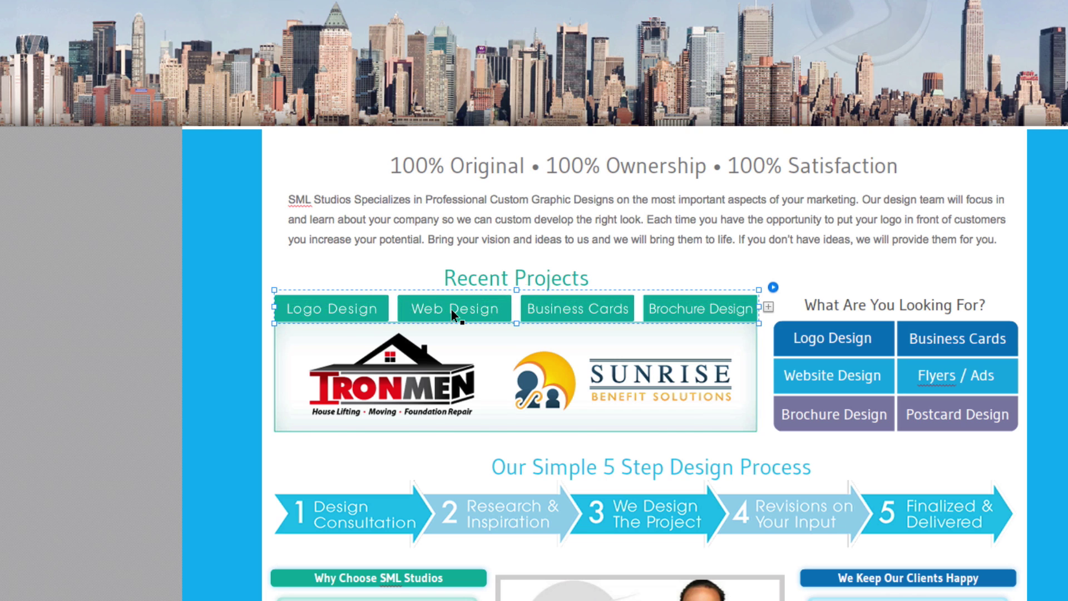
click(591, 309)
click(684, 307)
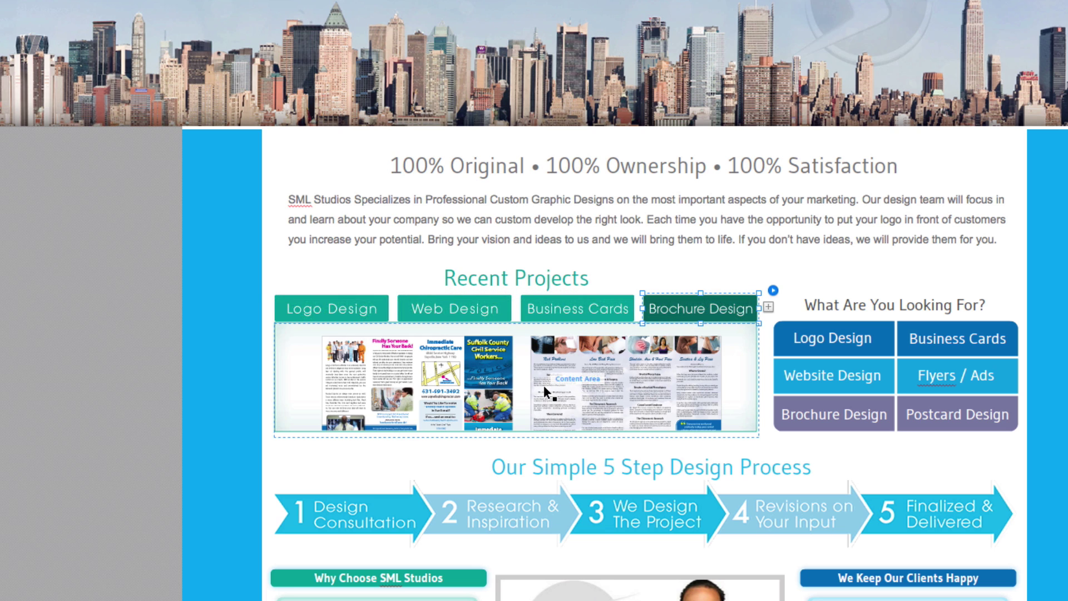
Step: Drag the whole old tab container off the page onto the left pasteboard
click(162, 353)
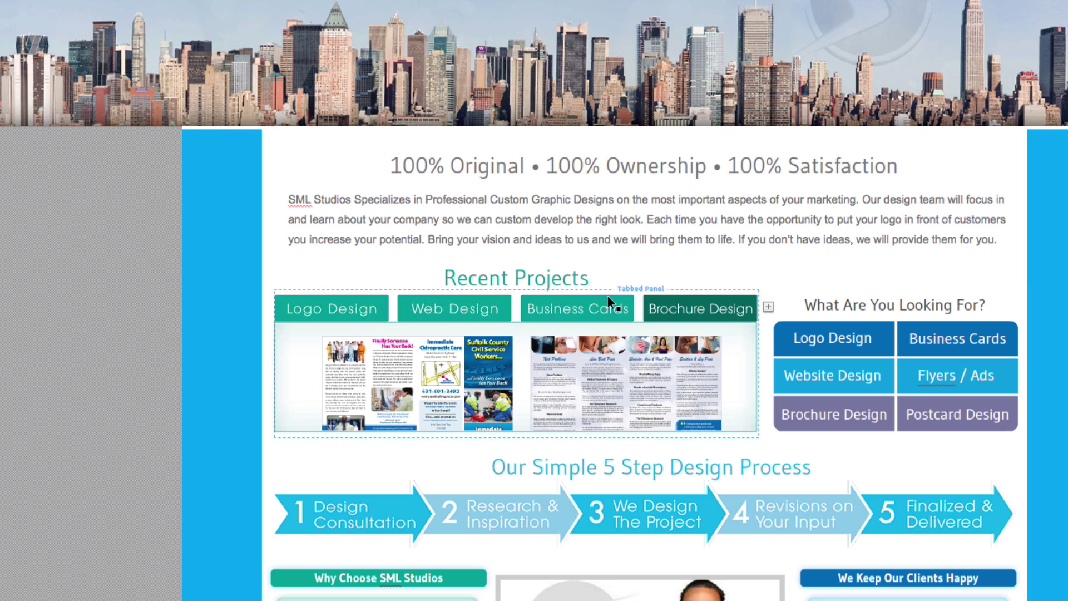
click(702, 296)
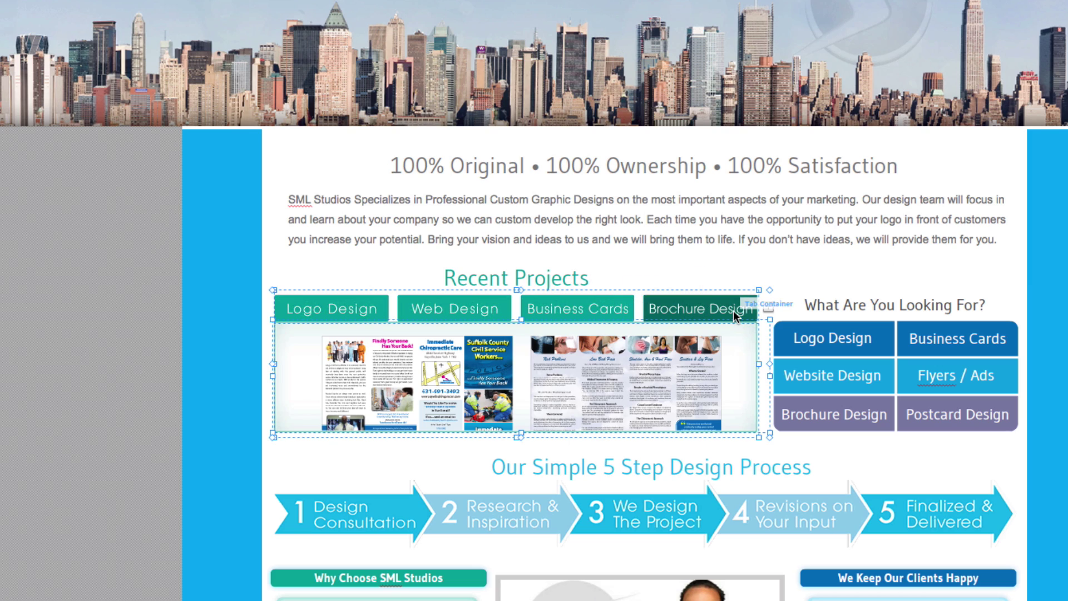
drag(734, 315, 126, 315)
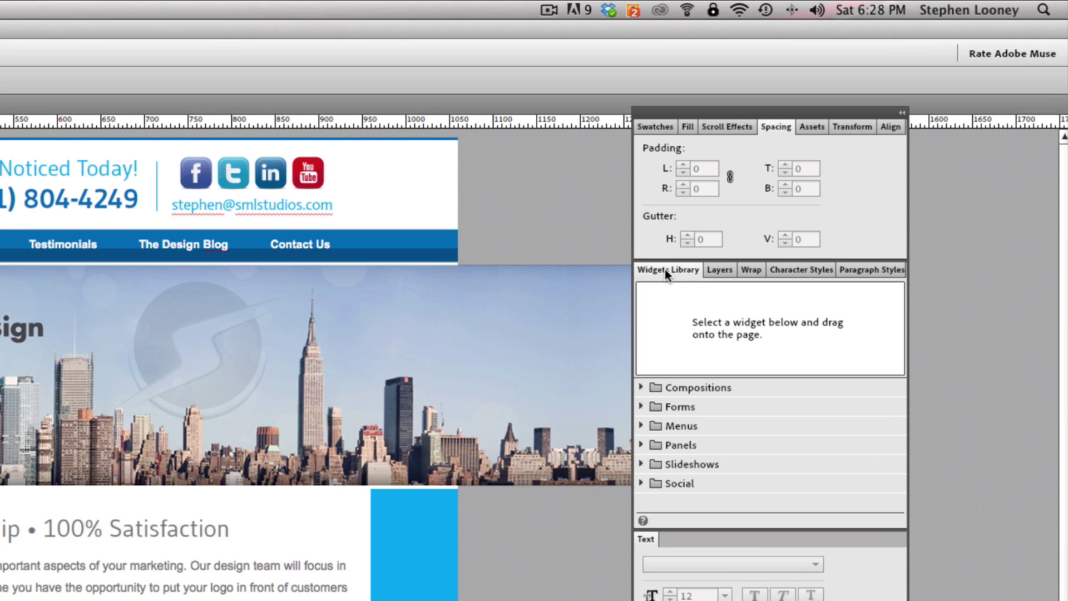
Step: Add a Tabbed Panels widget under the Recent Projects heading and widen it to 584 px
click(641, 445)
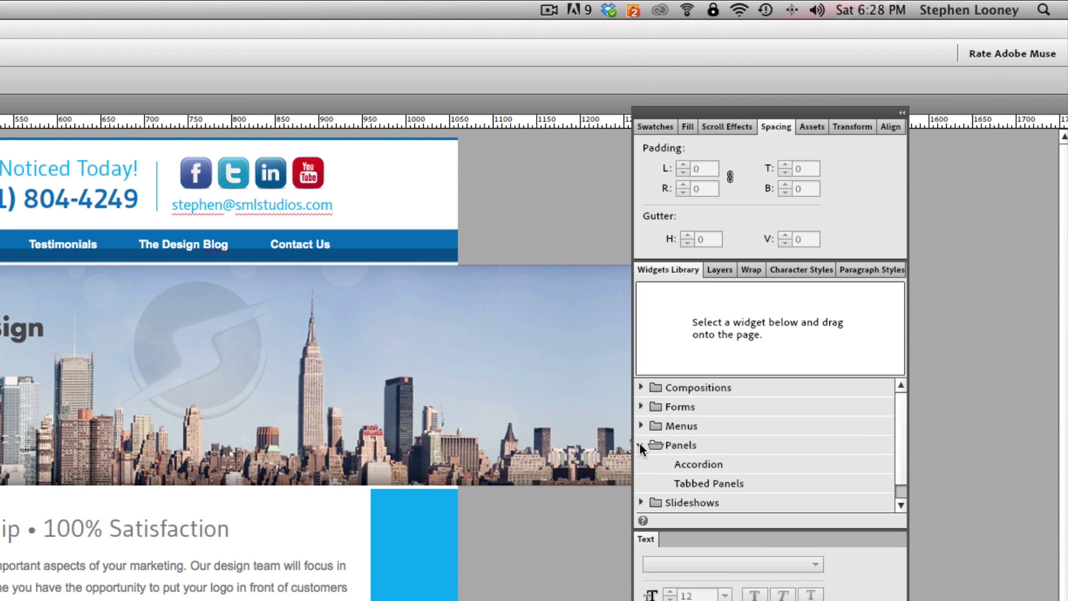
drag(714, 483, 187, 323)
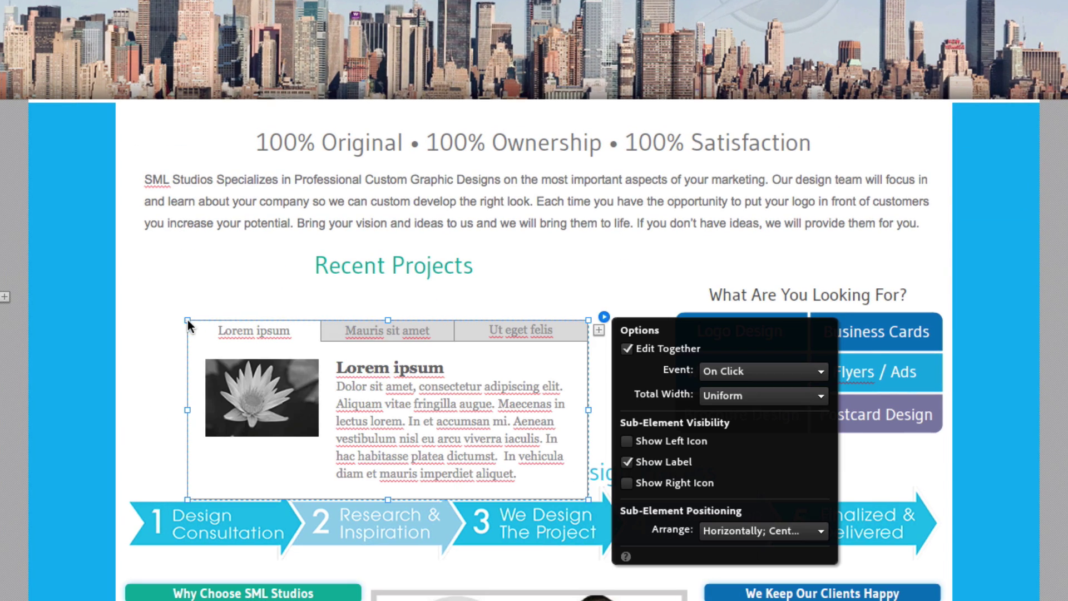
click(289, 341)
drag(289, 340, 250, 312)
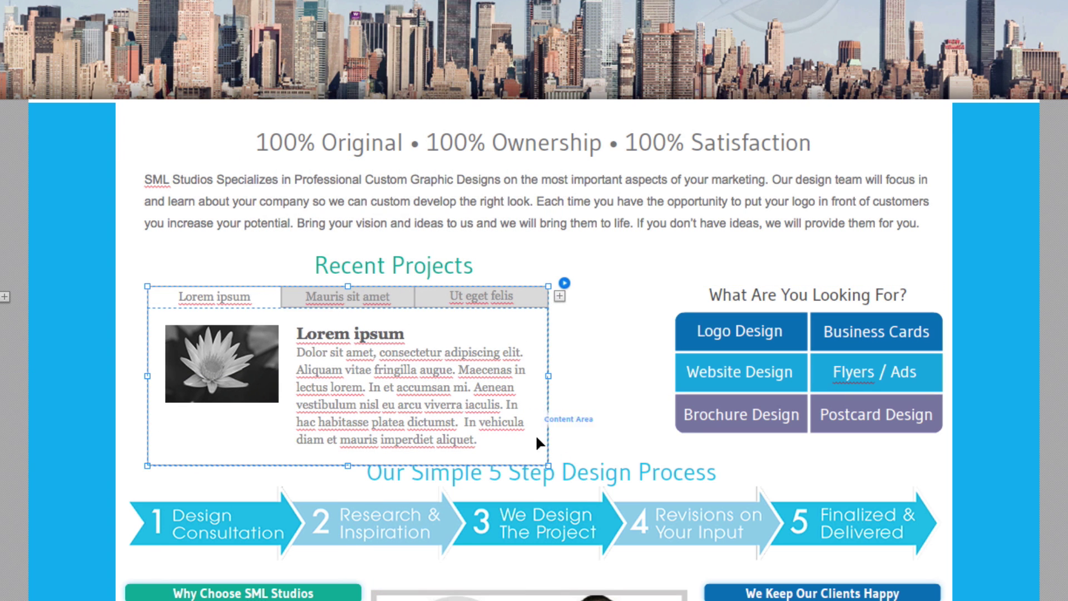
drag(548, 463, 657, 437)
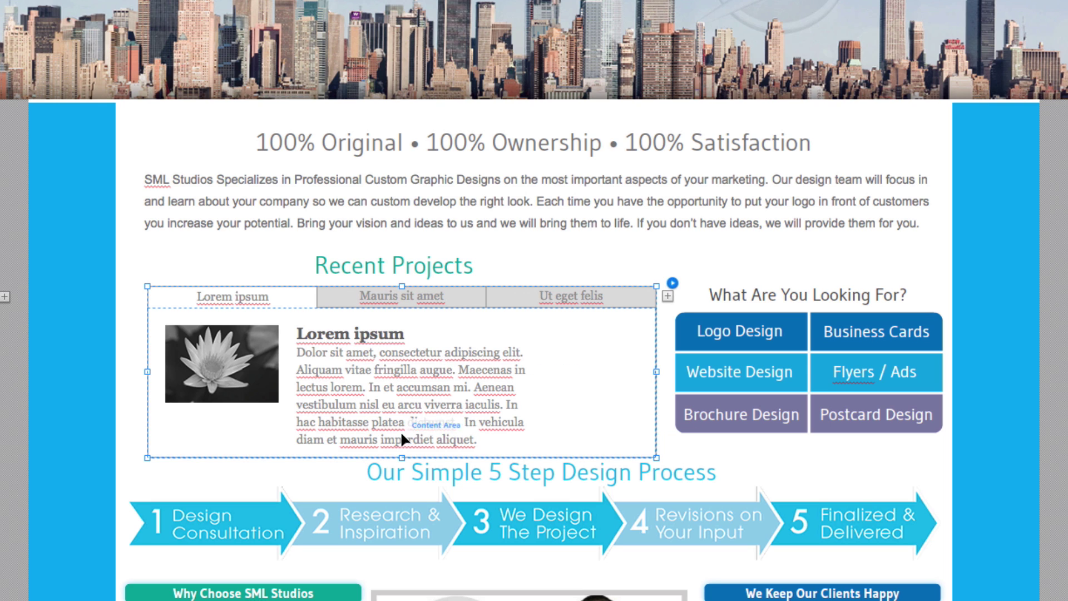
Step: Move the flower placeholder image out to the pasteboard and back against the panel's left edge
drag(401, 455, 415, 378)
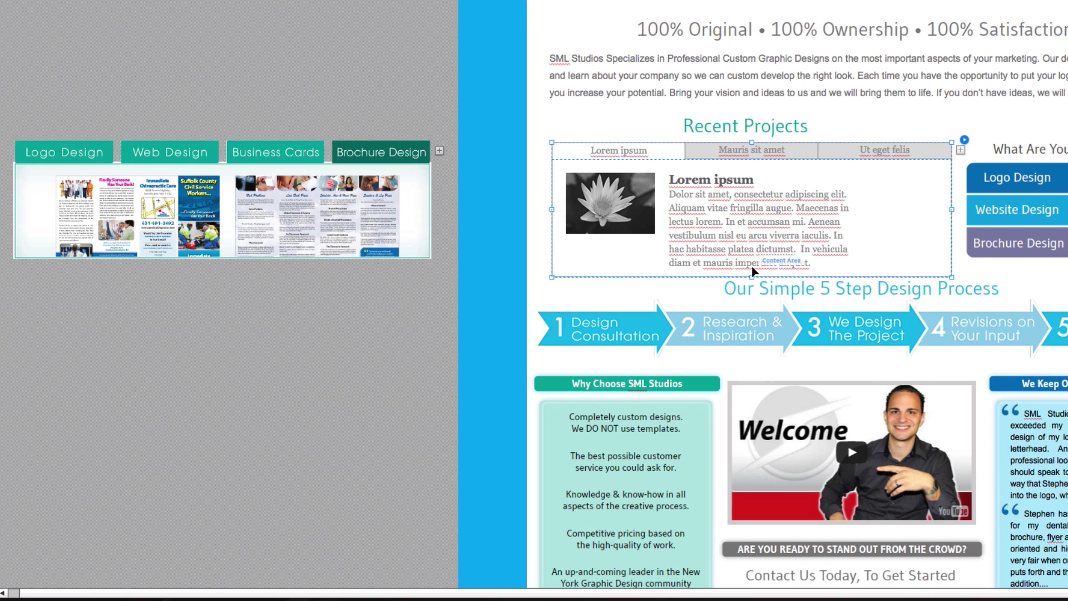
click(754, 256)
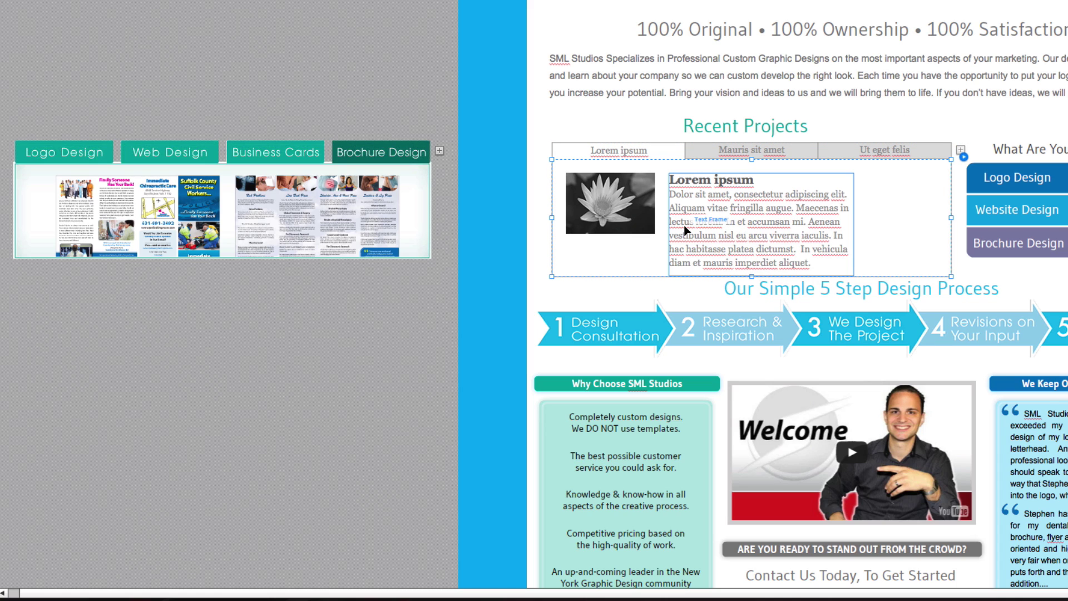
click(623, 213)
click(794, 227)
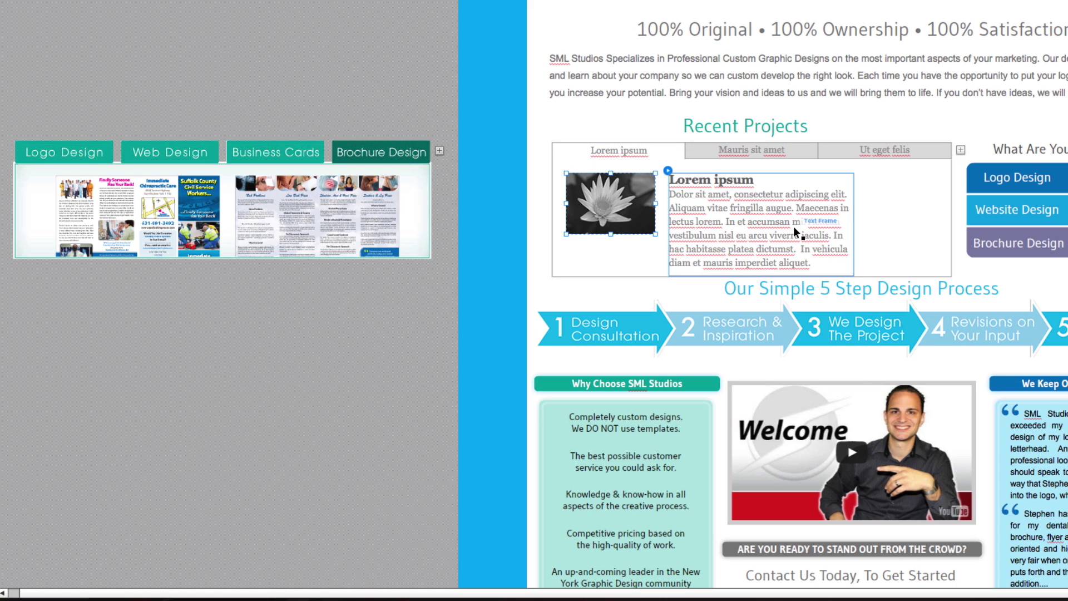
click(645, 218)
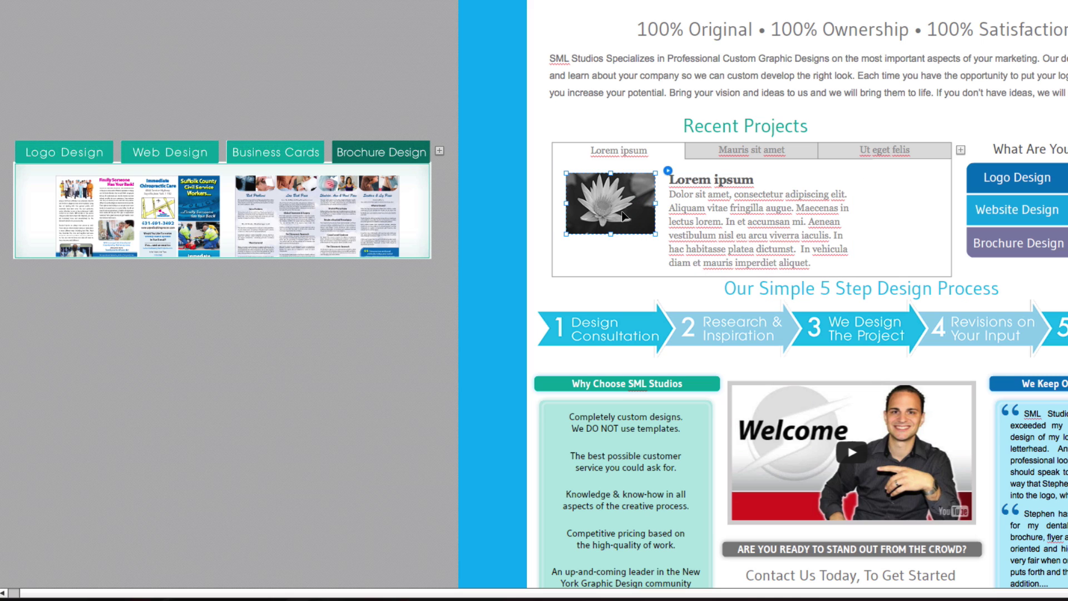
drag(632, 211, 153, 315)
key(ctrl+z)
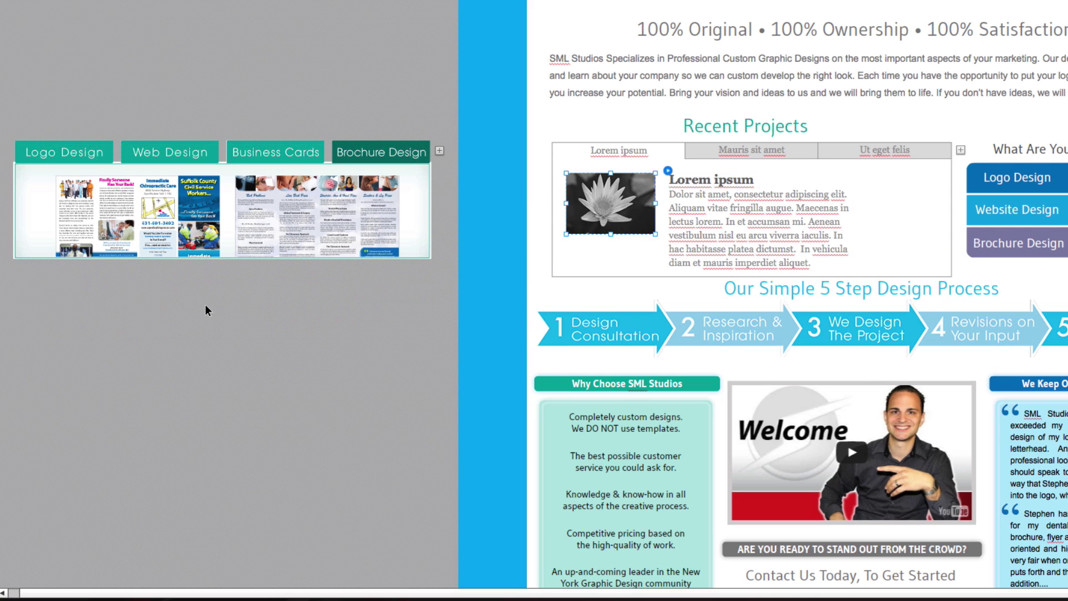
key(ctrl+shift+z)
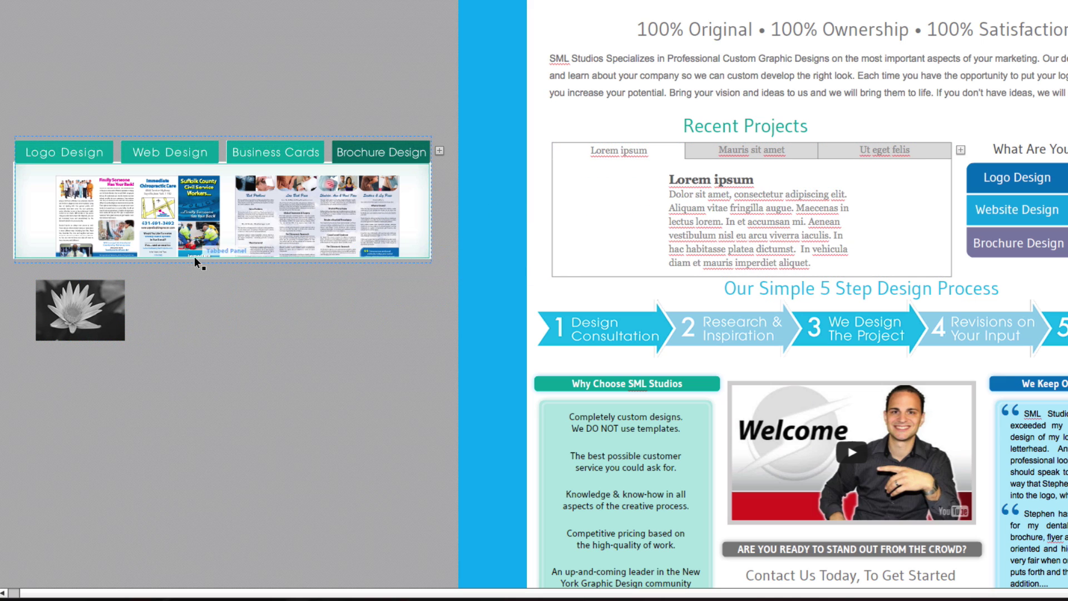
click(90, 295)
drag(85, 303, 588, 215)
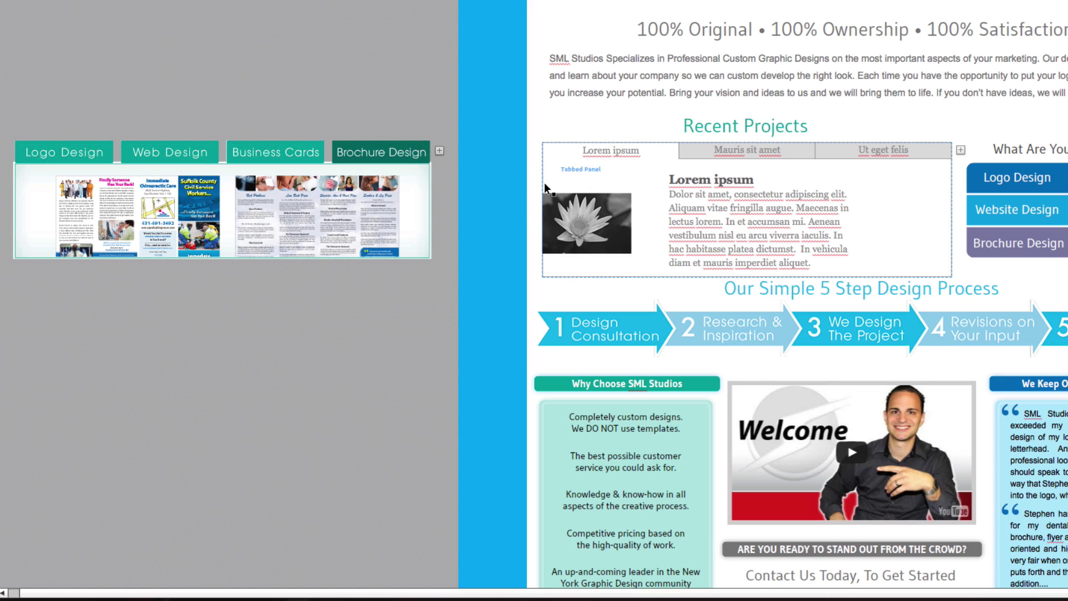
Step: Remove the placeholder Lorem ipsum text frame from the new tabbed panel
click(692, 188)
click(692, 186)
drag(736, 204, 271, 341)
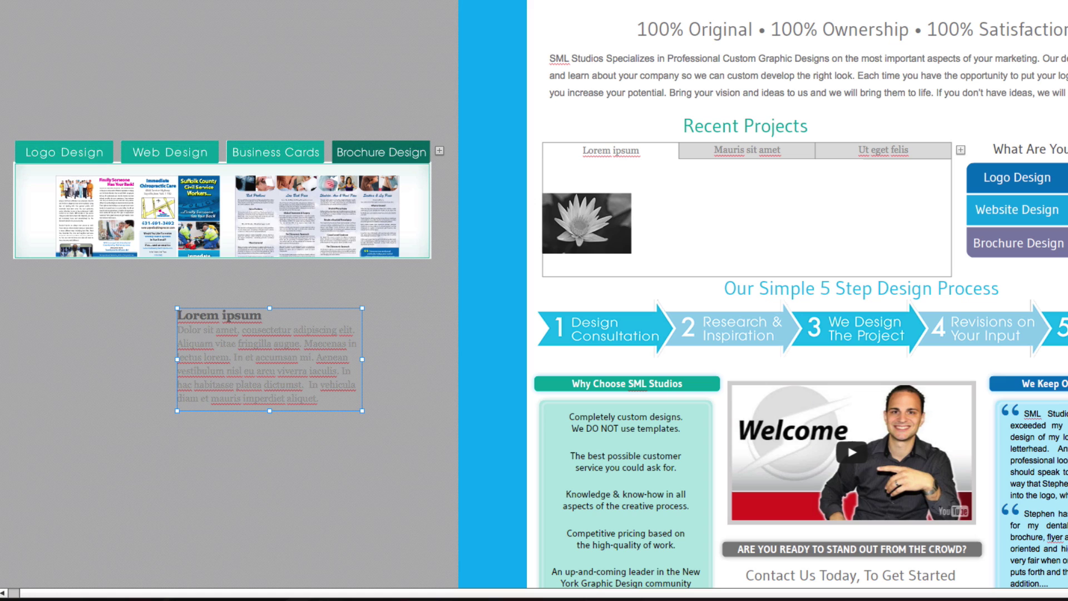
key(Delete)
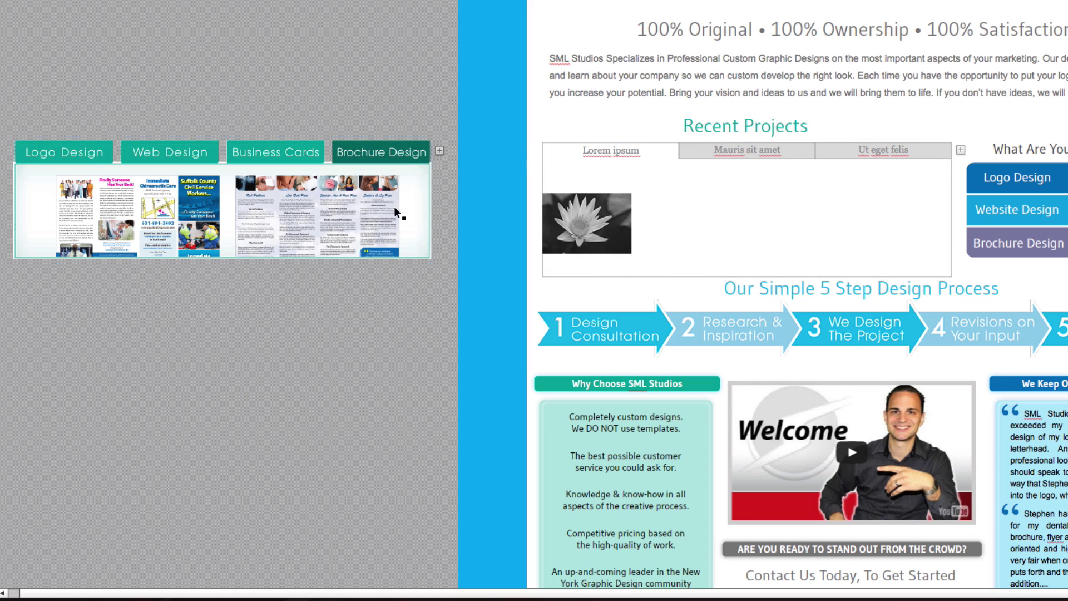
Step: Create a text frame of repeated 'This is test text' and place it beside the lotus image
drag(178, 329, 402, 408)
text(This is test text)
key(ctrl+a)
key(ctrl+c)
key(Right)
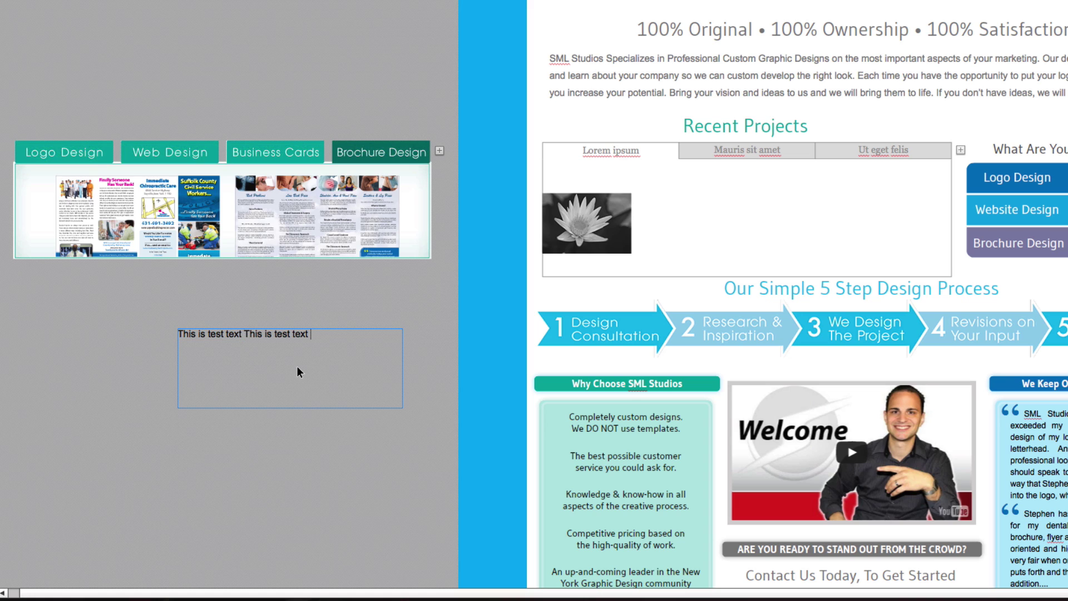
key(ctrl+v)
key(space)
key(ctrl+v)
key(space)
key(ctrl+v)
key(space)
key(ctrl+v)
key(space)
key(ctrl+v)
key(space)
key(ctrl+v)
key(space)
key(ctrl+v)
key(space)
key(ctrl+v)
key(space)
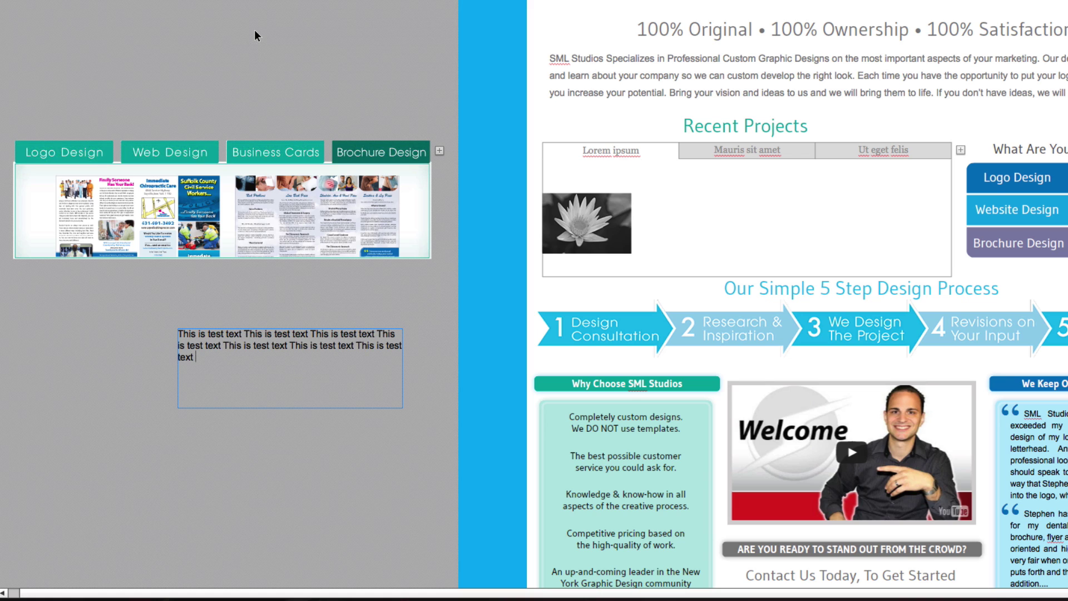
key(ctrl+v)
key(space)
key(ctrl+v)
key(space)
key(ctrl+v)
key(space)
key(ctrl+v)
key(space)
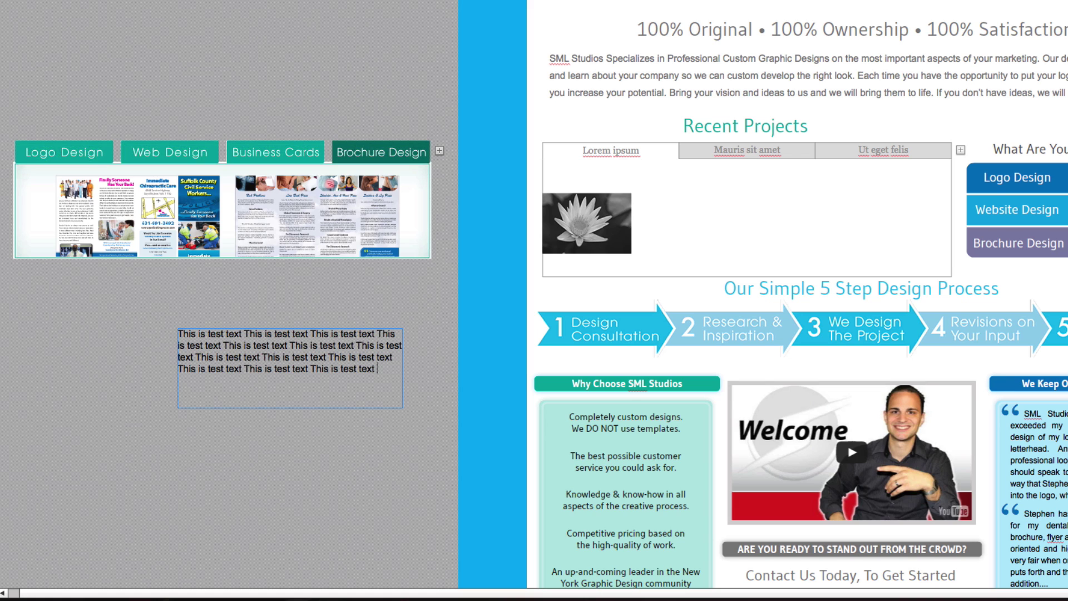
key(ctrl+v)
key(space)
key(ctrl+v)
key(space)
key(ctrl+v)
key(space)
key(ctrl+v)
key(Escape)
drag(238, 361, 714, 206)
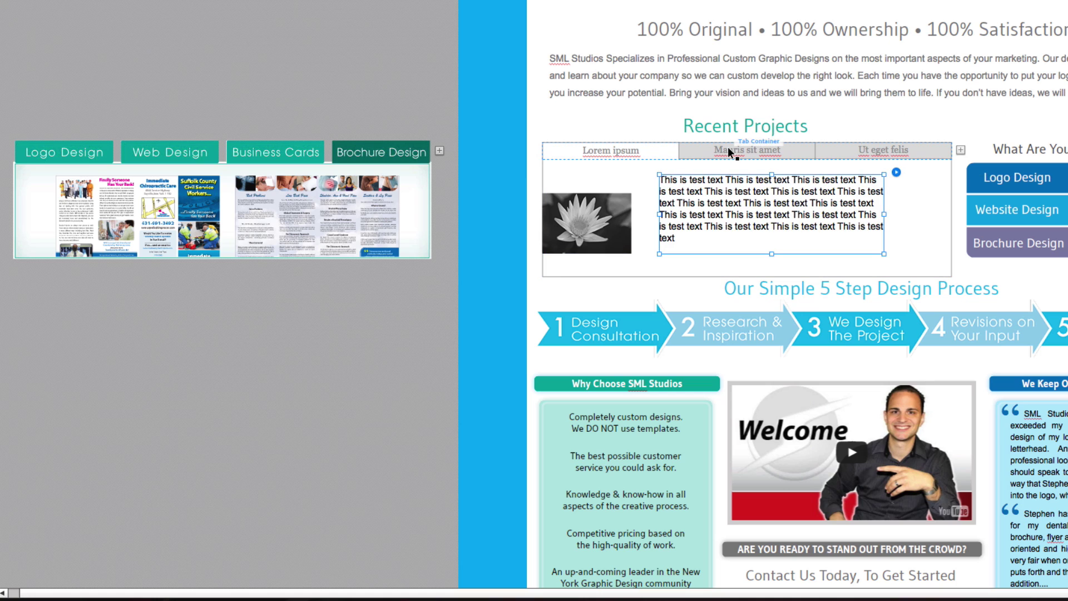
Step: In the Mauris sit amet tab, delete the body text after 'enim.'
click(729, 152)
click(728, 148)
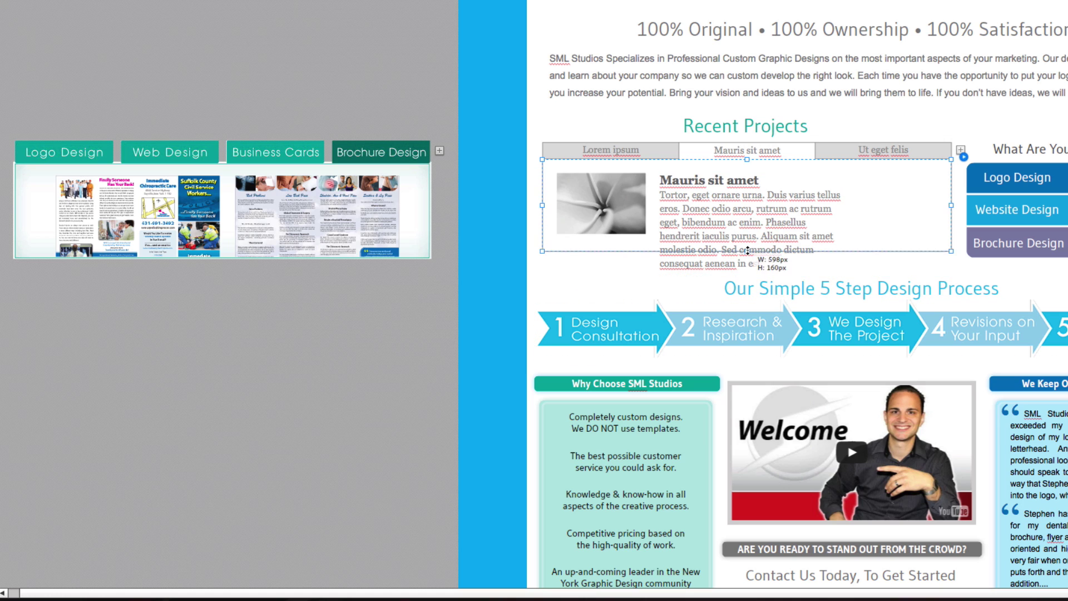
click(729, 245)
triple_click(730, 245)
click(765, 222)
mouse_move(765, 222)
mouse_down()
mouse_move(790, 268)
mouse_move(753, 277)
mouse_move(749, 236)
mouse_up()
key(BackSpace)
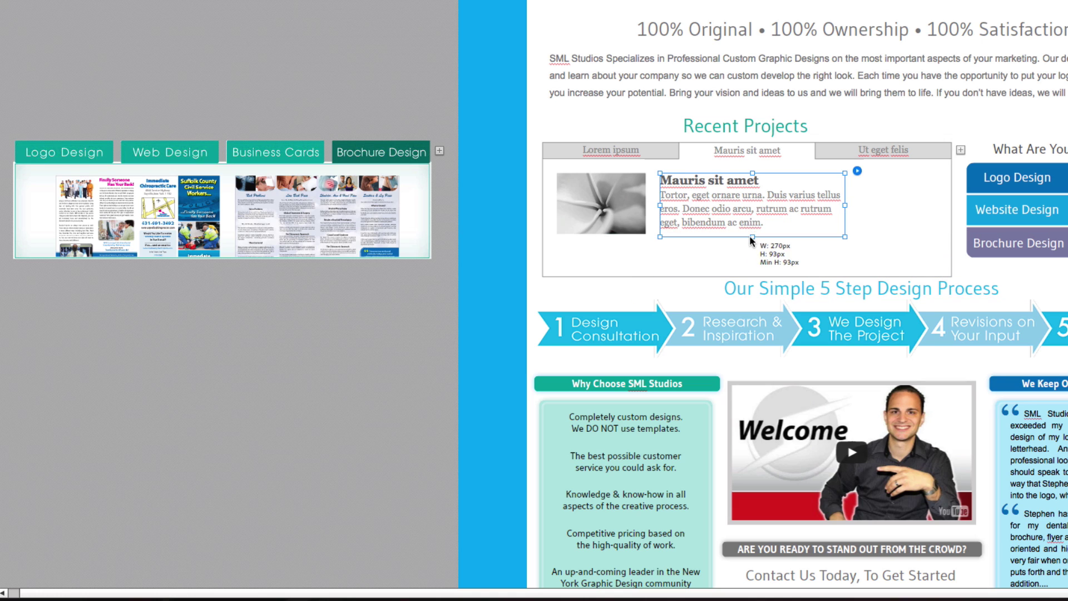
click(755, 275)
drag(747, 275, 749, 243)
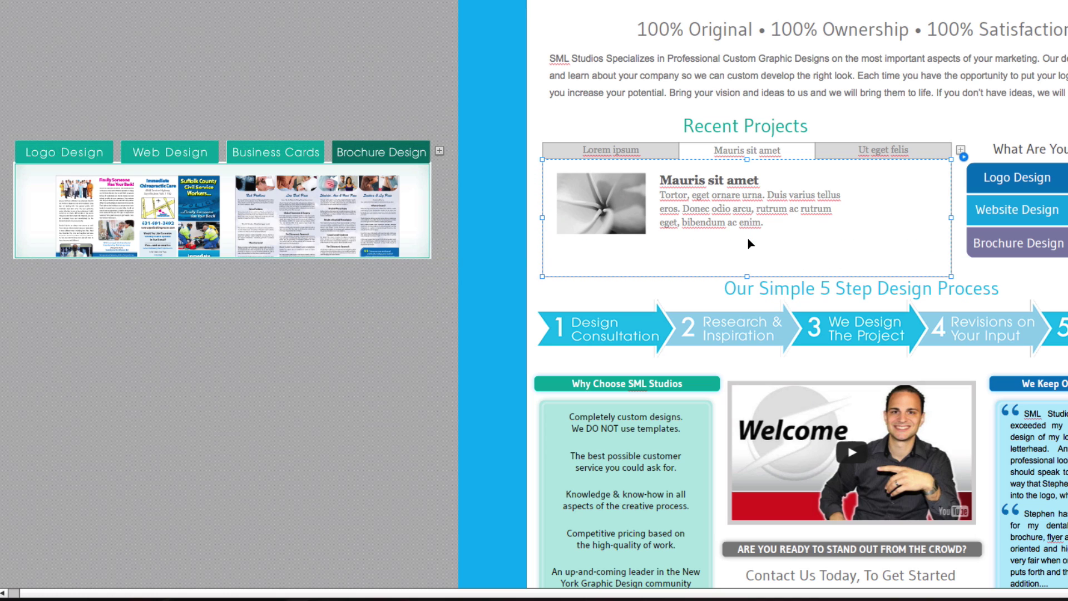
Step: In the Ut eget felis tab, delete the closing sentences and shorten its text frame
click(845, 149)
click(849, 152)
click(731, 252)
double_click(692, 235)
drag(697, 235, 841, 306)
key(BackSpace)
key(BackSpace)
key(BackSpace)
key(BackSpace)
key(BackSpace)
key(BackSpace)
key(BackSpace)
key(BackSpace)
key(BackSpace)
key(BackSpace)
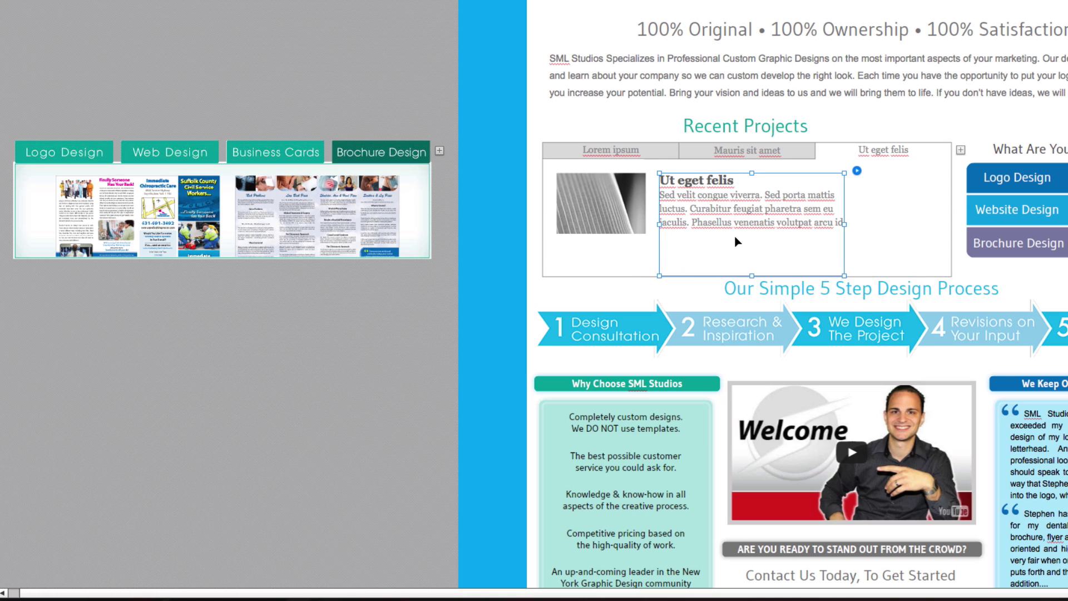
mouse_move(752, 276)
mouse_down()
mouse_move(748, 240)
mouse_move(747, 255)
mouse_up()
Step: Shift the tabs and content down slightly and make the tab row taller
click(733, 258)
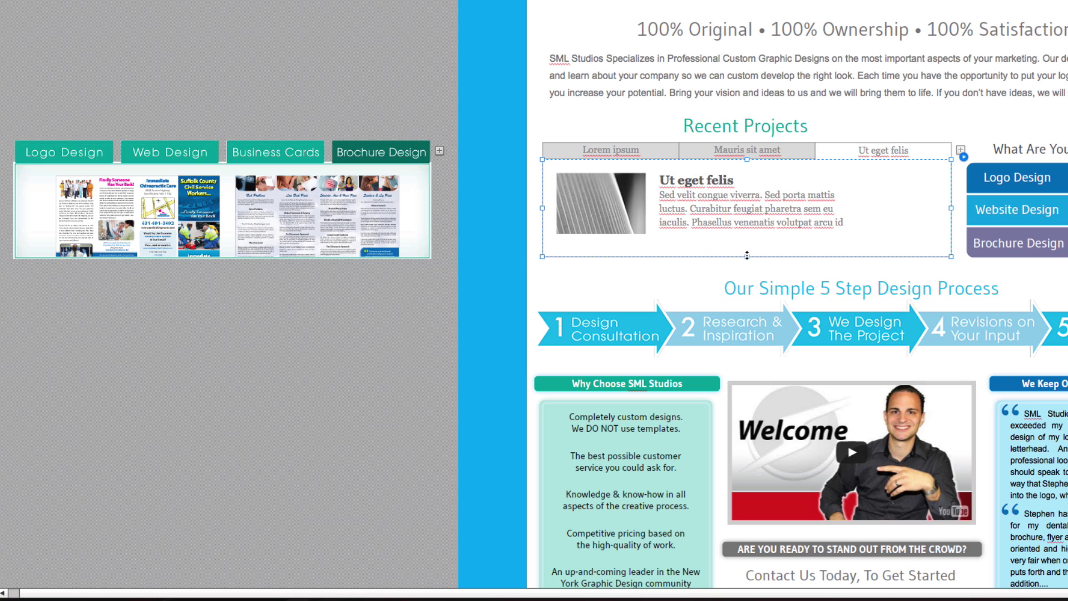
drag(746, 159, 746, 170)
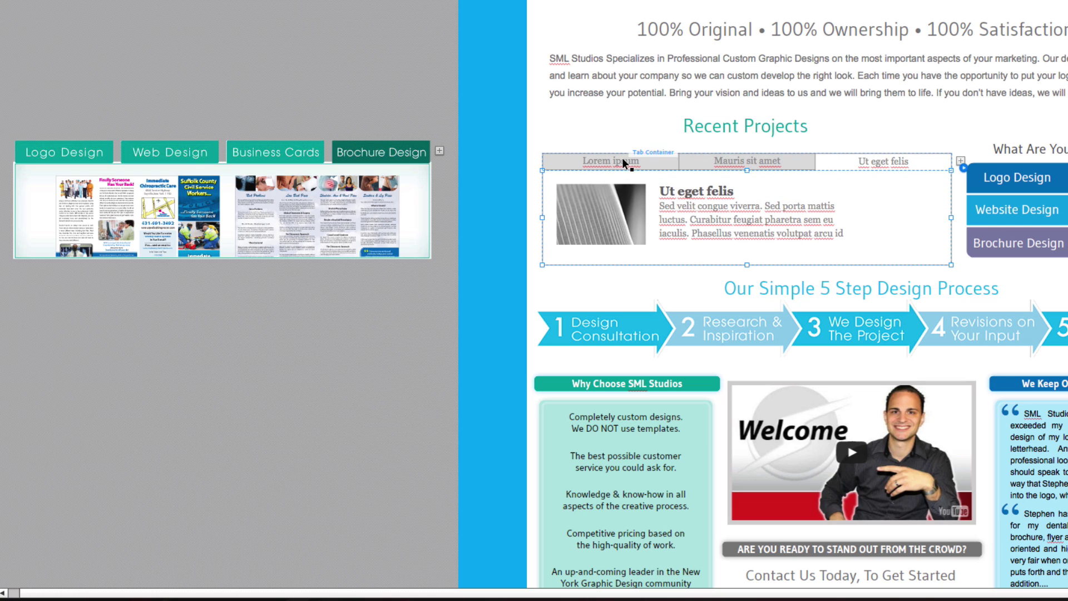
click(642, 159)
click(649, 161)
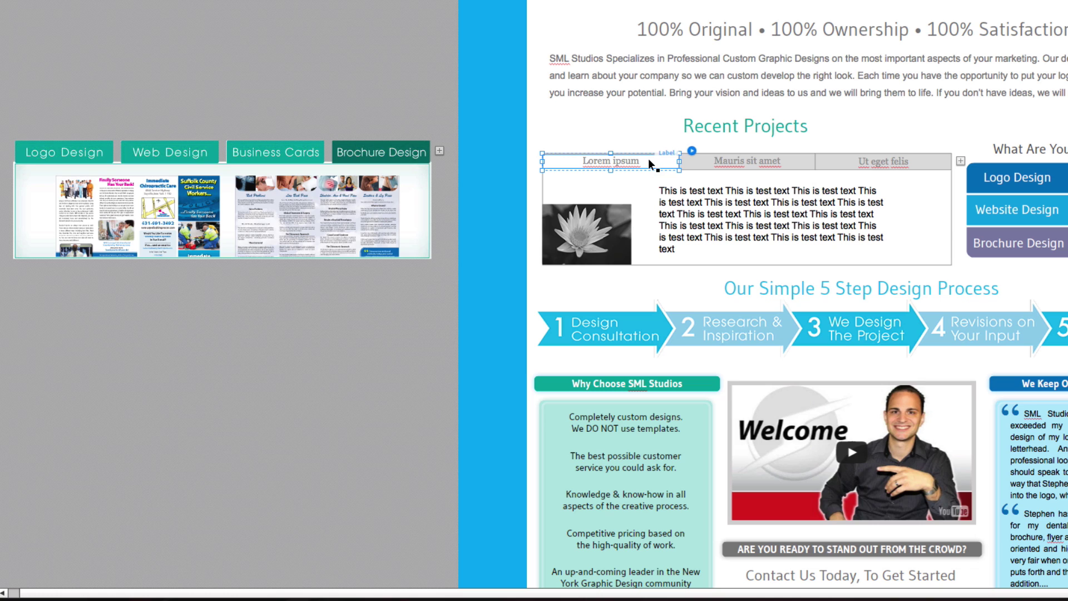
mouse_move(611, 169)
mouse_down()
mouse_move(611, 179)
mouse_move(612, 125)
mouse_move(611, 149)
mouse_up()
click(638, 139)
click(743, 162)
click(610, 160)
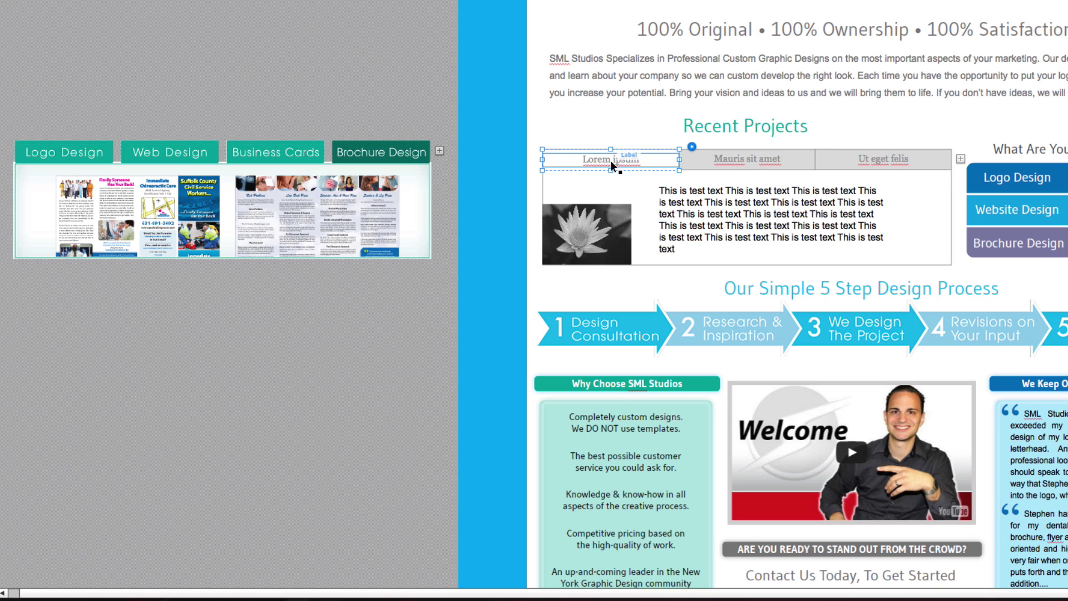
click(603, 163)
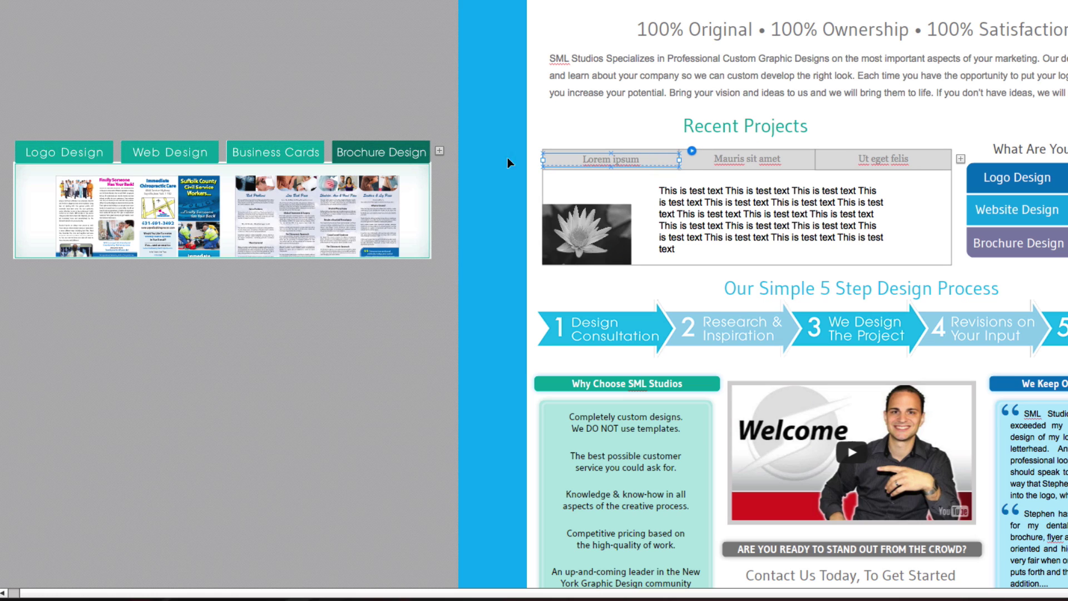
click(352, 105)
click(637, 580)
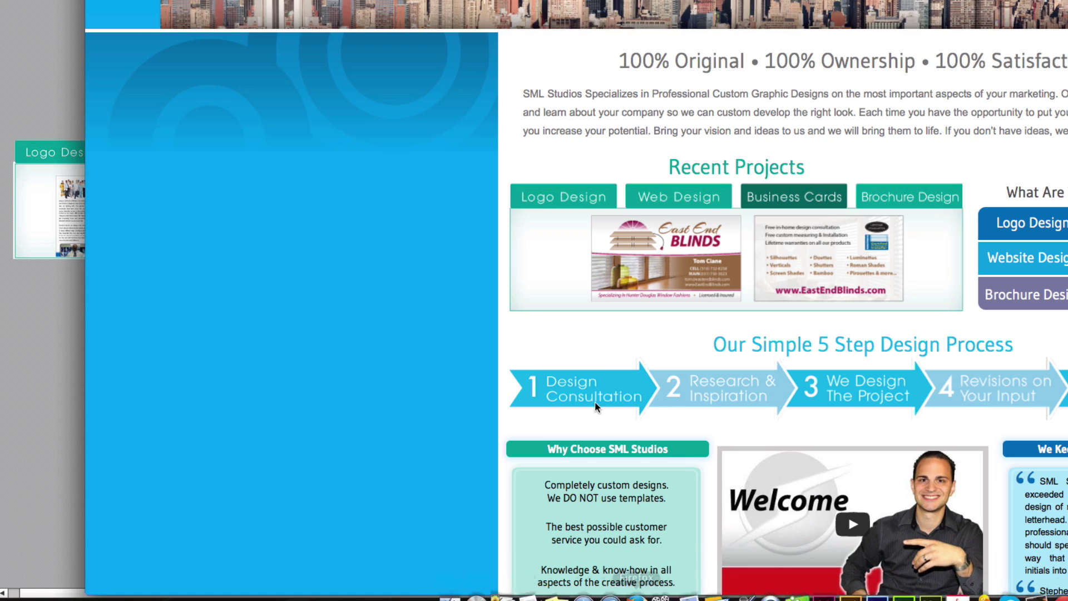
click(675, 201)
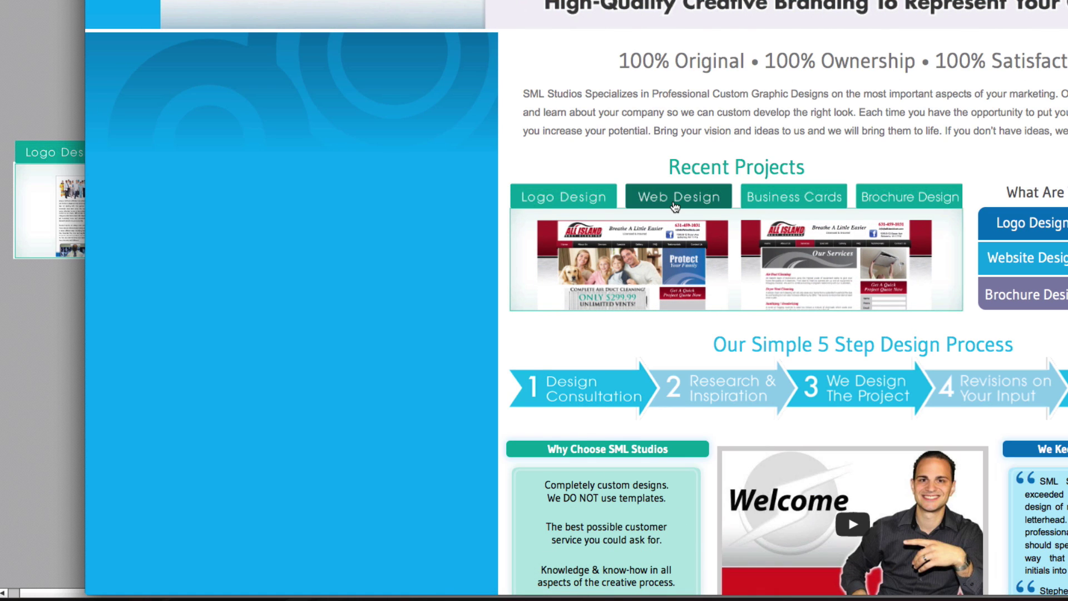
click(42, 32)
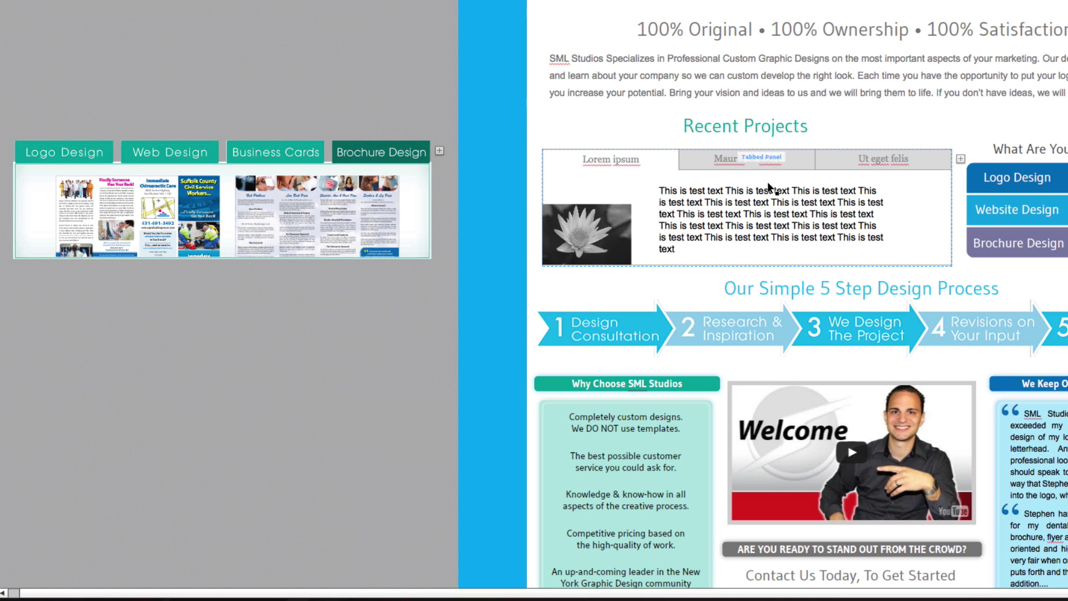
Step: Nudge the Ut eget felis text, then open the Recent Projects tabbed panel widget's Options
click(784, 162)
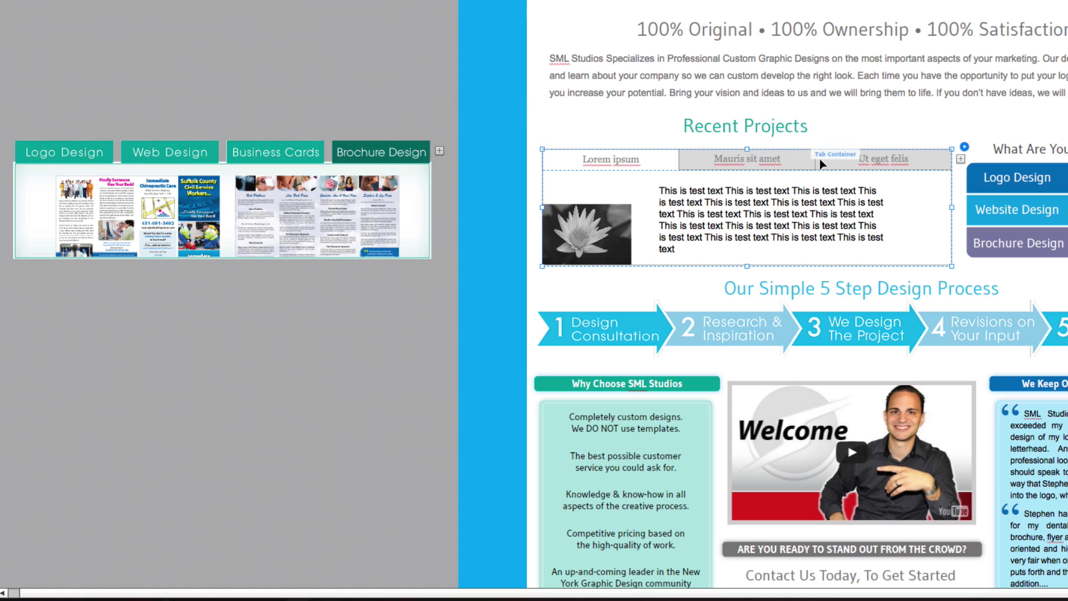
click(771, 165)
click(864, 162)
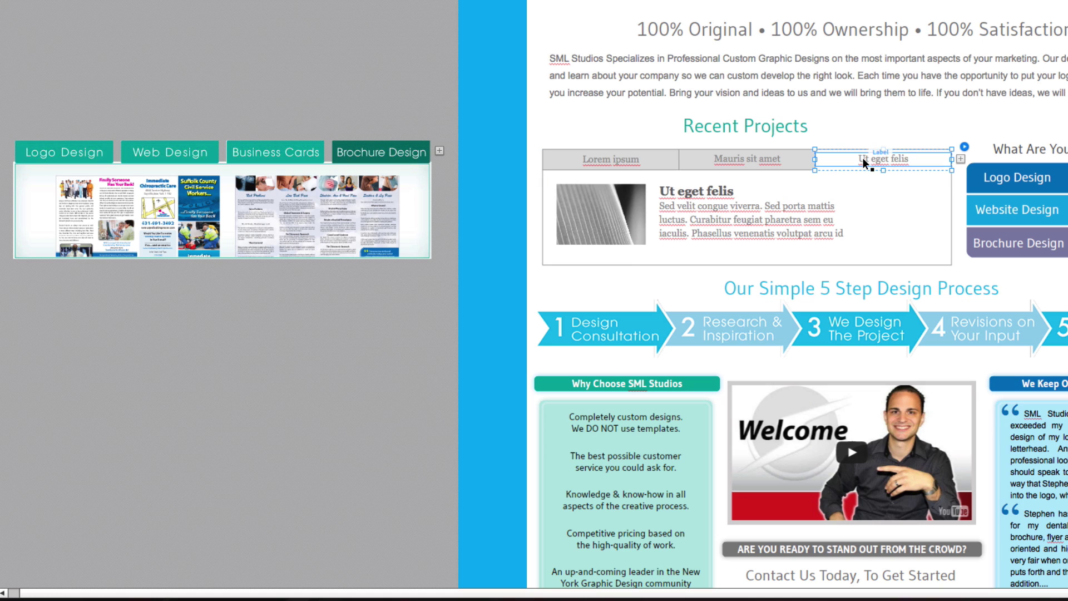
click(724, 207)
drag(723, 208, 742, 189)
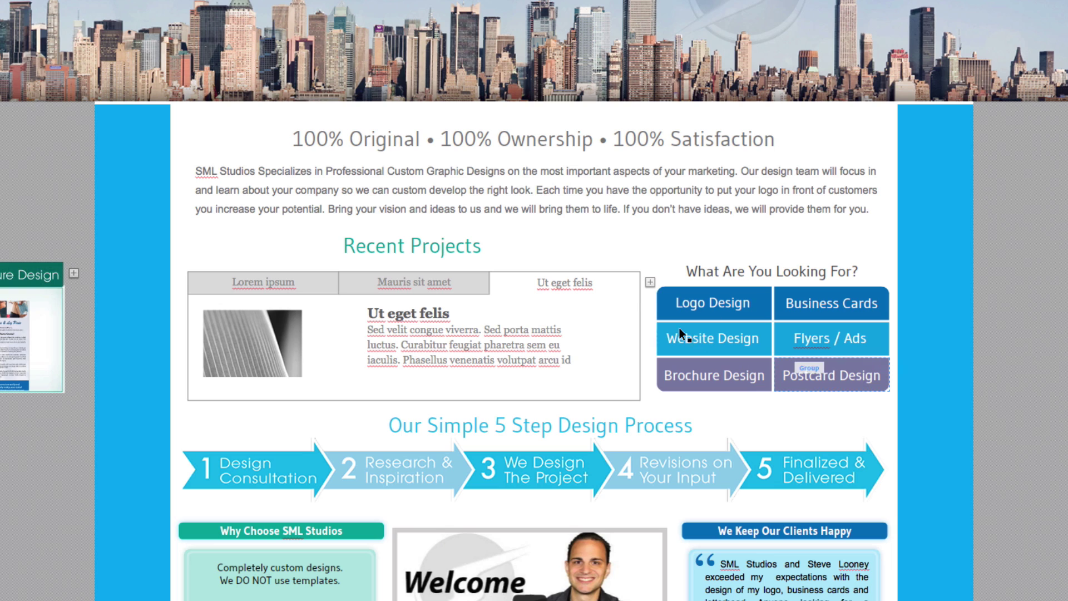
click(626, 308)
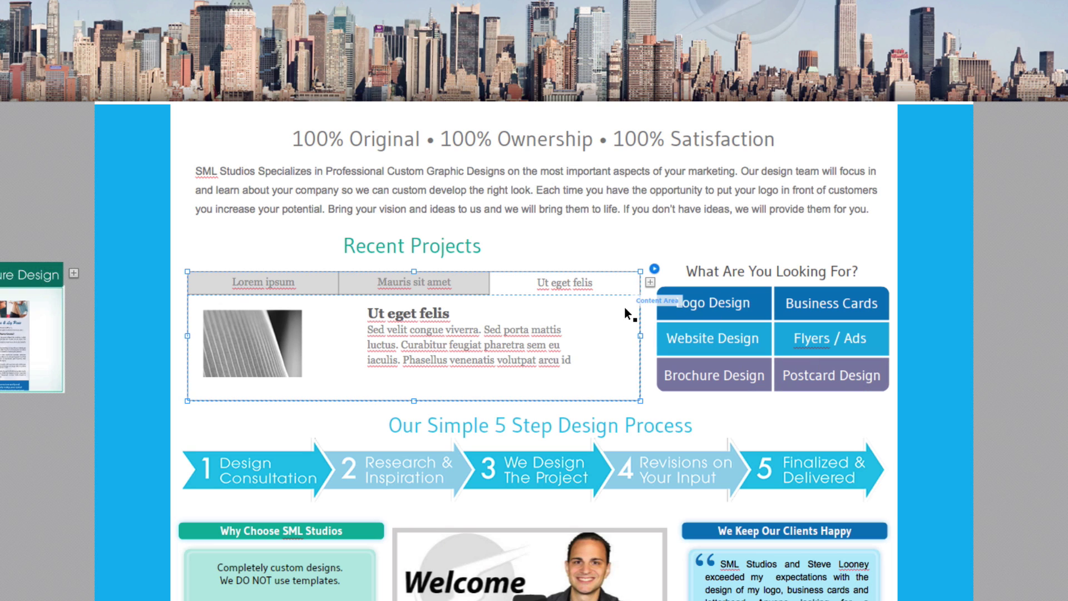
click(655, 269)
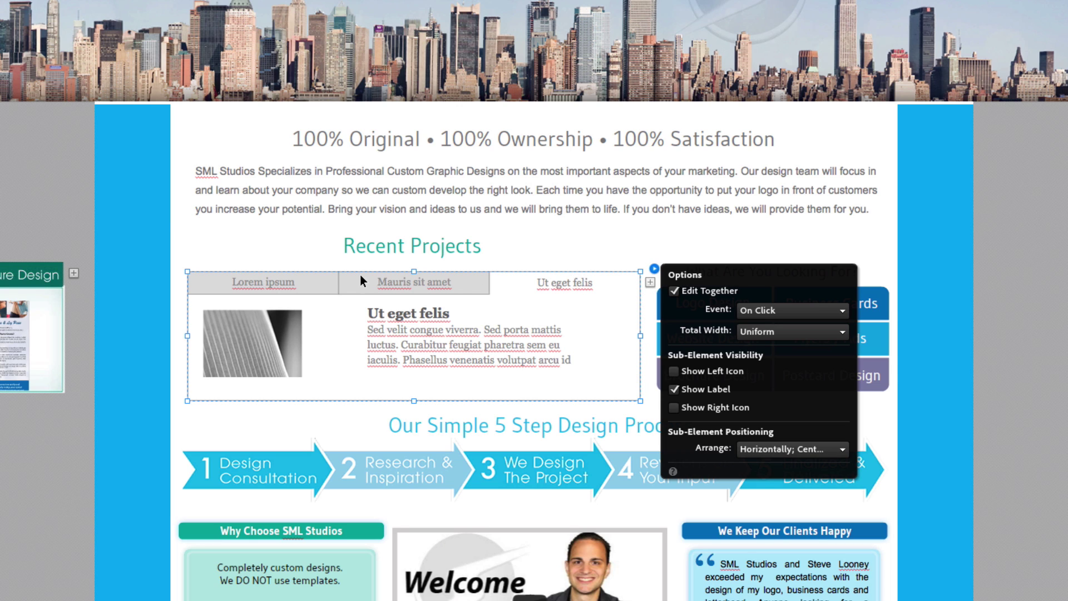
Step: Keep Edit Together on, tabs switching On Click, and a Uniform tab width
click(674, 292)
click(674, 291)
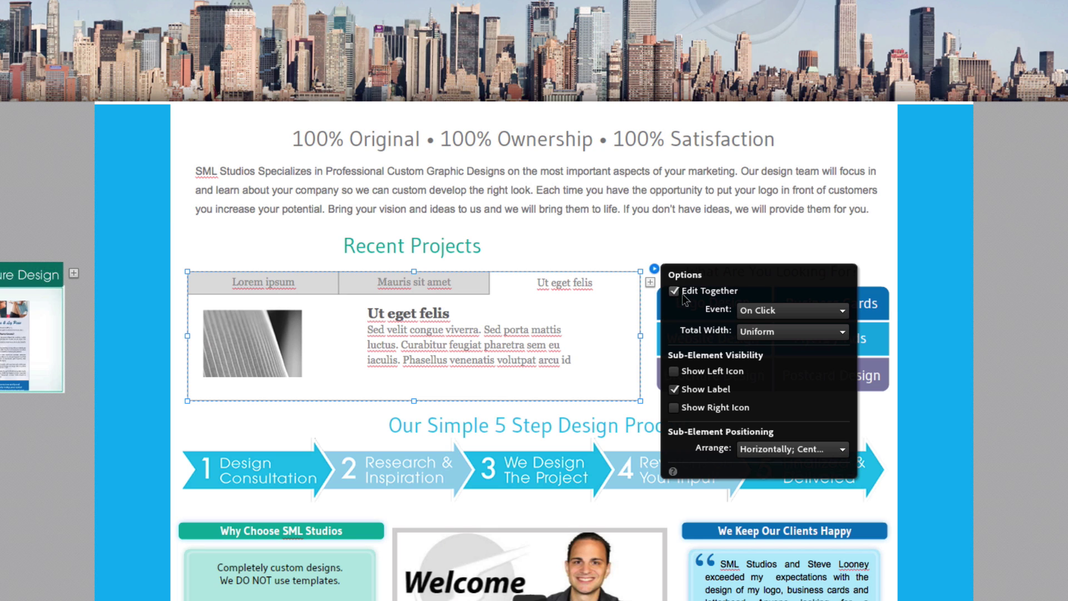
click(756, 313)
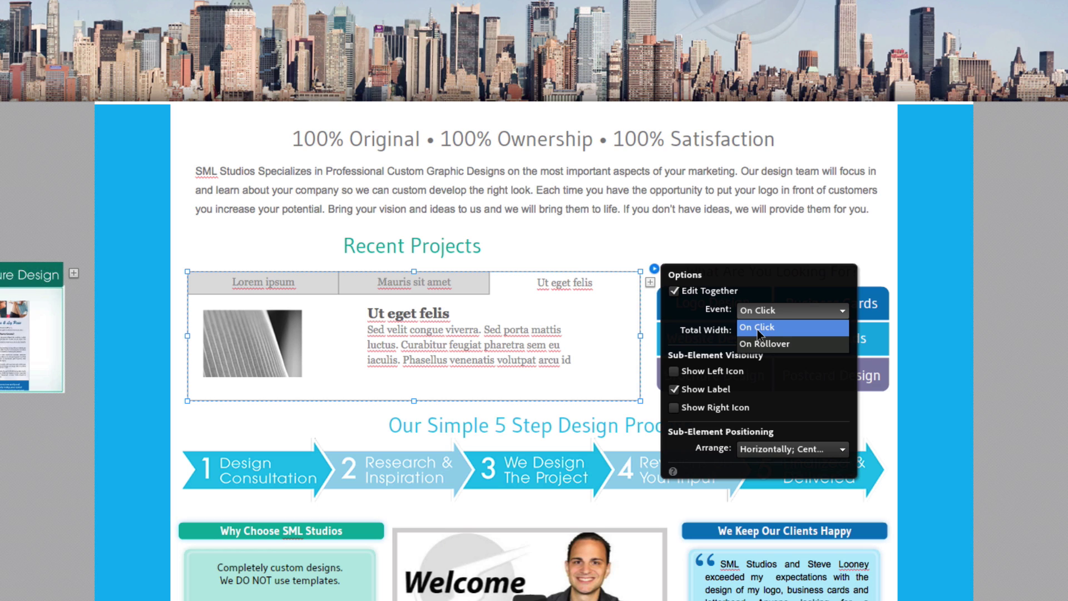
click(762, 275)
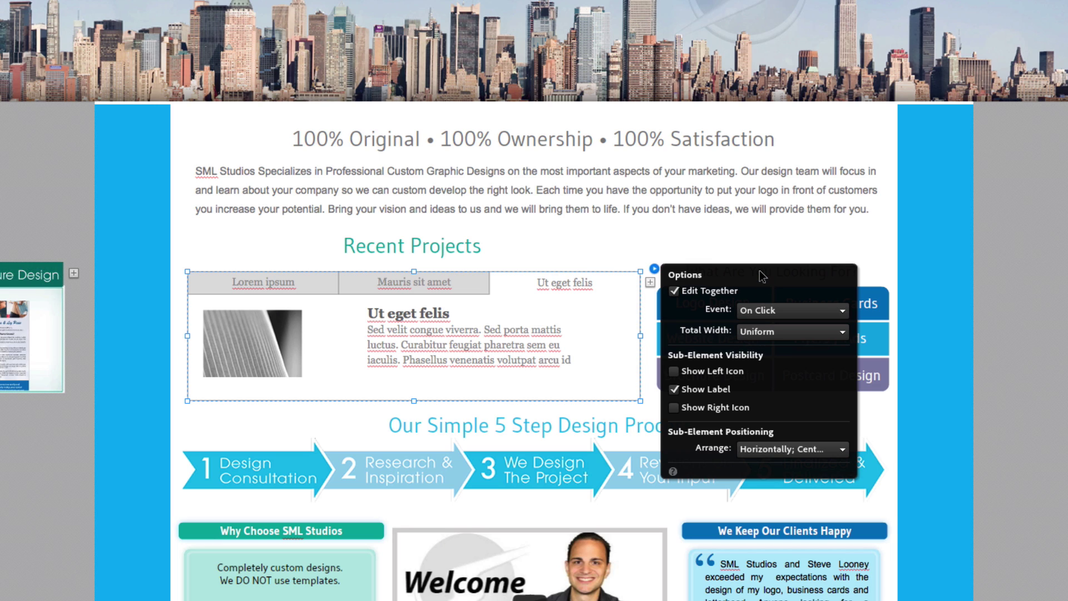
click(752, 335)
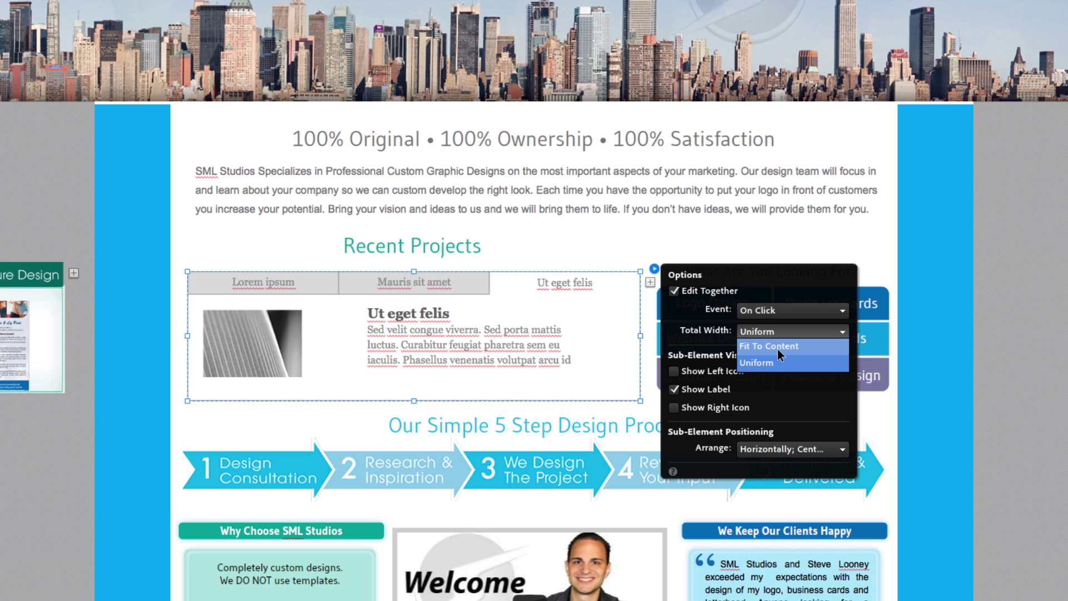
click(818, 426)
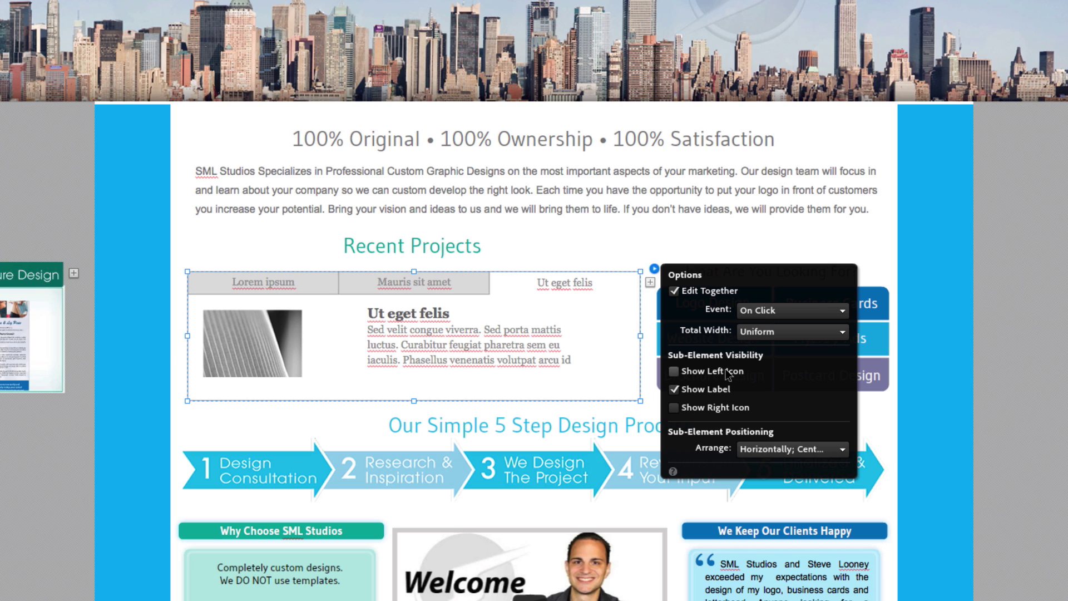
Step: Leave the tabs showing labels only, with no left or right icons
click(673, 371)
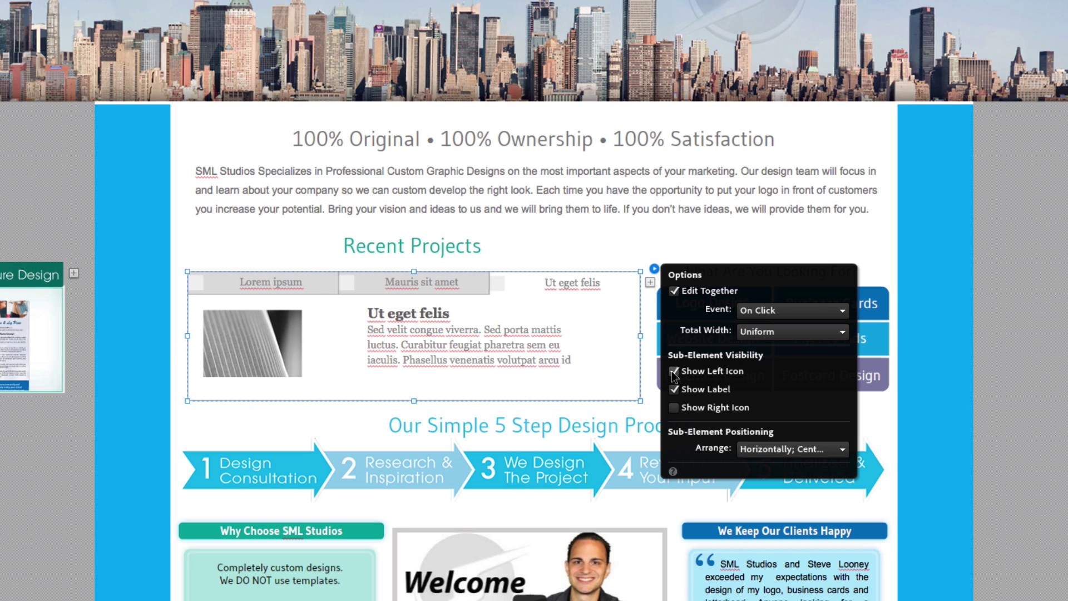
click(673, 372)
click(674, 389)
click(674, 390)
click(674, 408)
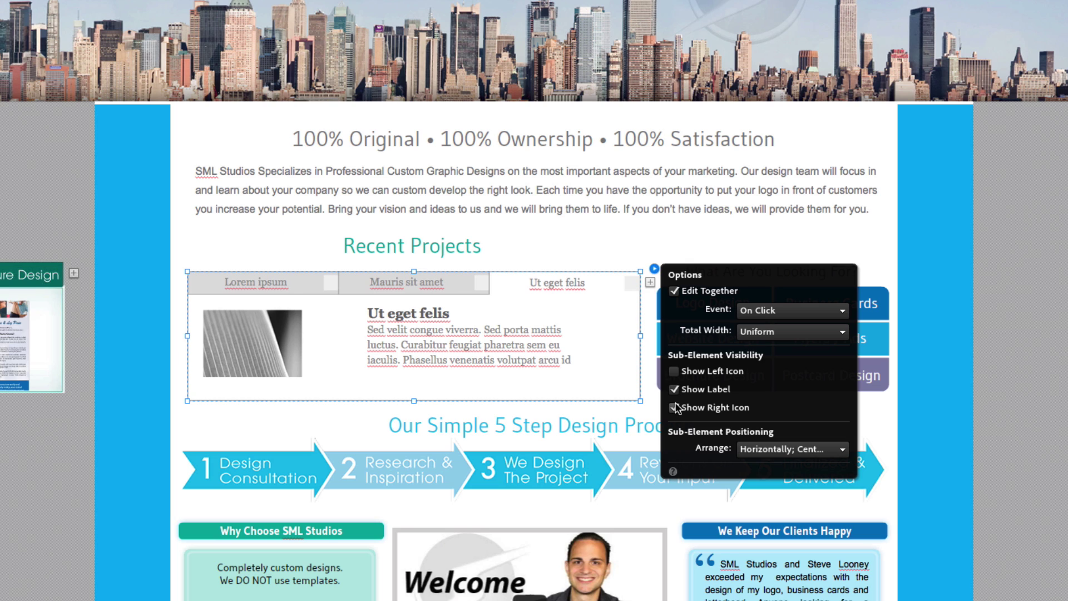
click(674, 408)
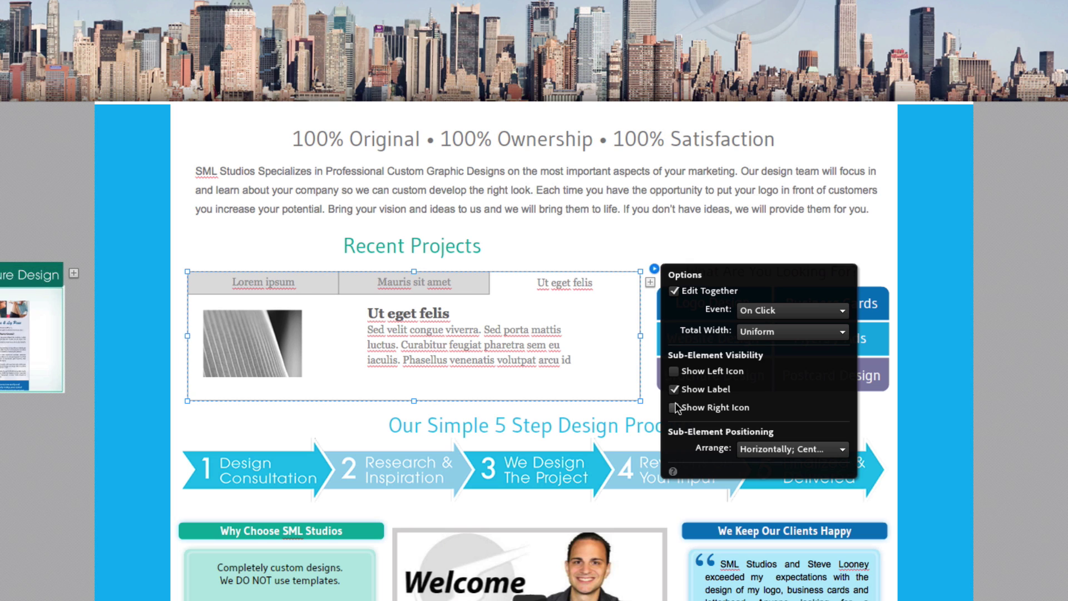
Step: Try the tab arrangement choices and settle on Horizontally; Center-Aligned
click(784, 452)
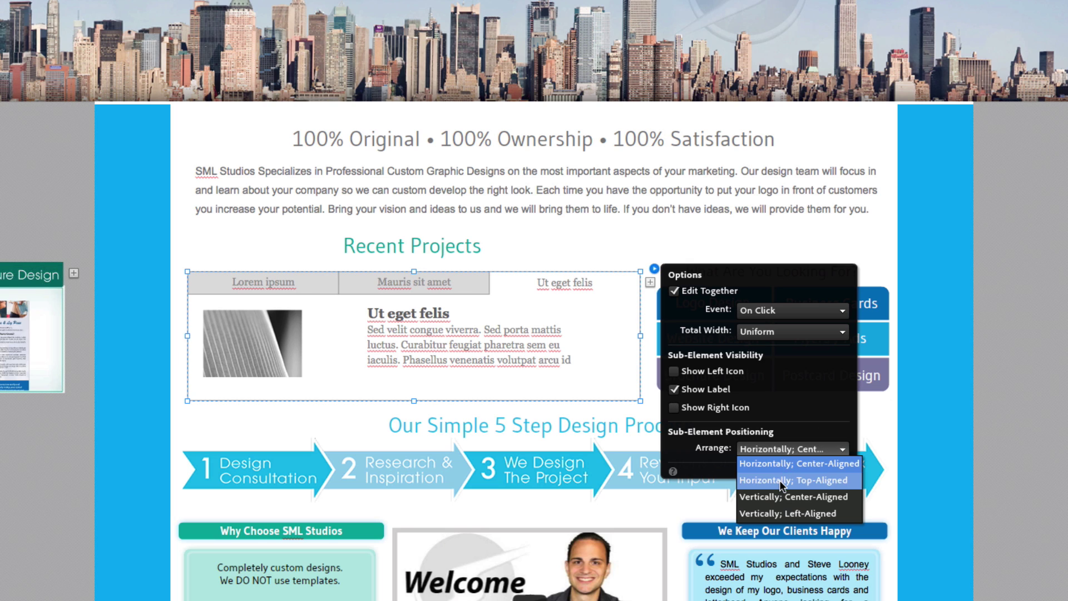
click(779, 480)
click(780, 448)
click(777, 463)
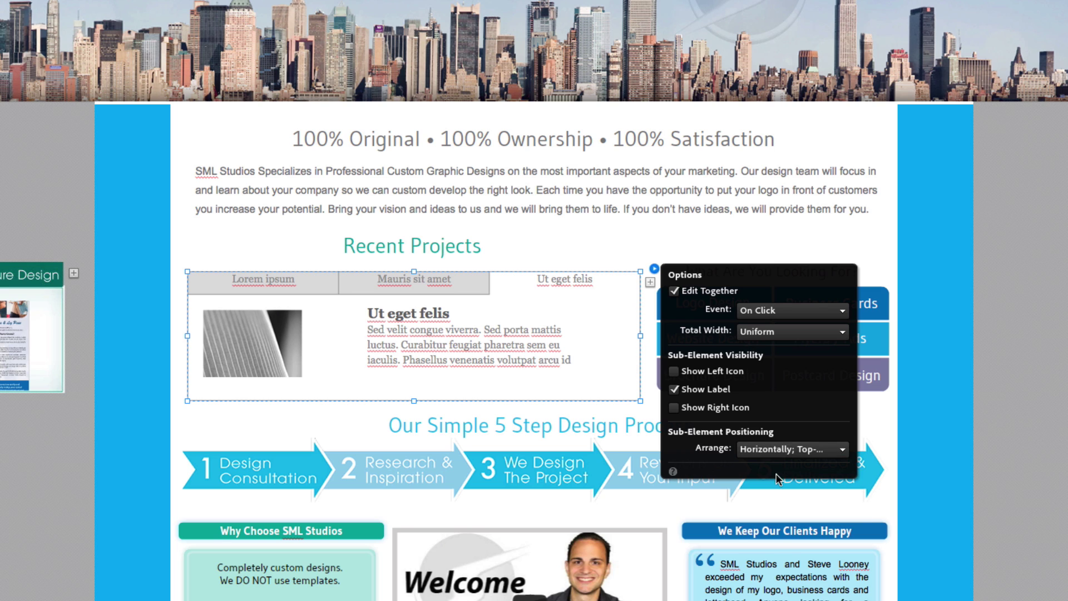
click(779, 449)
click(769, 497)
click(775, 449)
click(771, 513)
click(771, 450)
click(767, 465)
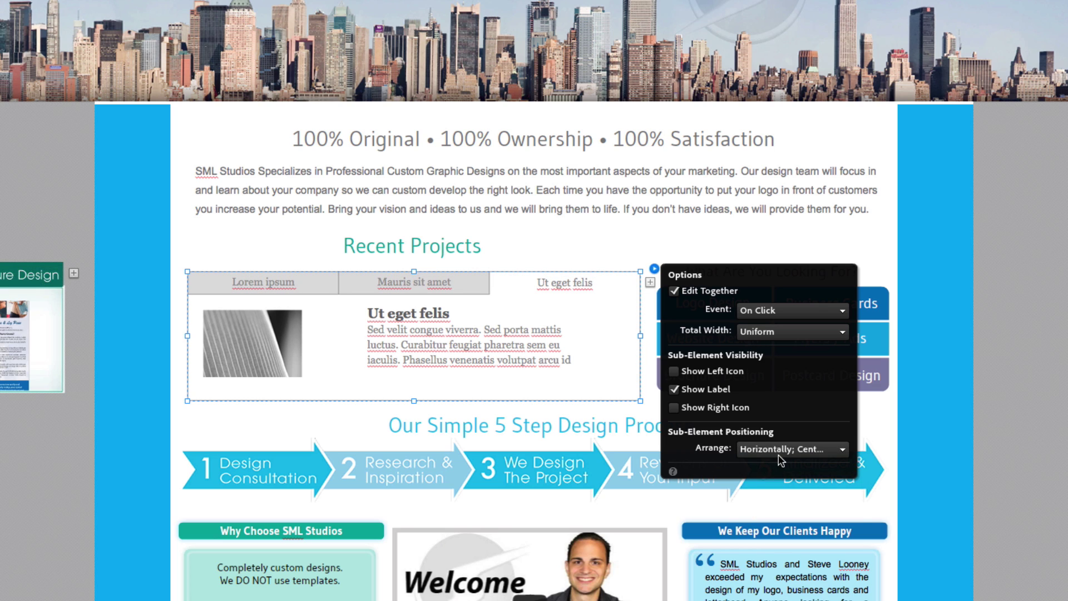
click(778, 454)
Step: Close the tabbed panel's Options
click(817, 387)
click(693, 222)
click(720, 228)
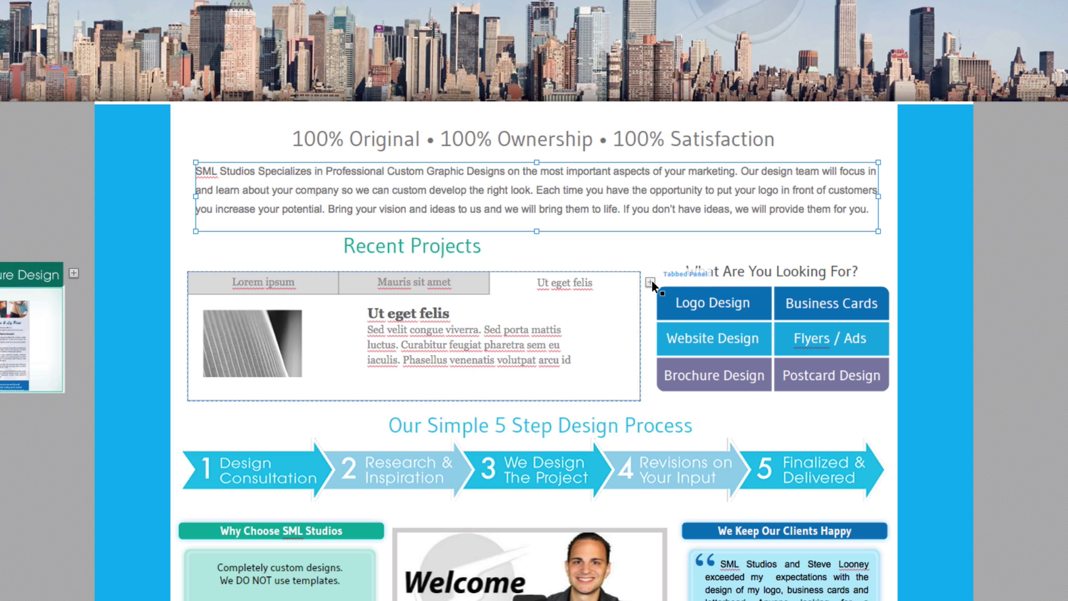
Step: Add a fourth tab to the trial tabbed panel, then deselect it and view the Ut eget felis tab
click(650, 283)
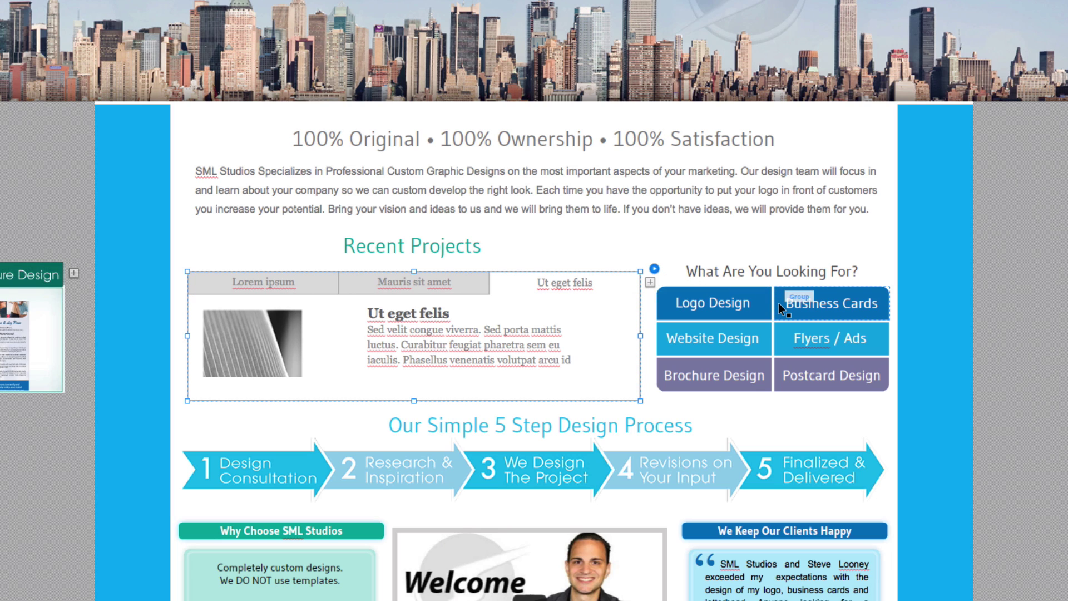
click(649, 283)
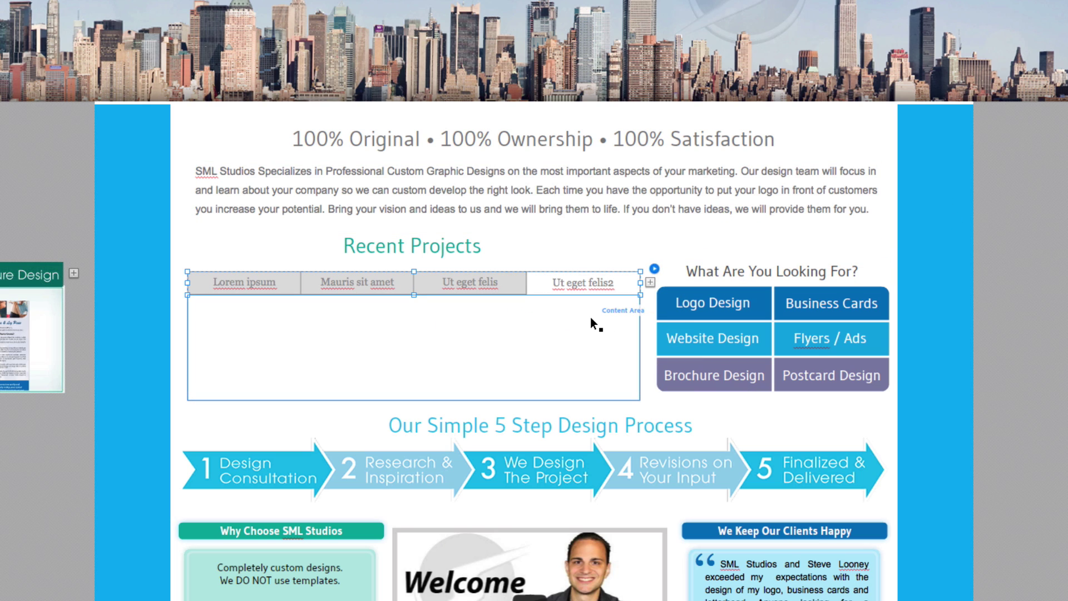
click(71, 473)
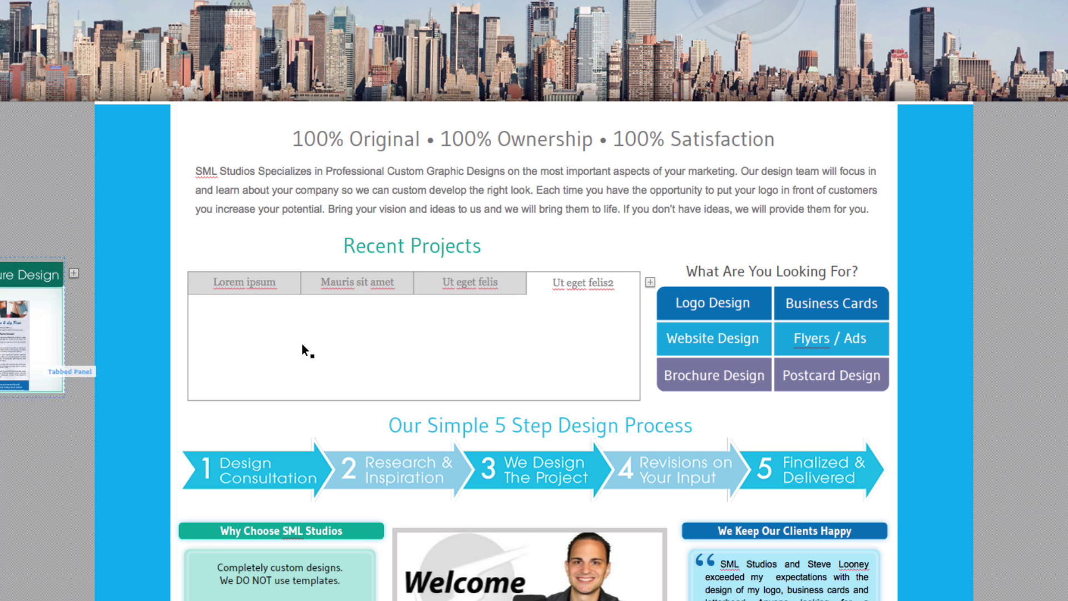
click(459, 282)
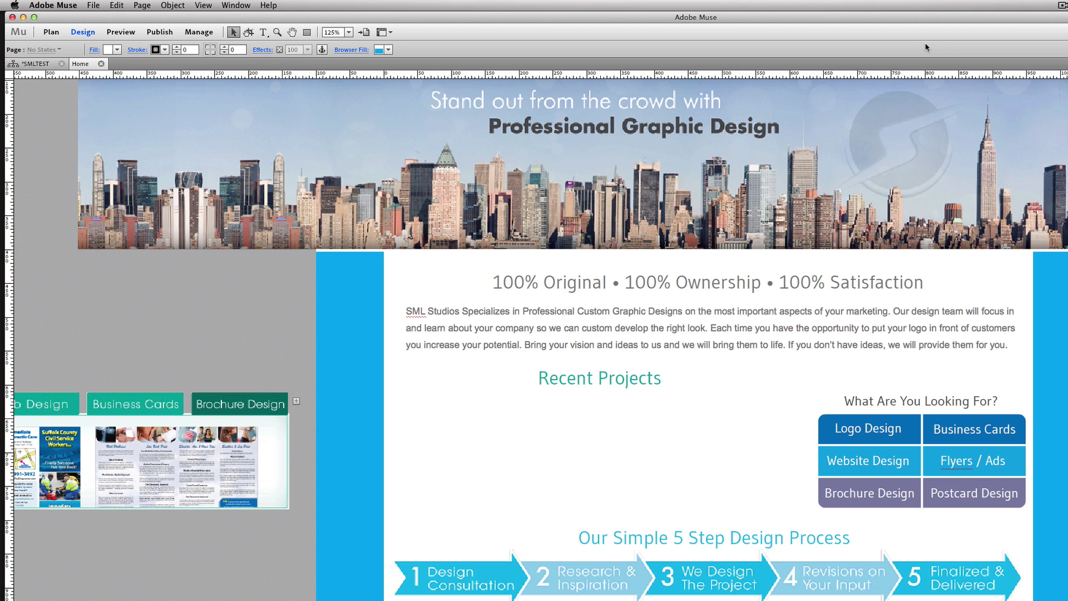
Step: Use File > Place to load tabgalleryback.png from the images folder
click(94, 5)
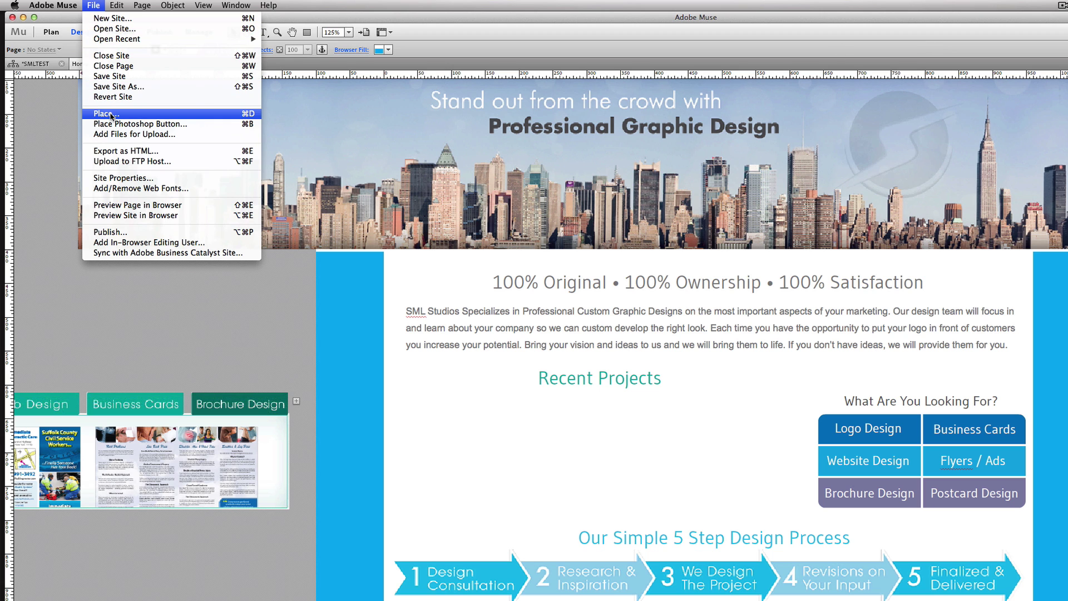
click(106, 113)
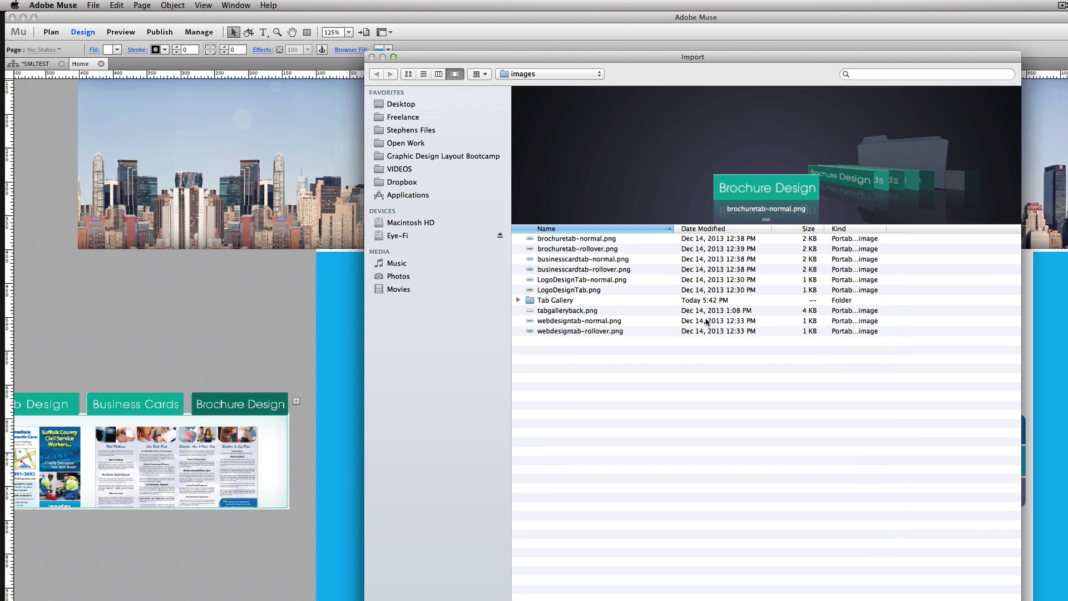
click(550, 312)
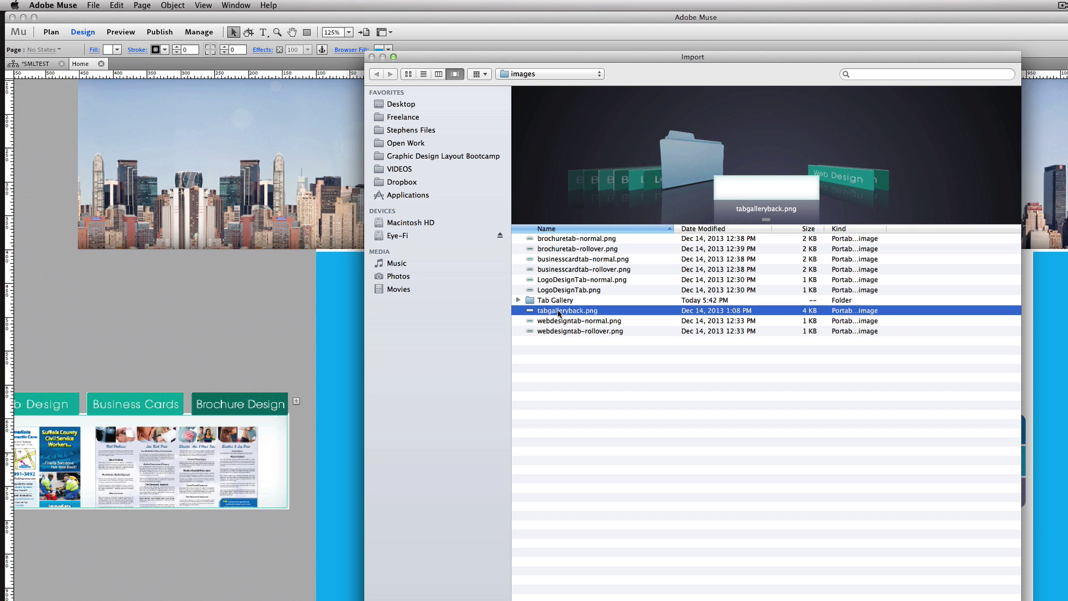
click(571, 239)
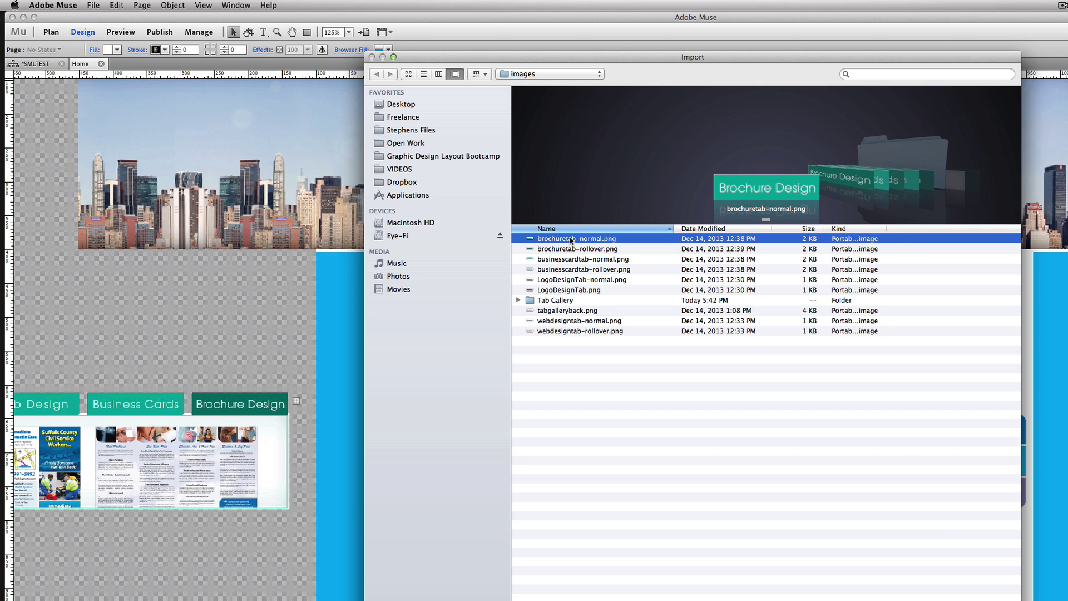
key(Down)
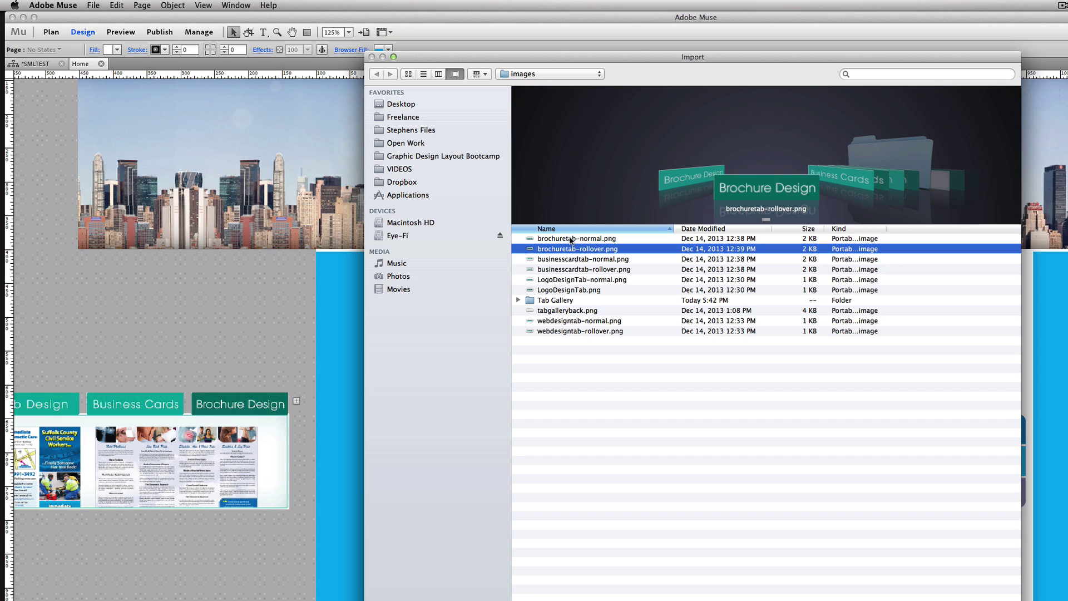
key(Down)
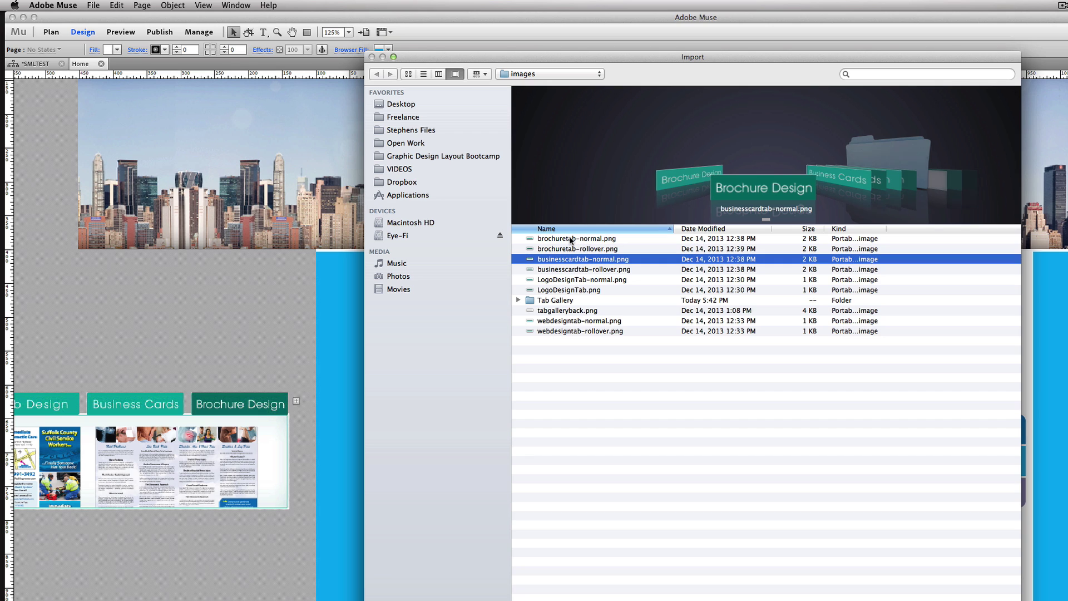
key(Down)
key(Down)
key(Down)
key(Down)
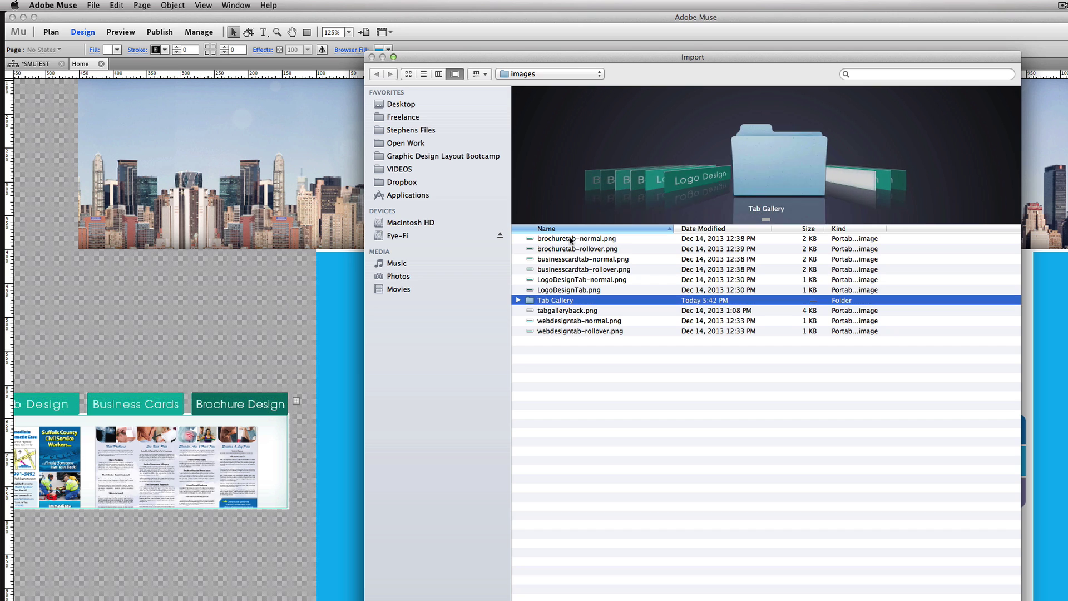
key(Down)
key(Down)
key(Down)
key(Up)
key(Down)
click(549, 311)
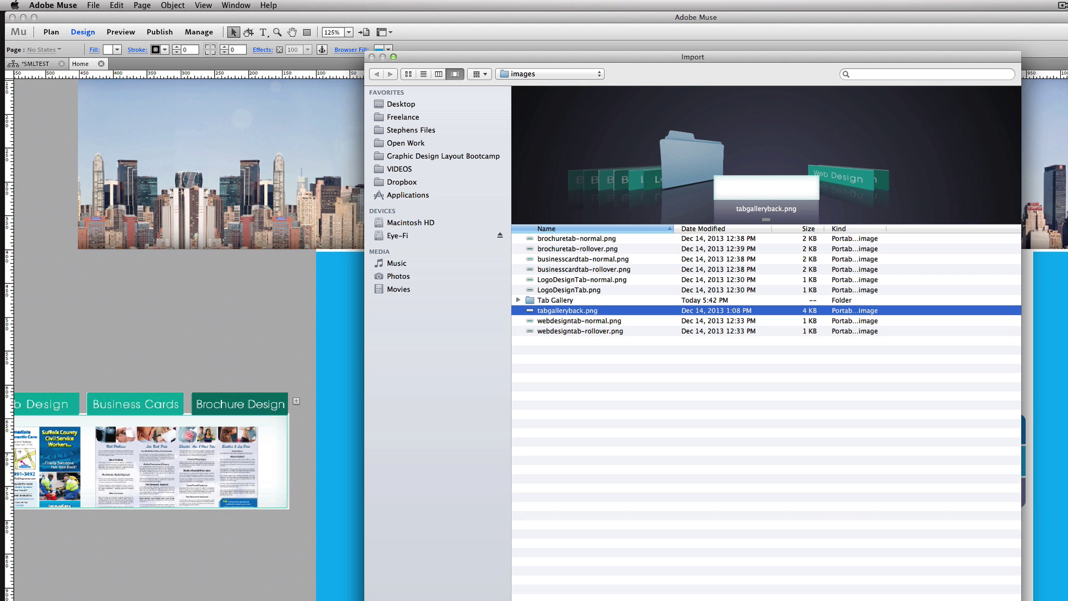
key(Return)
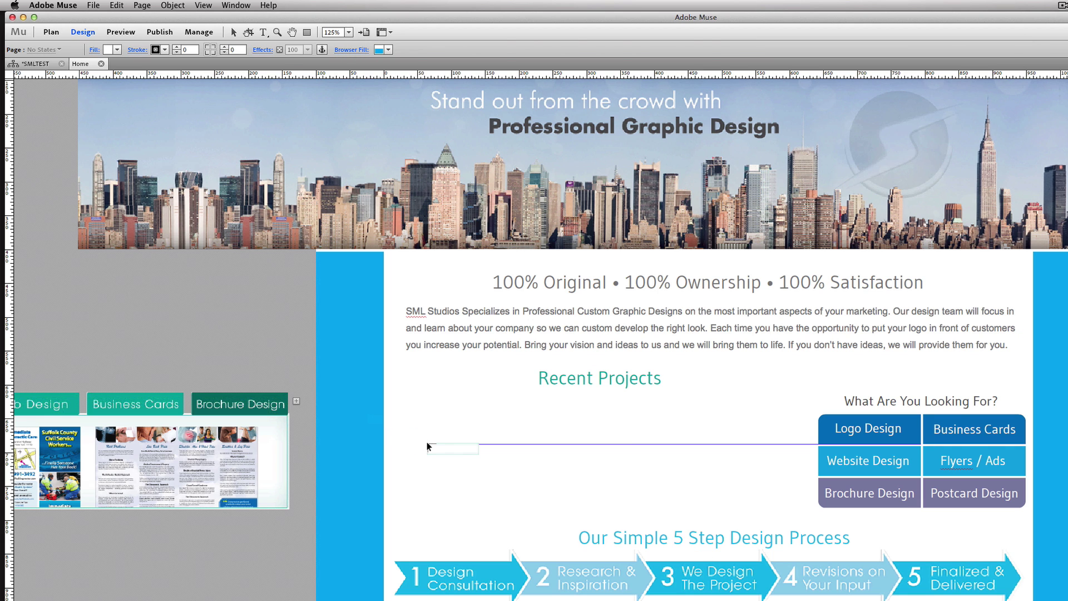
Step: Place the tab gallery background under Recent Projects and drag a Tabbed Panel widget over it
click(428, 446)
drag(499, 466, 491, 444)
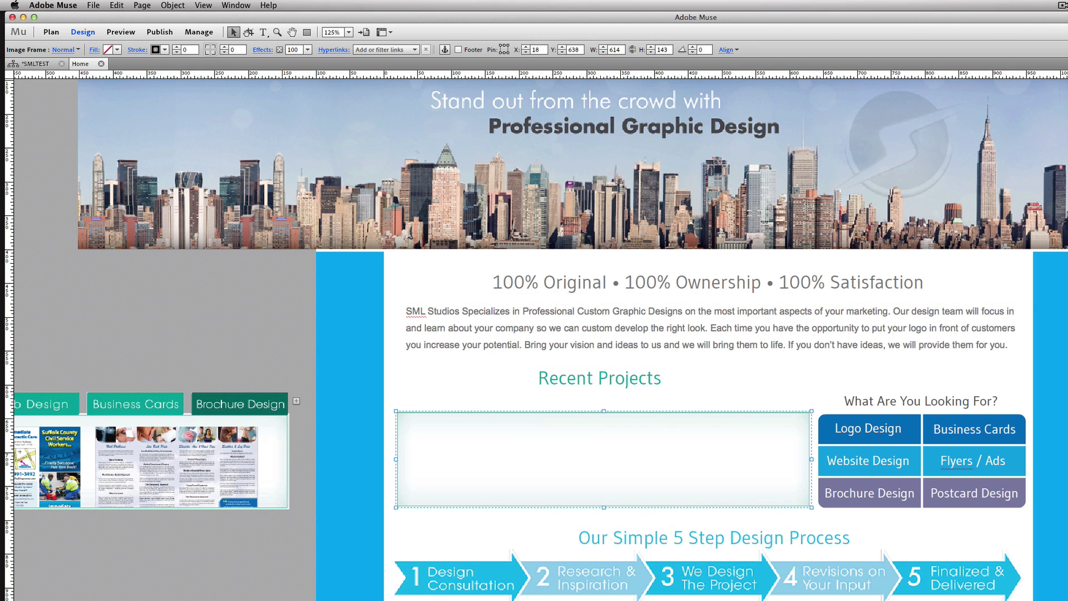
drag(1067, 323, 437, 462)
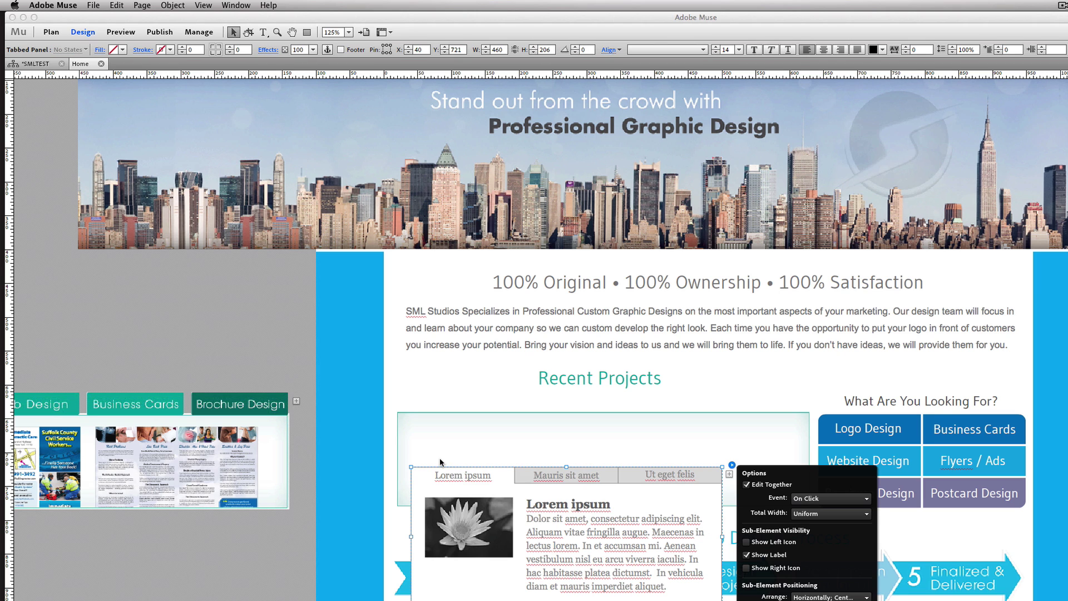
drag(454, 539, 437, 445)
Step: Delete the sample image and text from the first and Mauris sit amet tabs
click(444, 445)
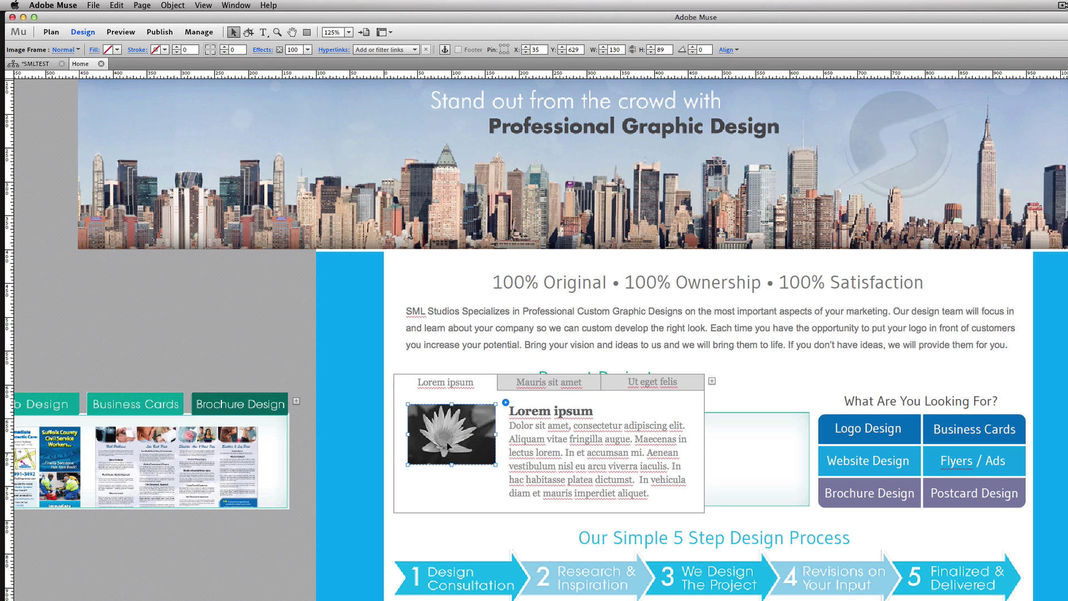
key(Delete)
click(556, 424)
key(Delete)
click(537, 384)
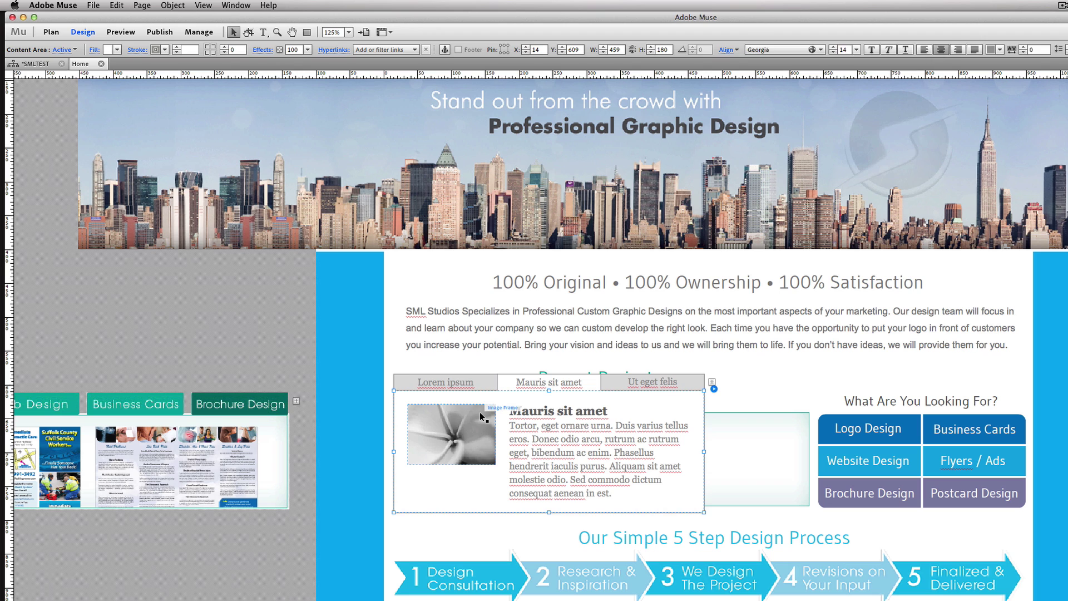
click(479, 412)
key(Delete)
click(530, 414)
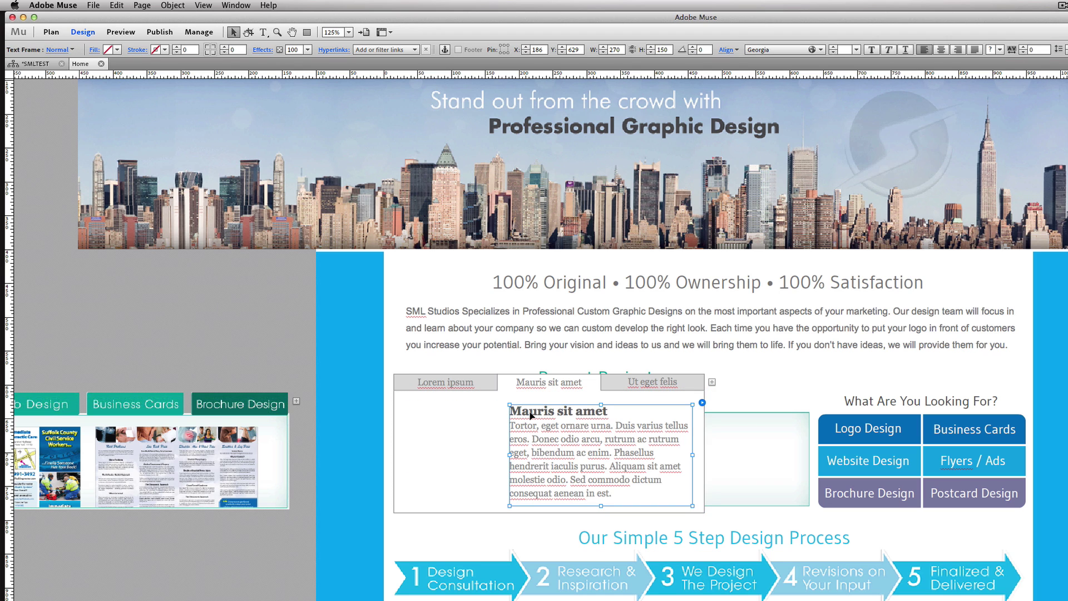
key(Delete)
Step: Delete the Ut eget felis tab's sample image and text, then select the whole panel
click(671, 384)
click(460, 428)
key(Delete)
click(545, 433)
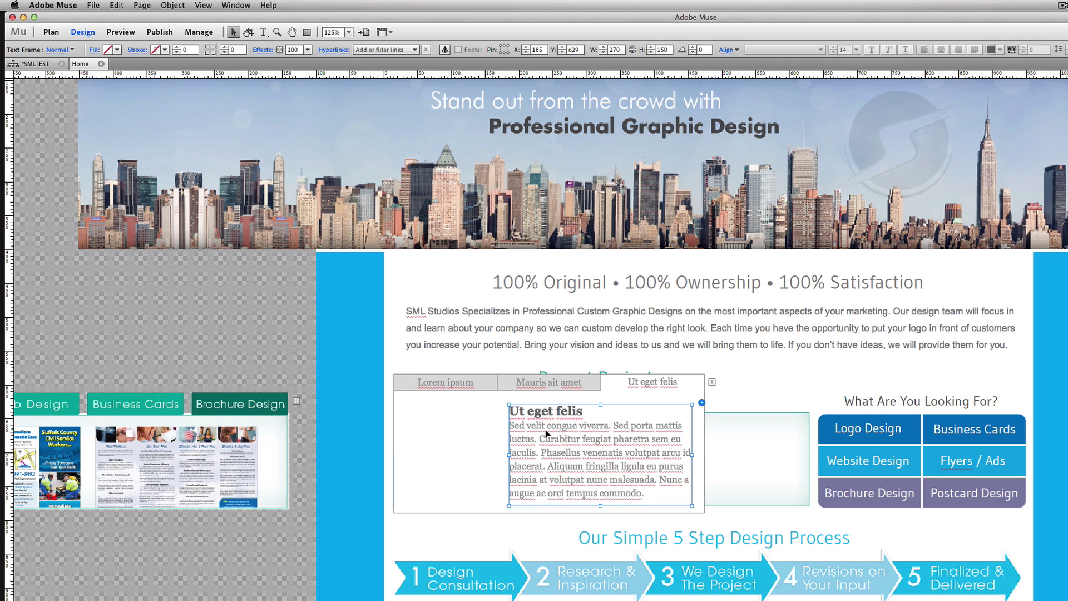
key(Delete)
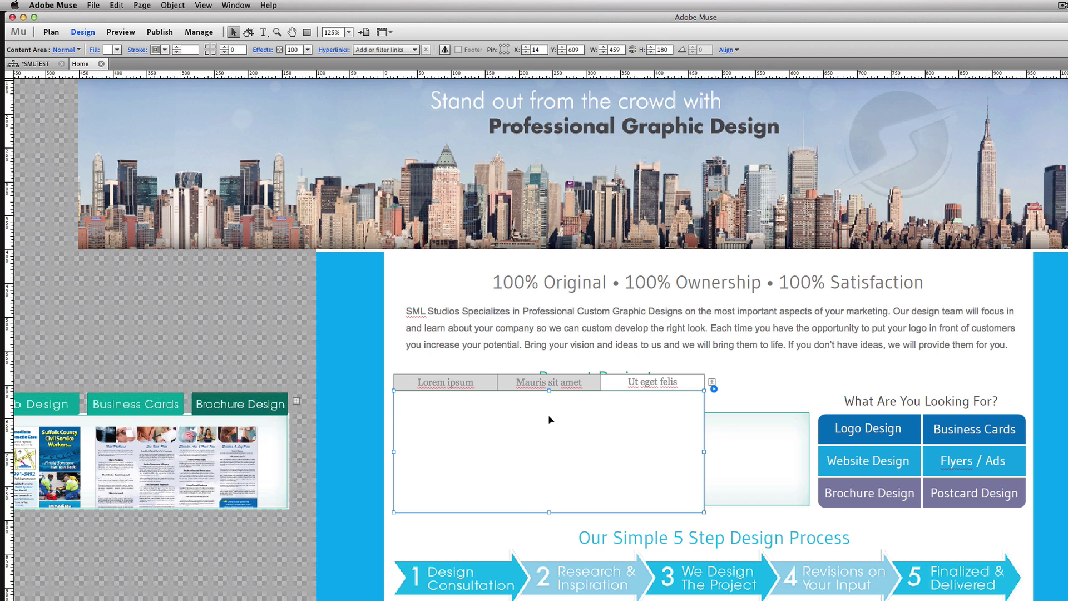
key(Escape)
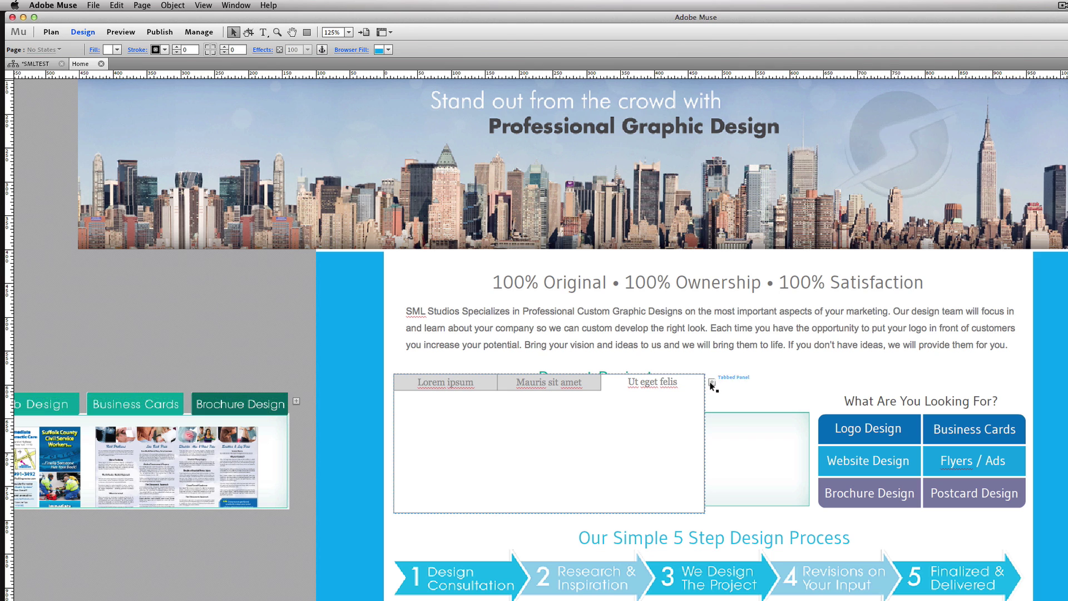
Step: Add a fourth tab, Ut eget felis2, to the tabbed panel
click(712, 383)
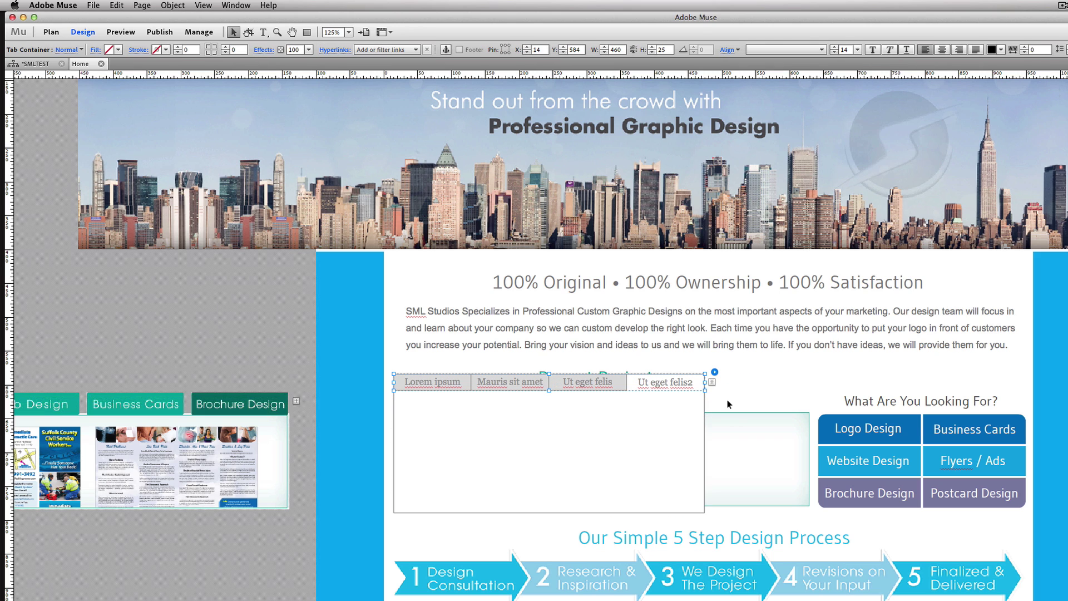
click(690, 487)
key(Escape)
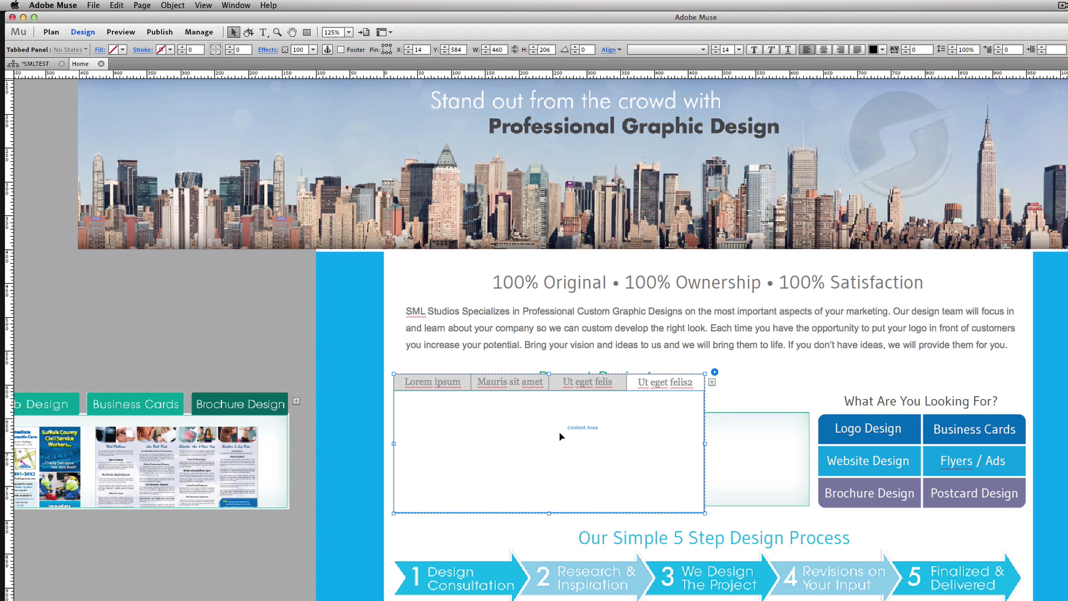
Step: Set the content area's fill and stroke to None so it is transparent
click(559, 437)
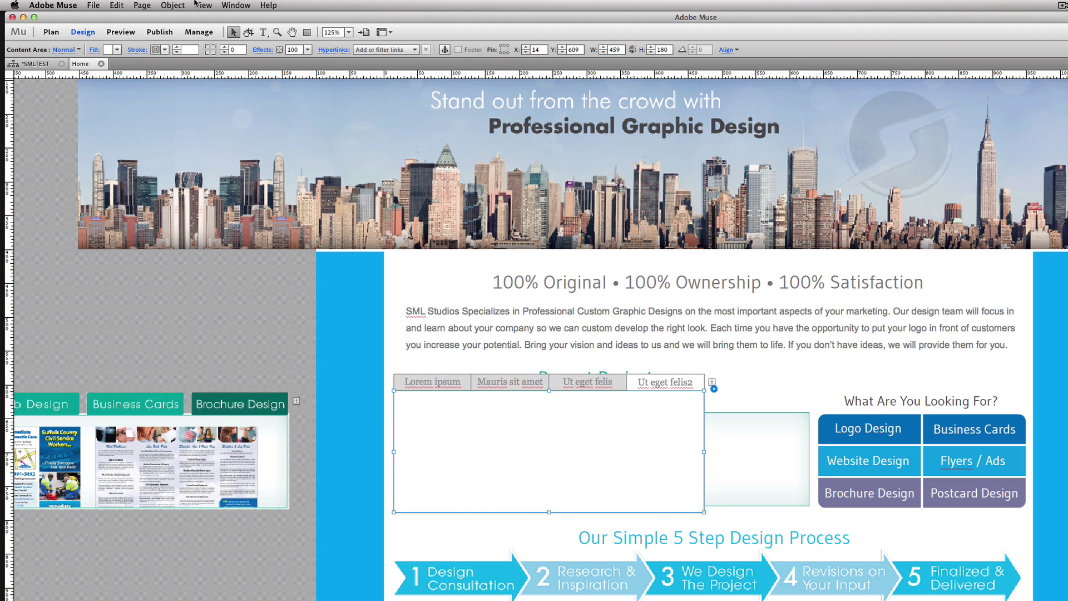
click(116, 51)
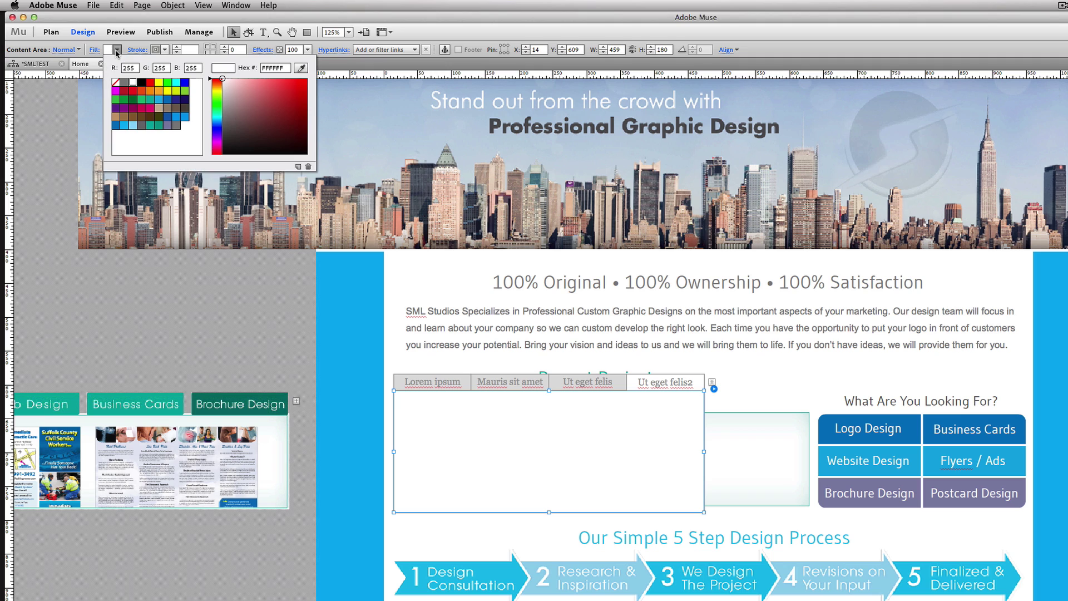
click(117, 84)
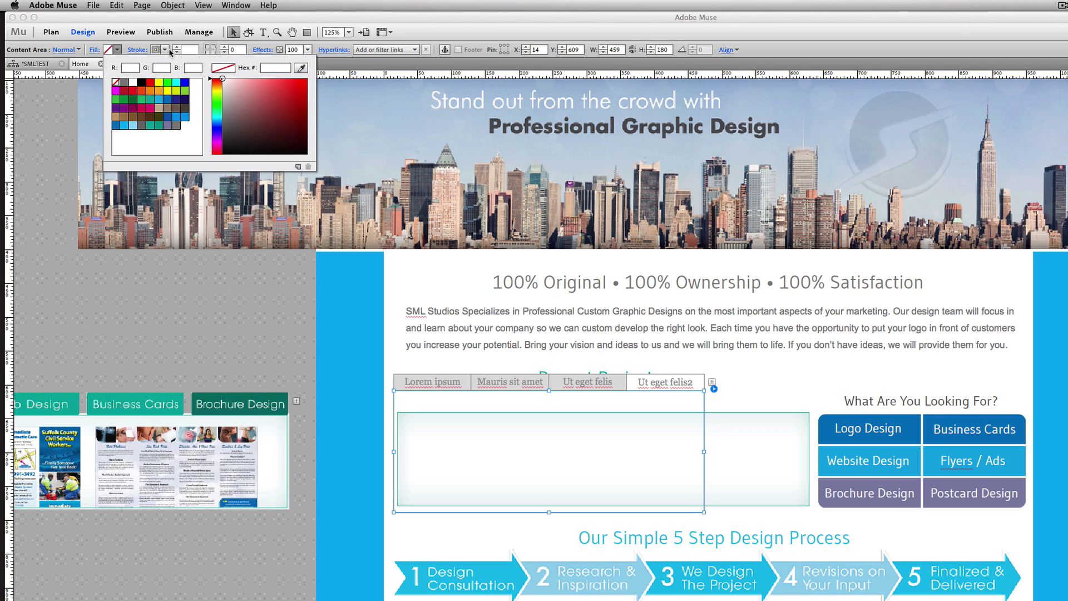
click(165, 50)
click(166, 51)
click(163, 83)
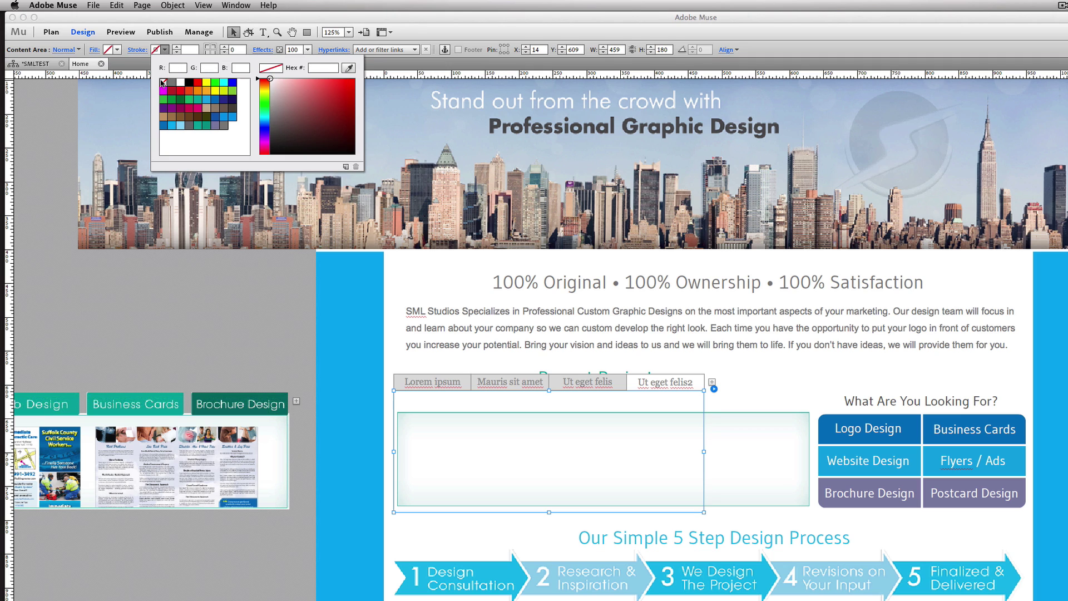
click(454, 383)
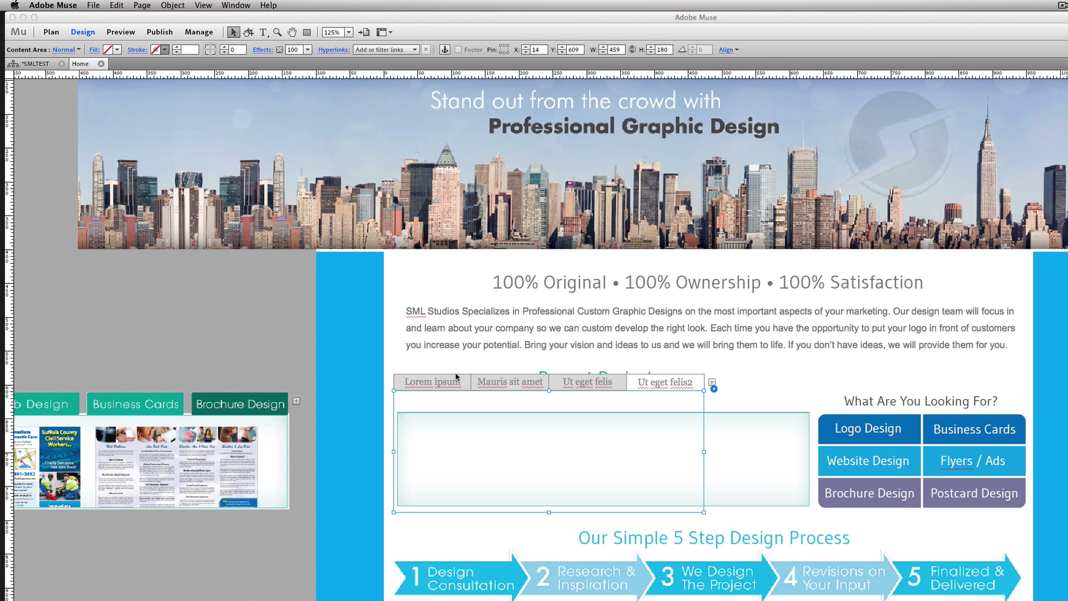
click(422, 410)
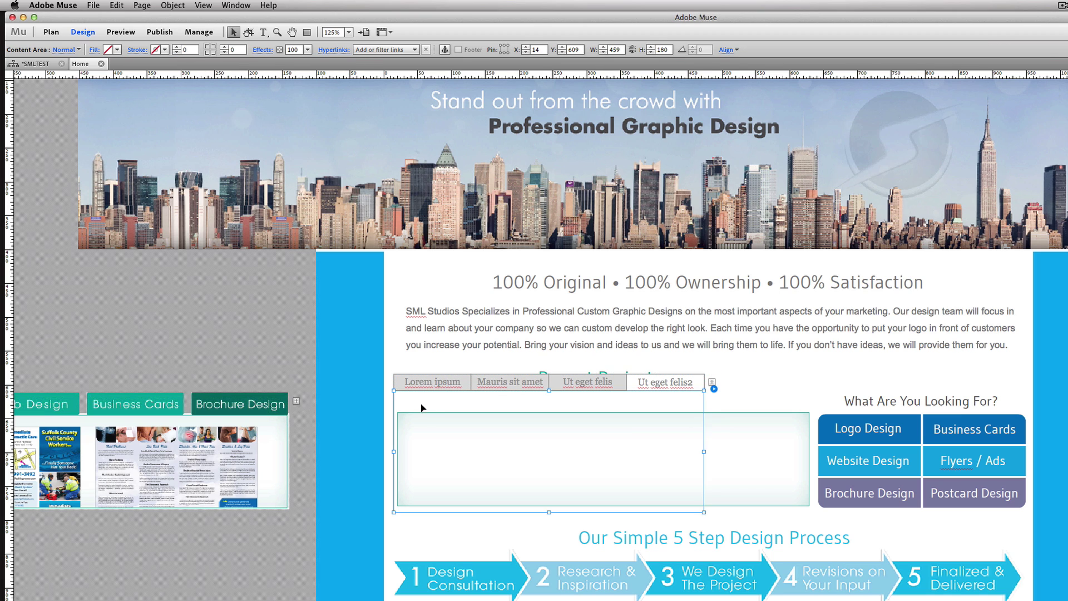
Step: Widen the tabbed panel to 608 so it fills its column
drag(708, 382, 823, 435)
drag(594, 264, 643, 252)
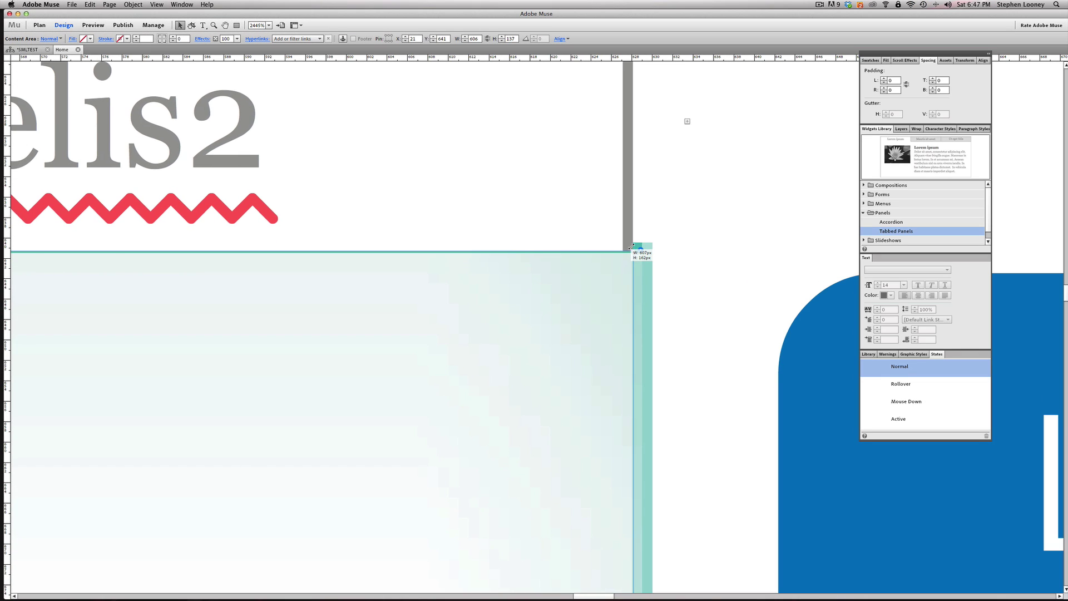
alt+click(403, 303)
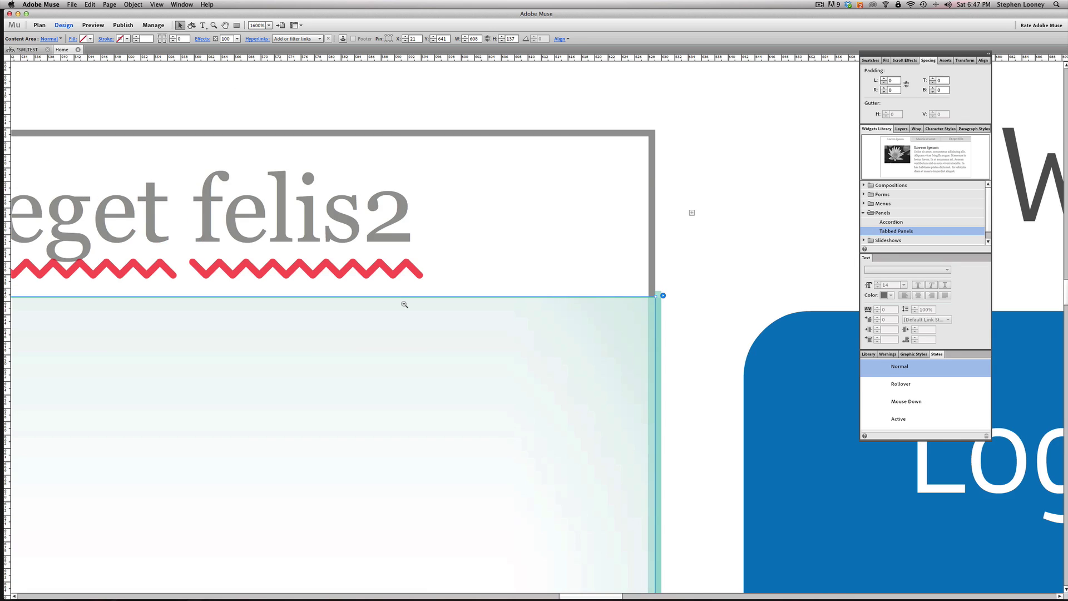
alt+click(401, 302)
alt+click(403, 303)
alt+click(405, 304)
alt+click(405, 304)
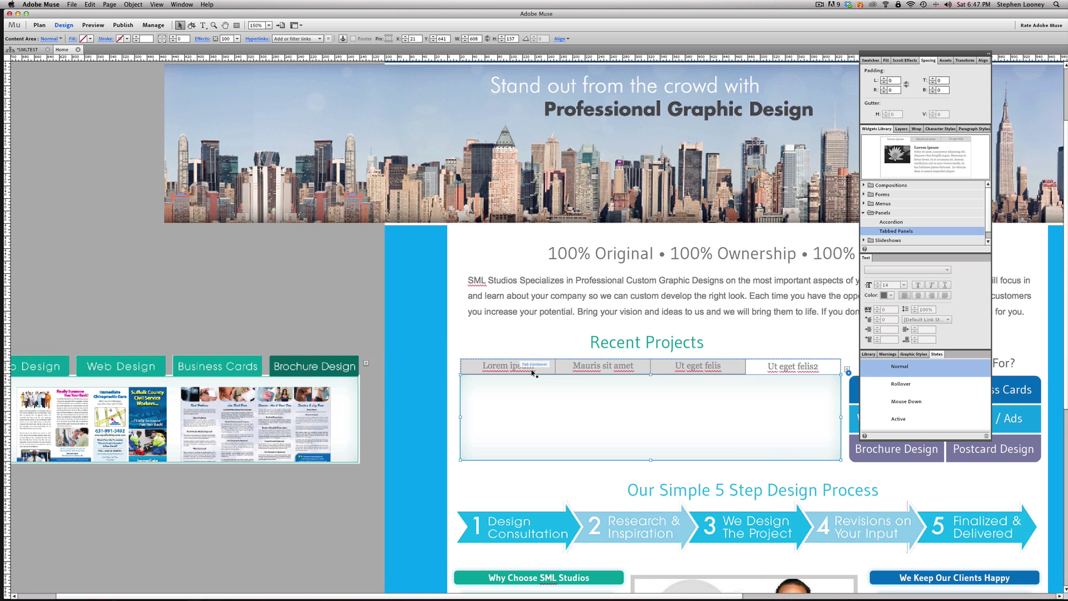
click(616, 368)
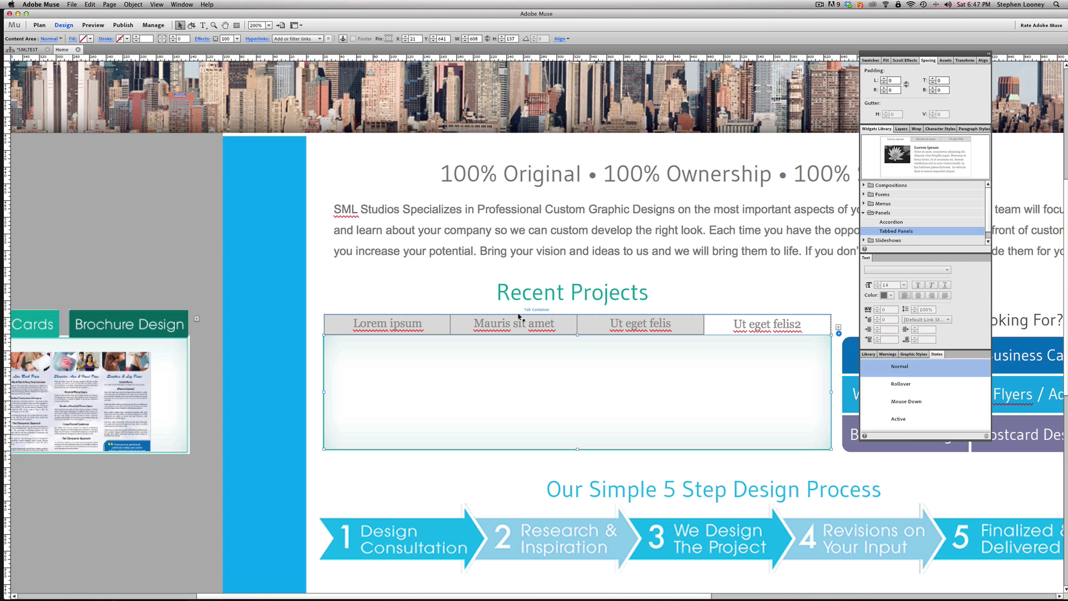
Step: Raise the top edge of the tab row to make the tabs taller
click(545, 323)
click(545, 323)
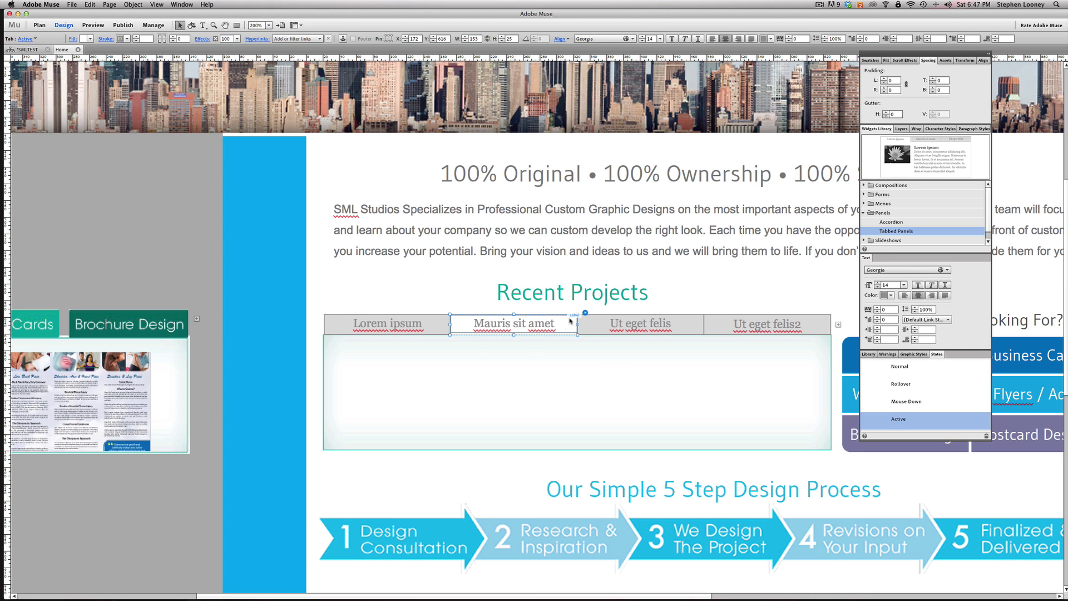
drag(514, 315, 513, 307)
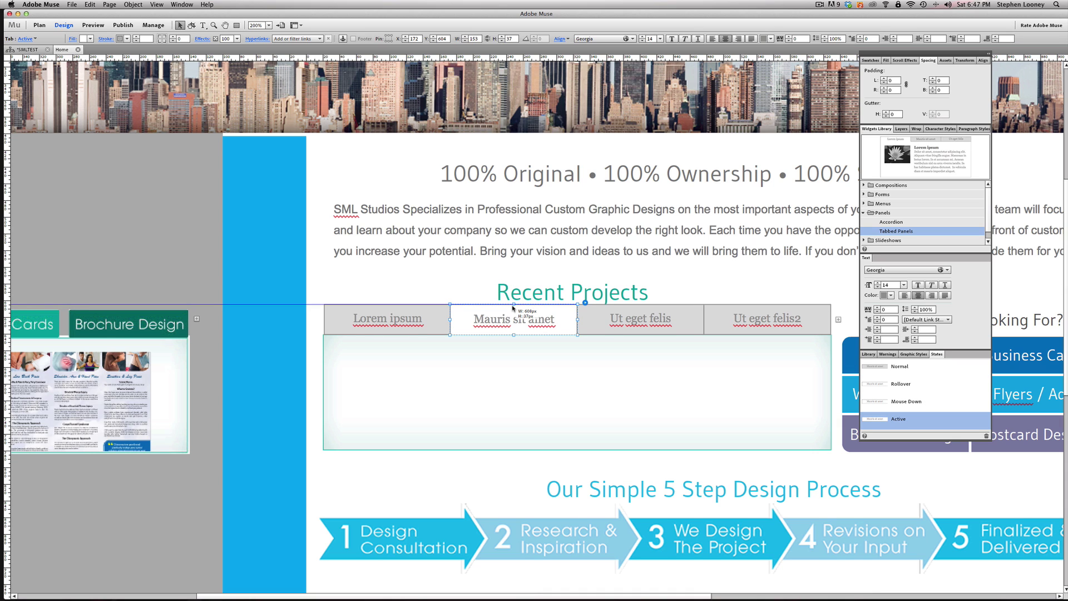
drag(513, 307, 513, 306)
Step: Nudge the panel left and down to align it under the Recent Projects heading
click(522, 348)
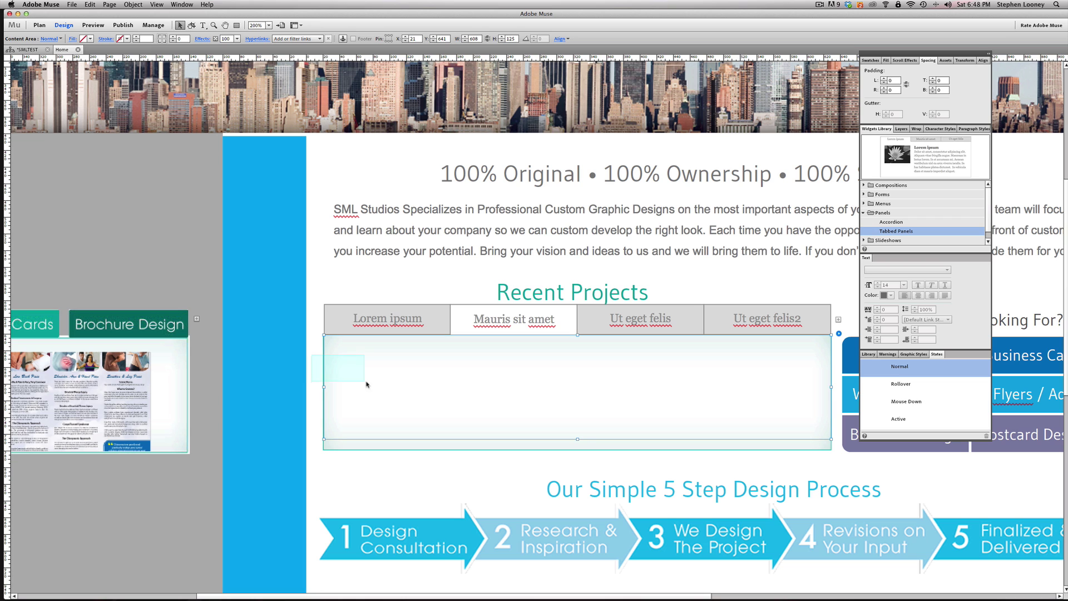
drag(425, 386, 426, 390)
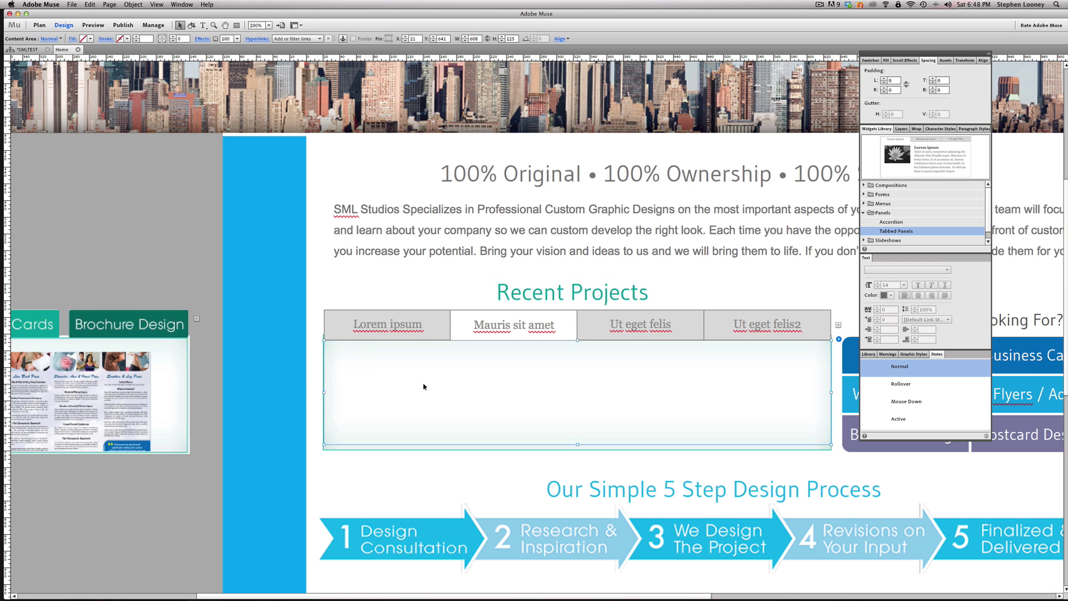
key(ctrl+z)
click(306, 396)
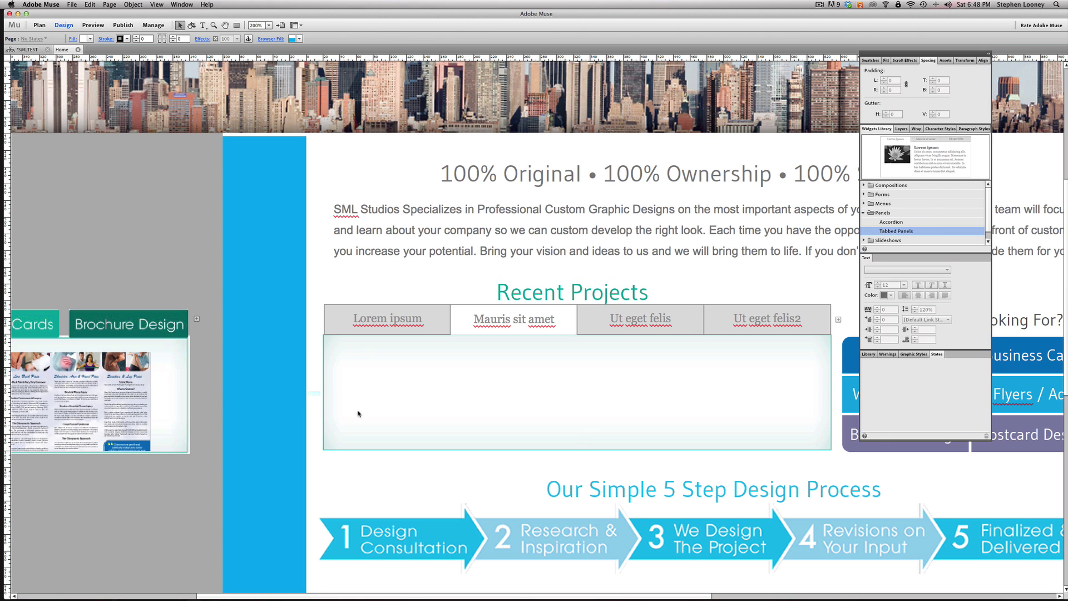
key(ctrl+shift+z)
key(Left)
key(Left)
key(Left)
key(Down)
key(Down)
key(Down)
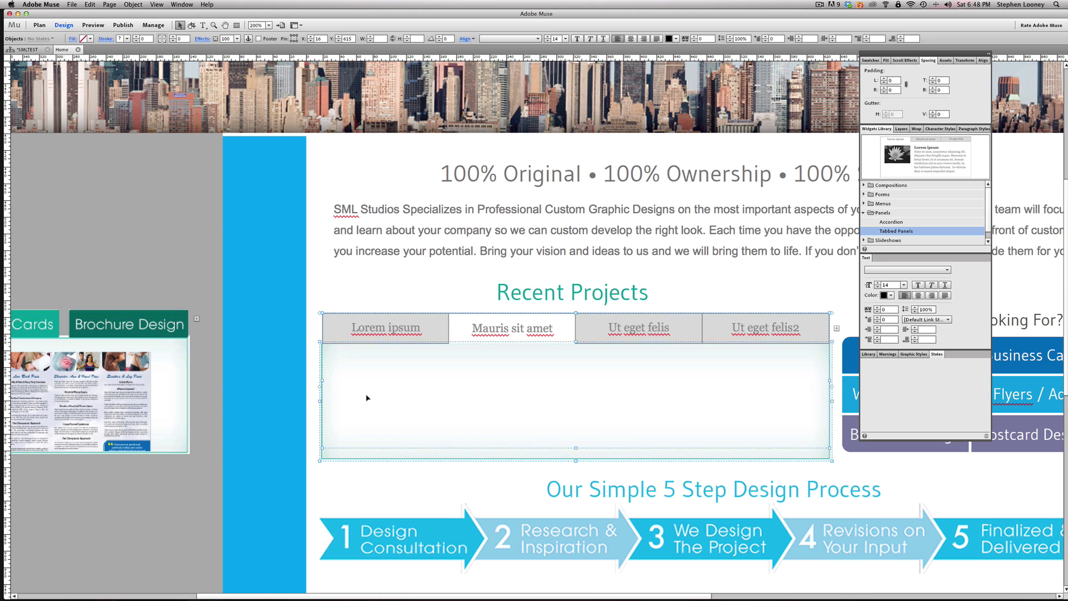
click(564, 358)
click(309, 301)
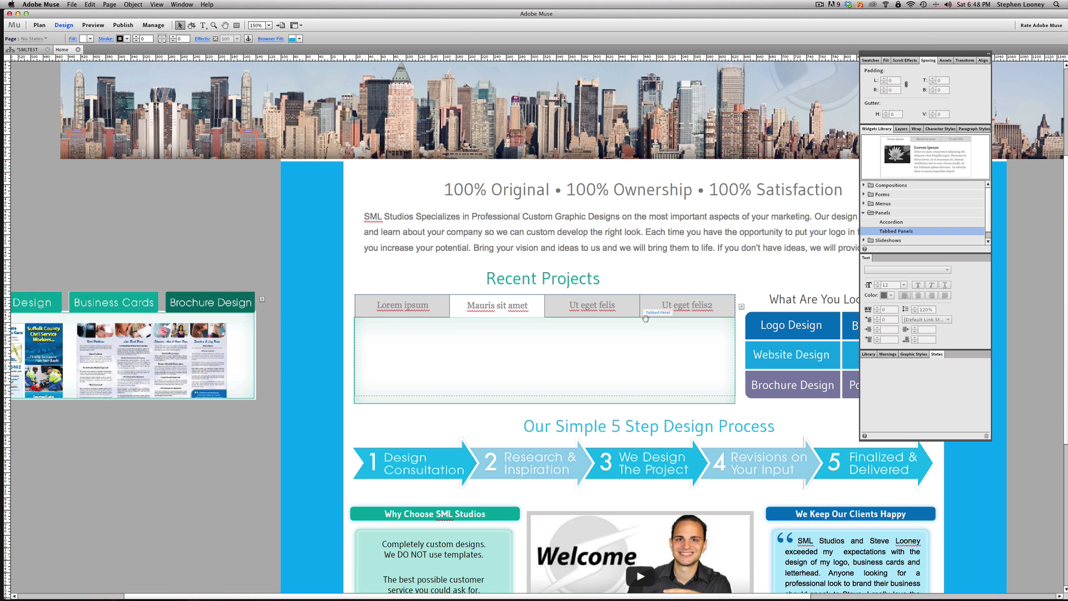
Step: Delete the Lorem ipsum label from the first tab
scroll(625, 319, right, 1)
scroll(601, 320, right, 2)
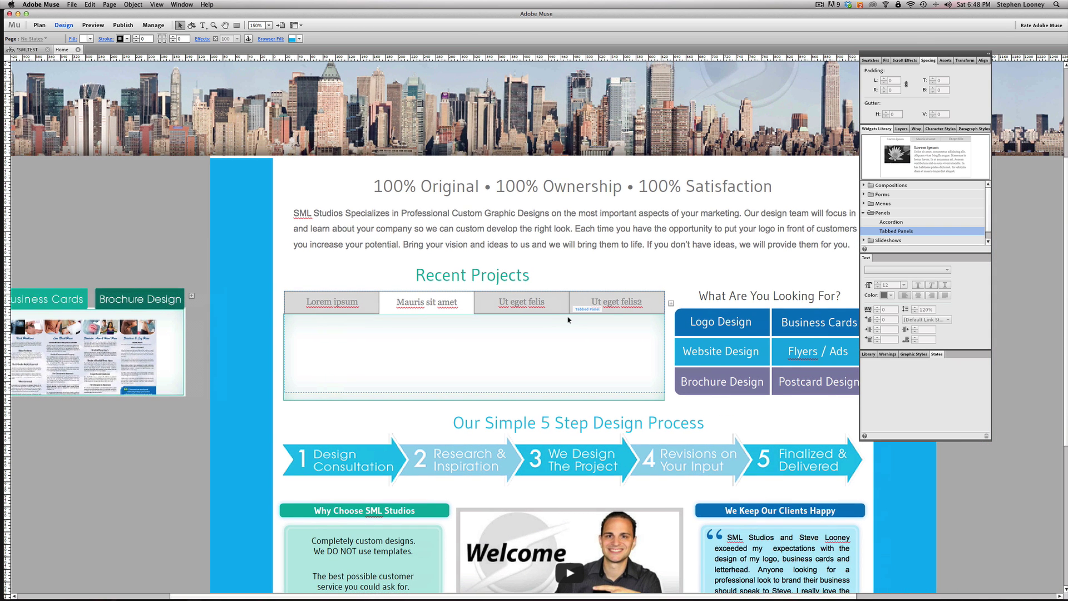
scroll(557, 317, right, 1)
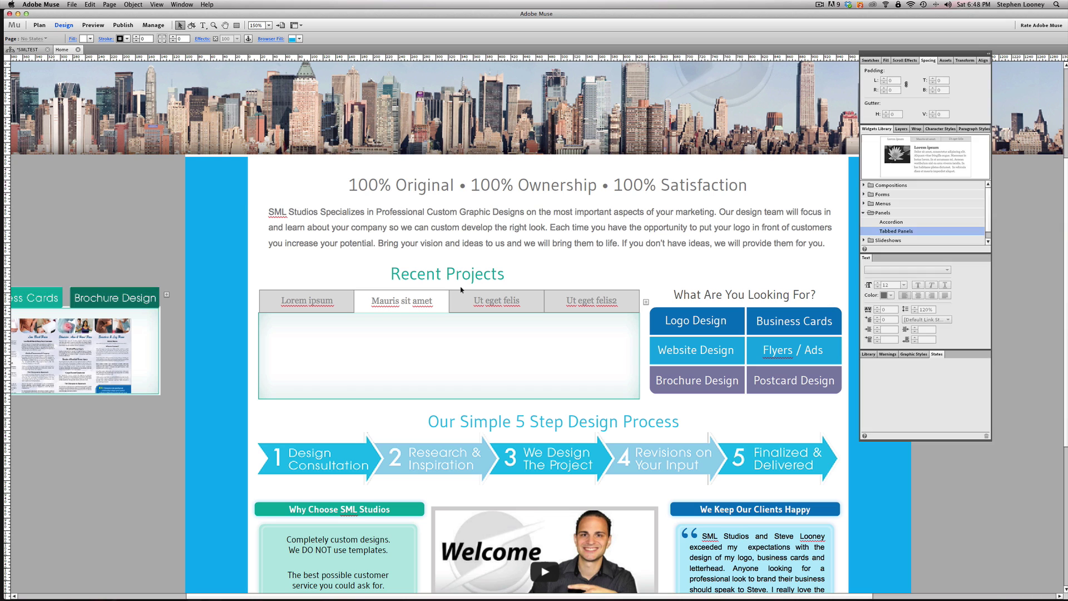
click(331, 307)
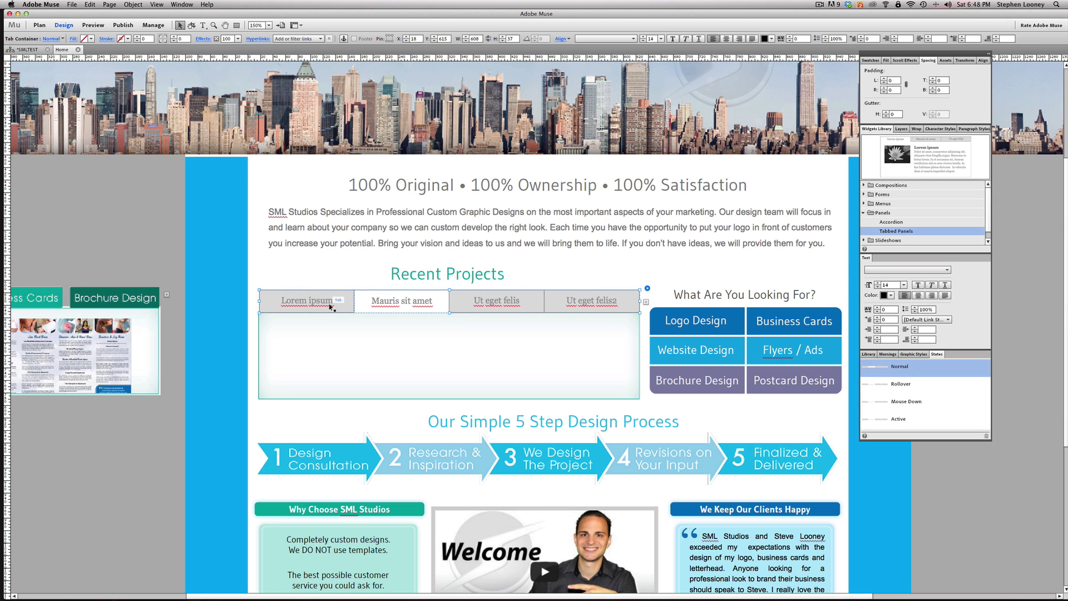
click(331, 306)
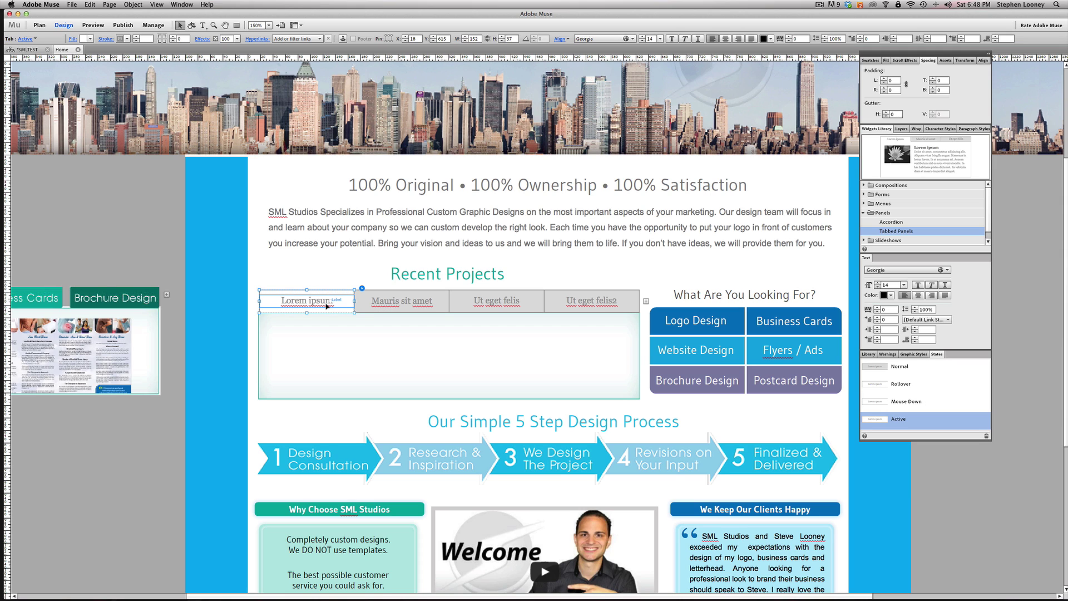
double_click(326, 305)
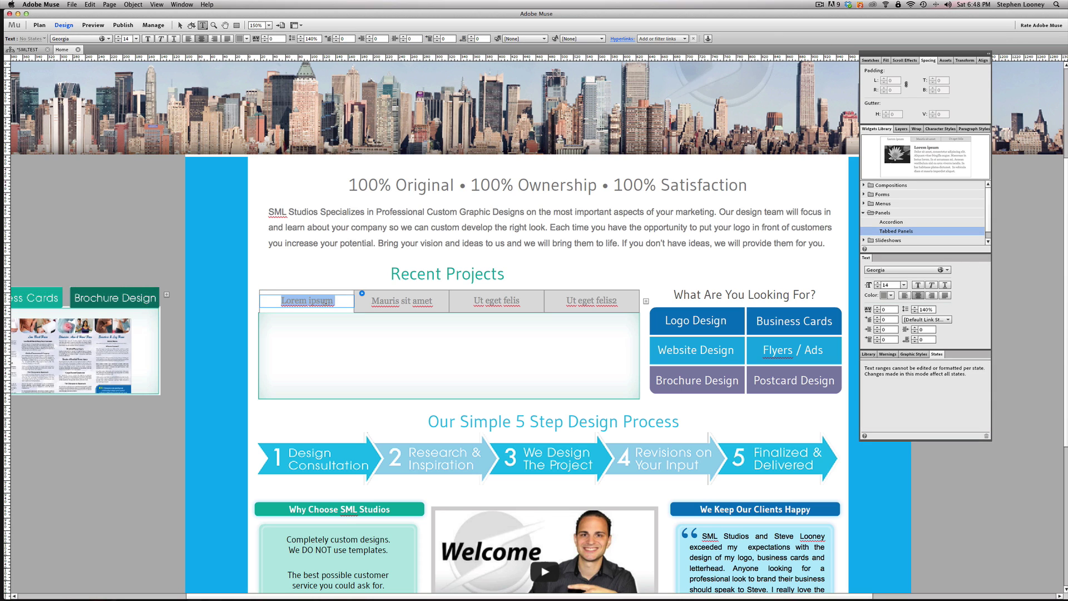
key(BackSpace)
Step: Delete the Mauris sit amet, Ut eget felis and Ut eget felis2 labels, then exit text editing
double_click(396, 301)
key(BackSpace)
double_click(497, 301)
key(BackSpace)
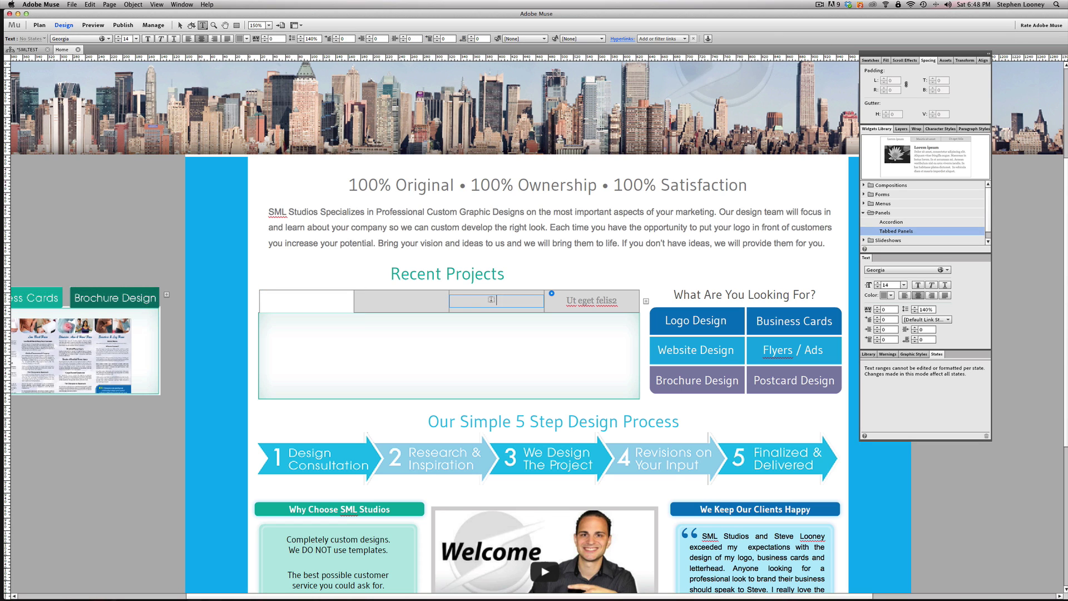
double_click(593, 301)
key(BackSpace)
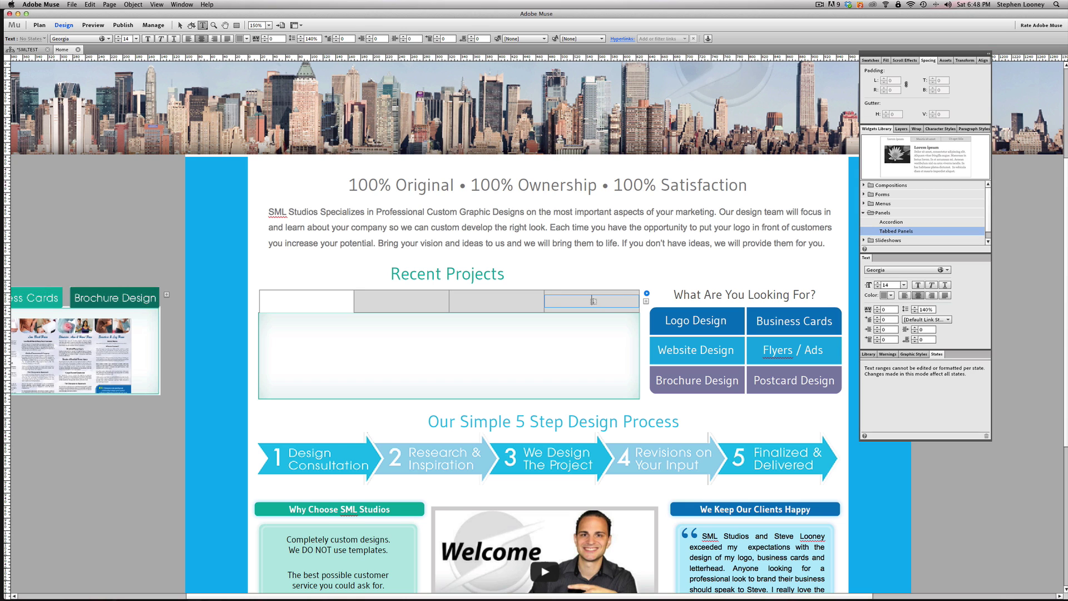
key(Escape)
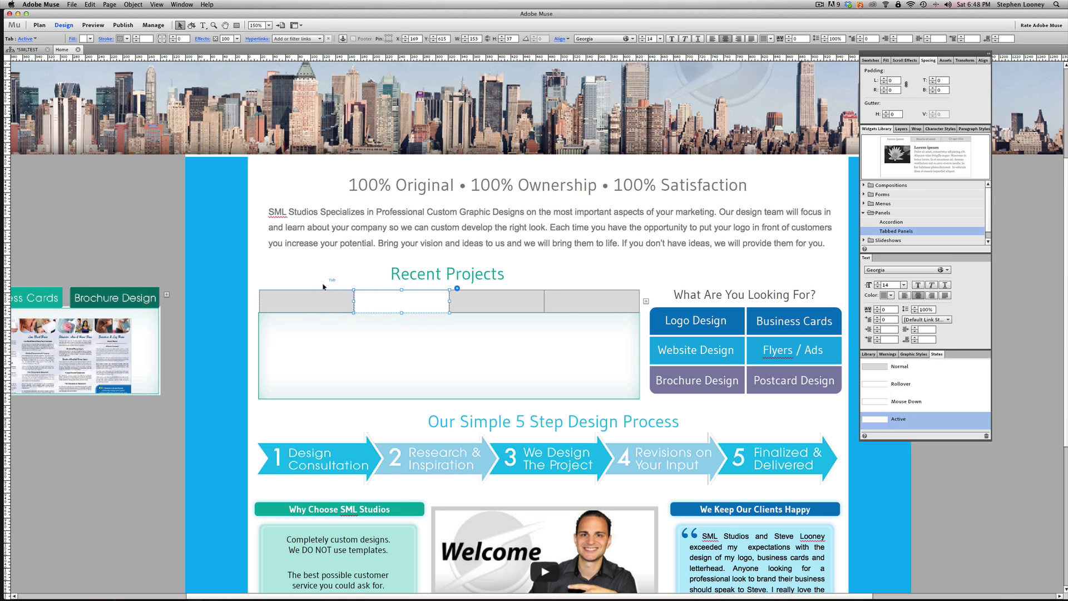
Step: Remove the first tab's grey fill and outline in its Normal state
click(323, 306)
click(322, 306)
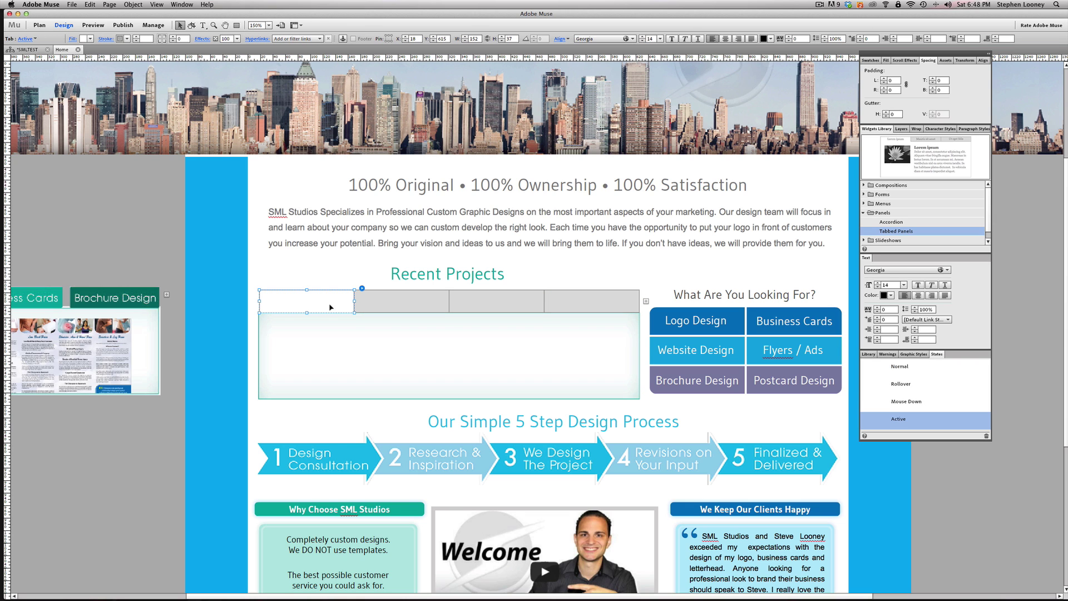
click(362, 289)
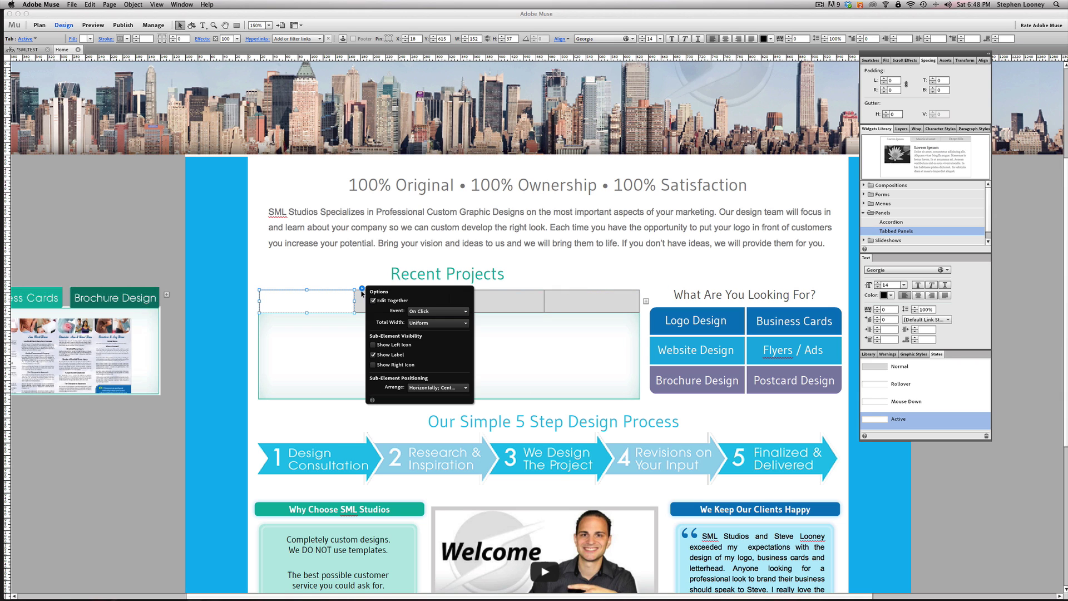
click(346, 278)
key(Escape)
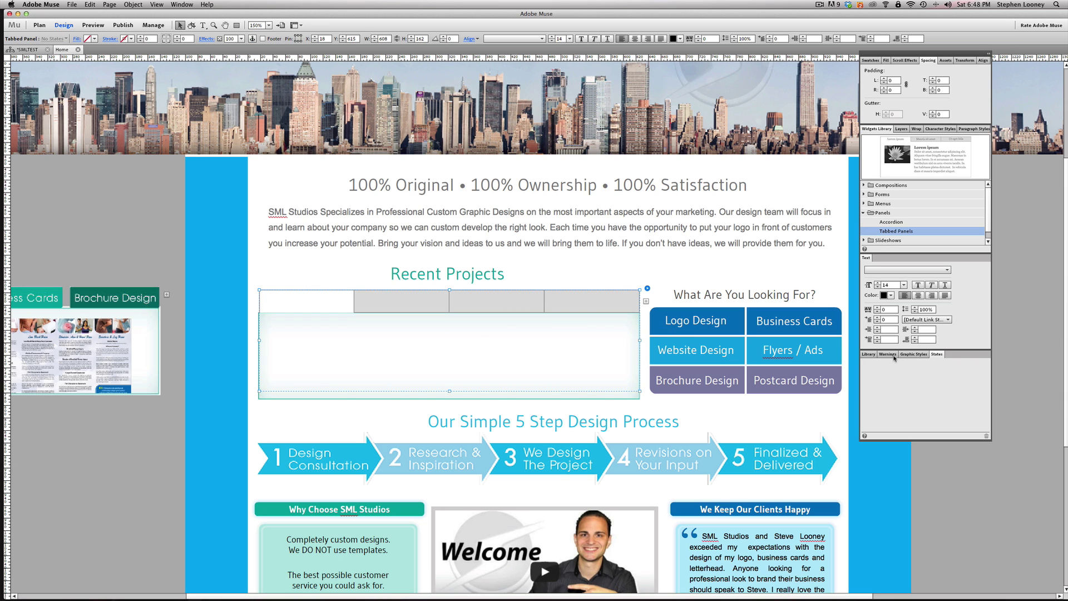
click(324, 298)
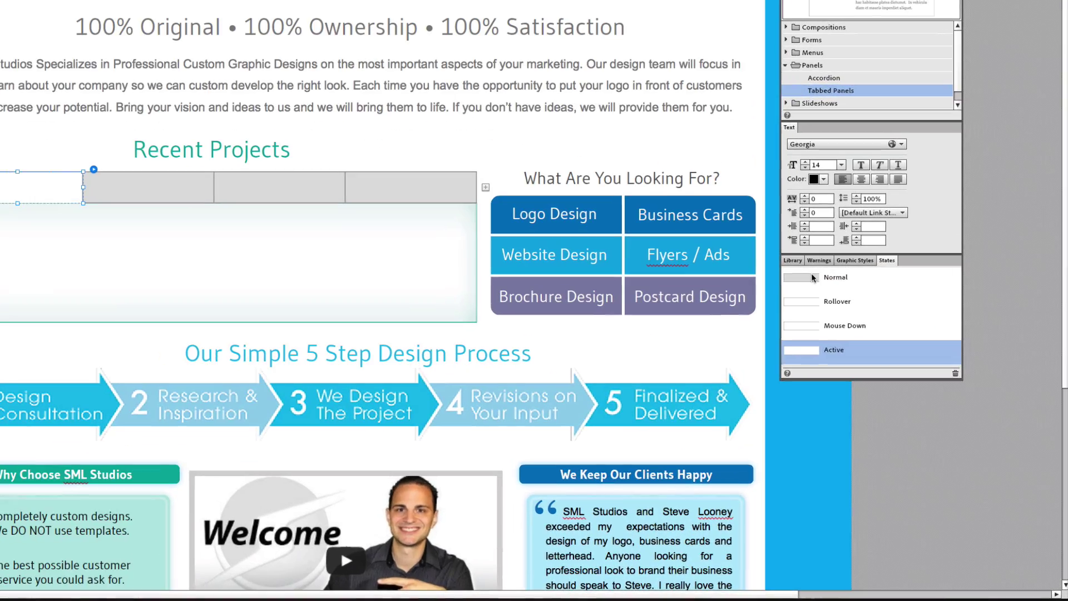
click(877, 361)
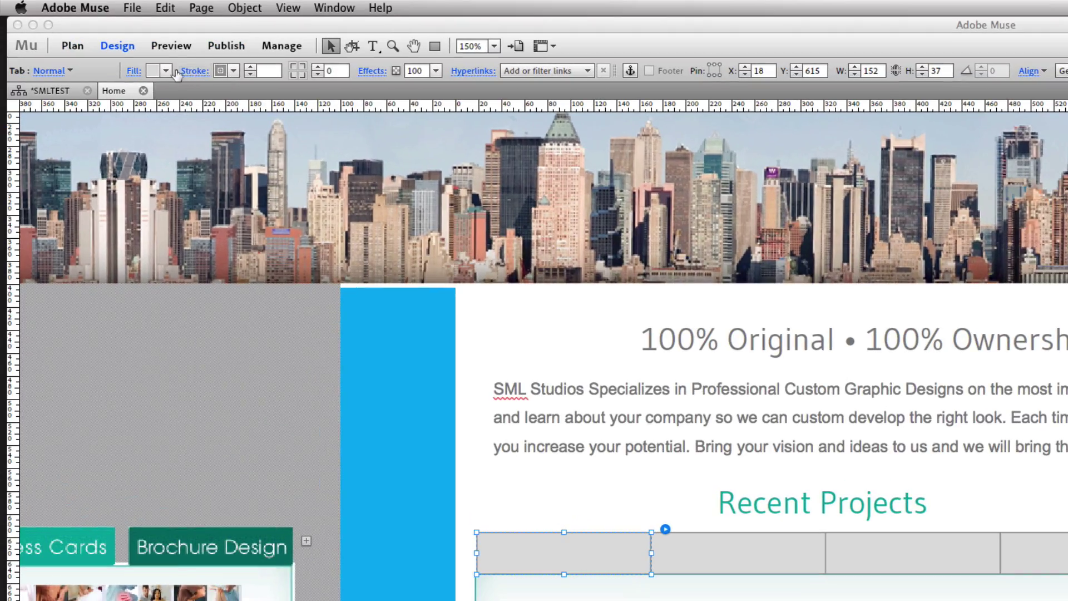
click(166, 71)
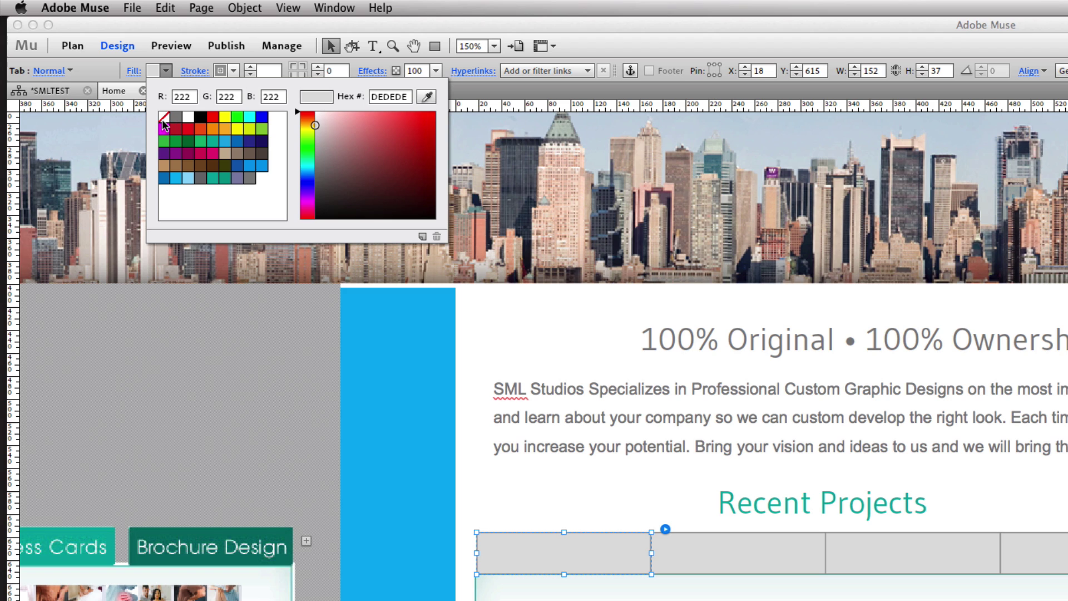
click(164, 119)
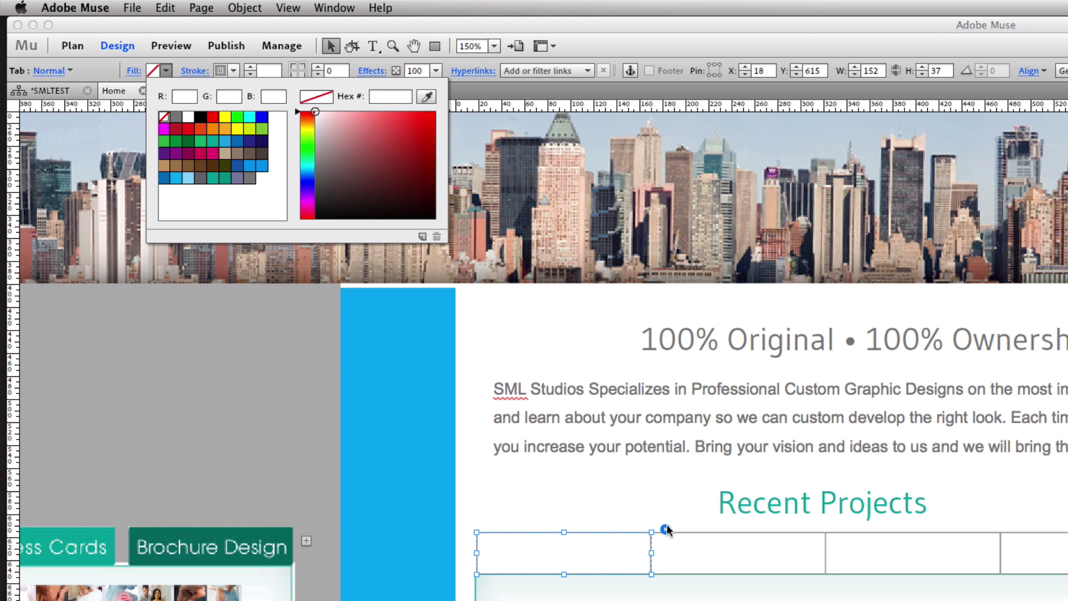
click(234, 71)
click(234, 119)
Step: Check the Rollover and Active states, then drag the blank tab to the panel's left edge
drag(667, 561, 843, 562)
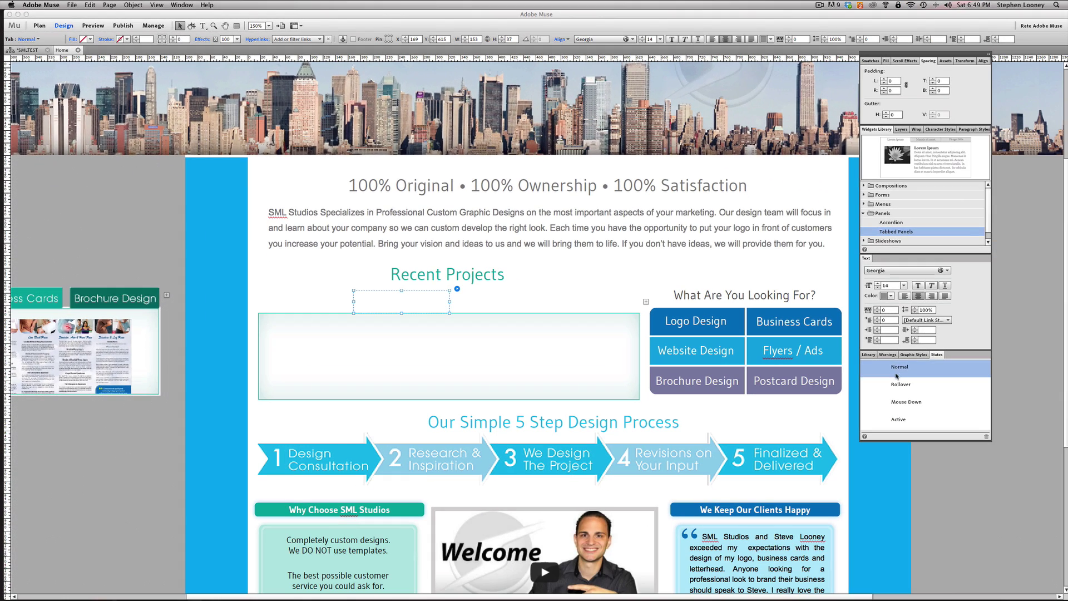
click(895, 385)
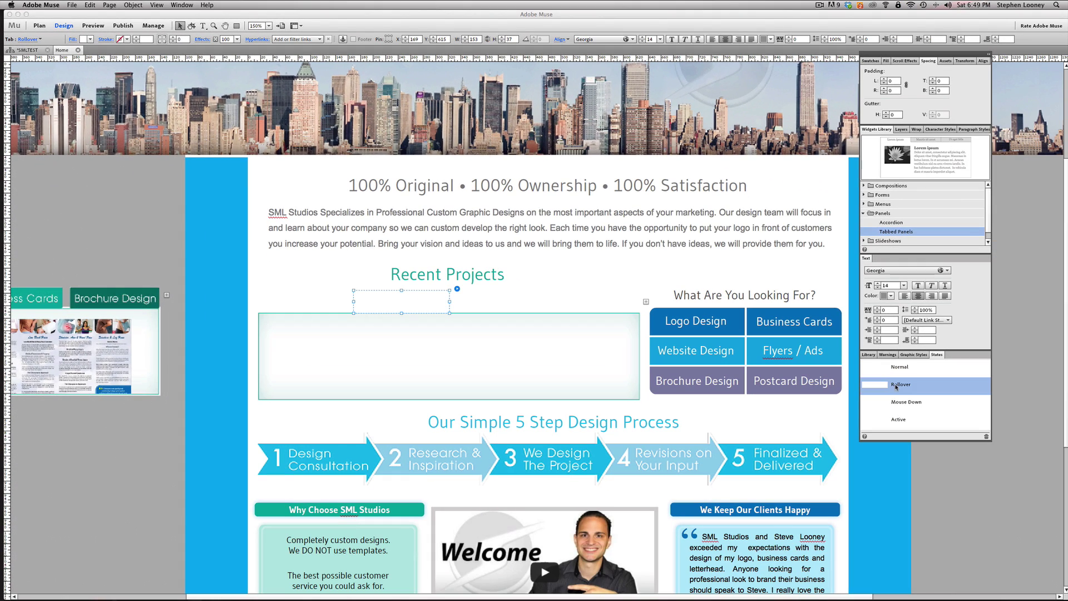
click(898, 420)
drag(397, 302, 303, 301)
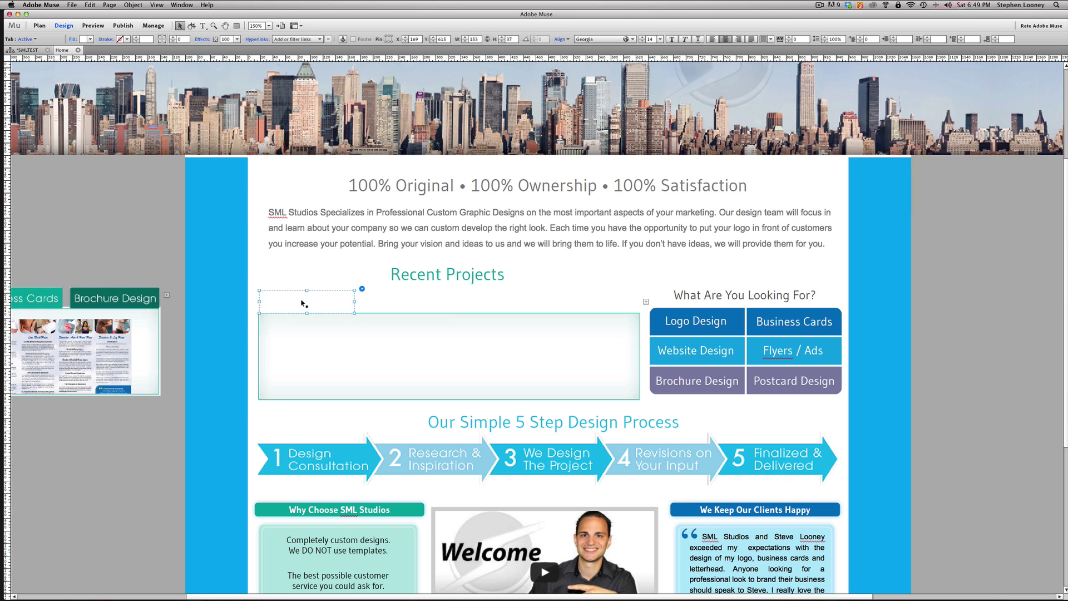
drag(488, 302, 588, 298)
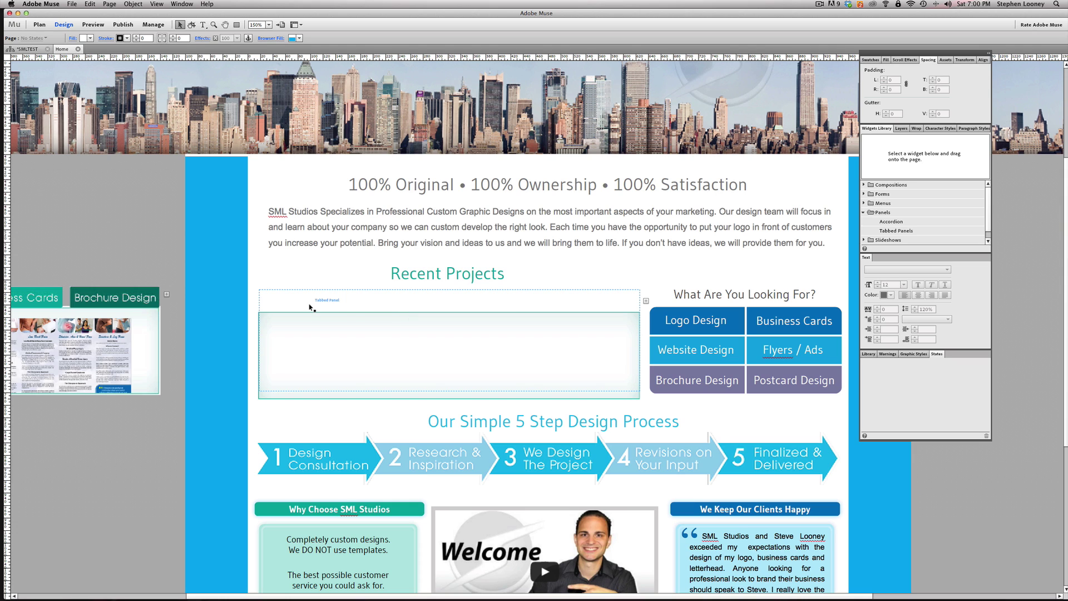
Step: Uncheck Edit Together in the tabbed panel's options, then select the first tab
click(381, 295)
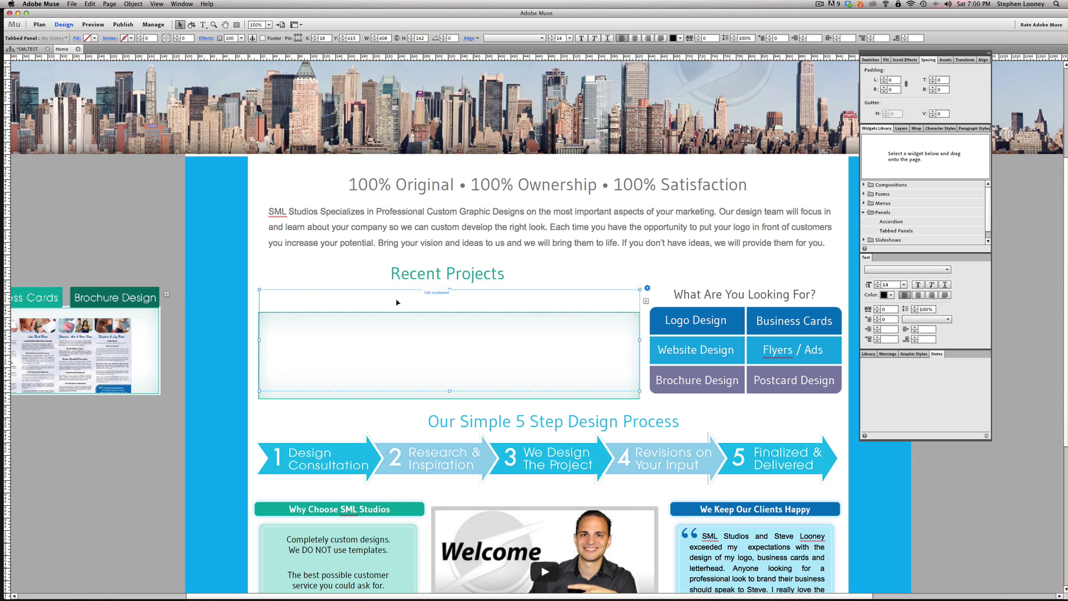
click(647, 289)
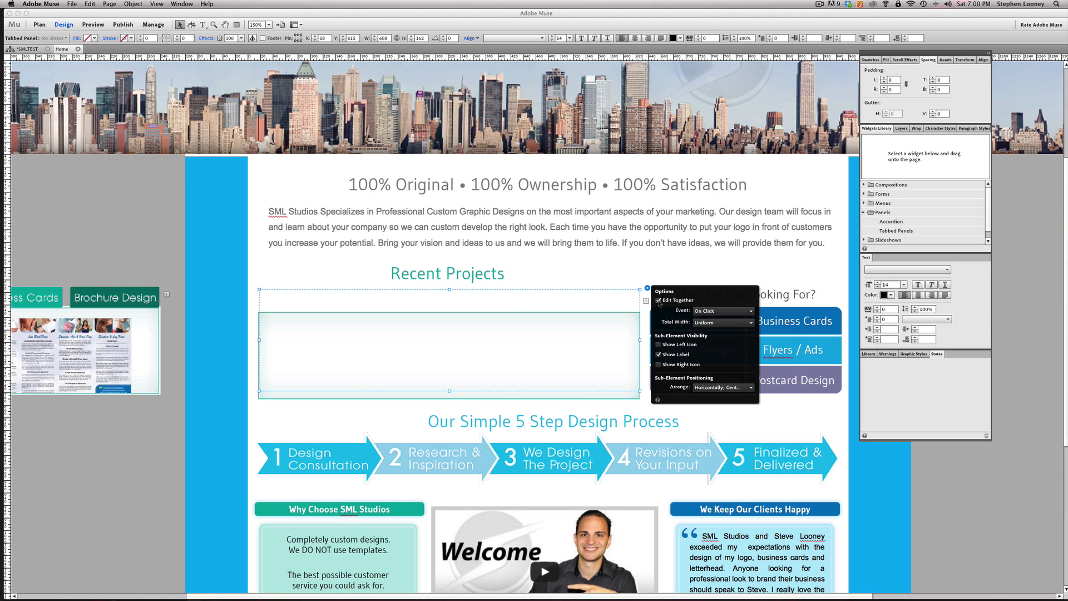
click(659, 301)
key(Tab)
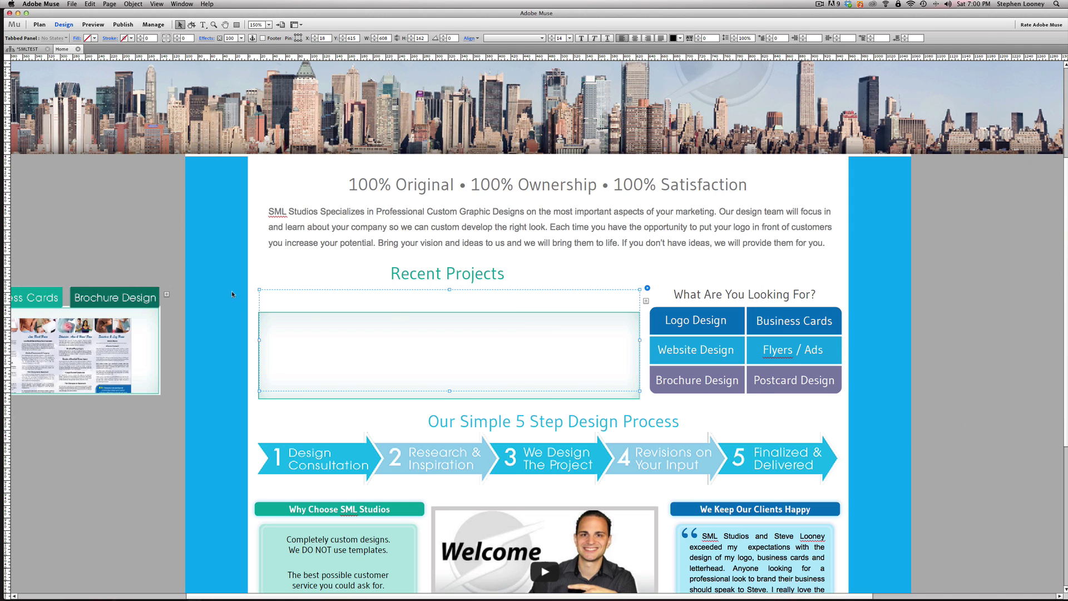
key(Tab)
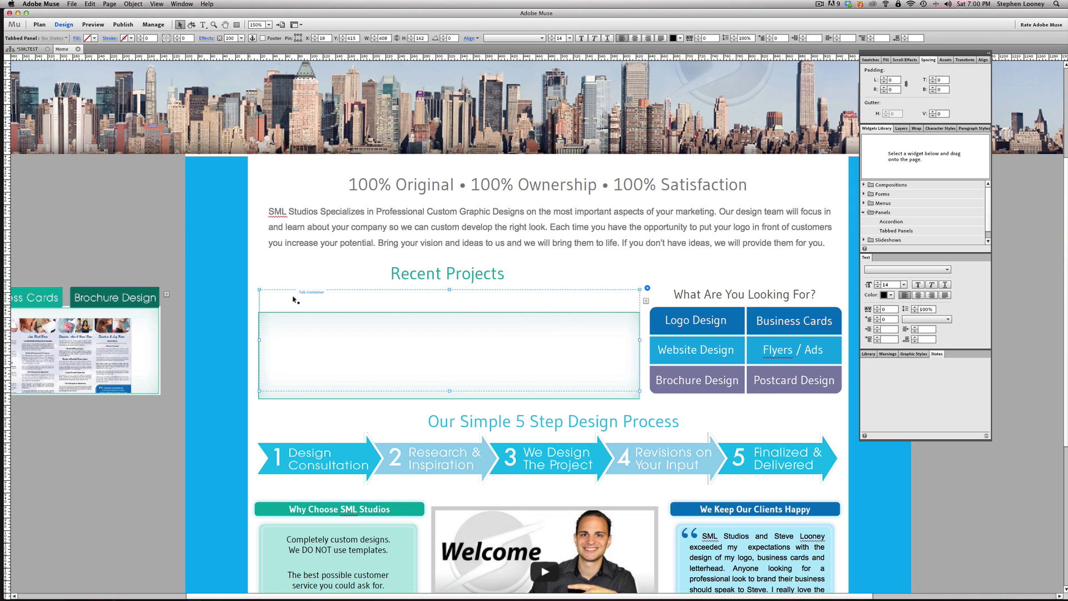
click(310, 295)
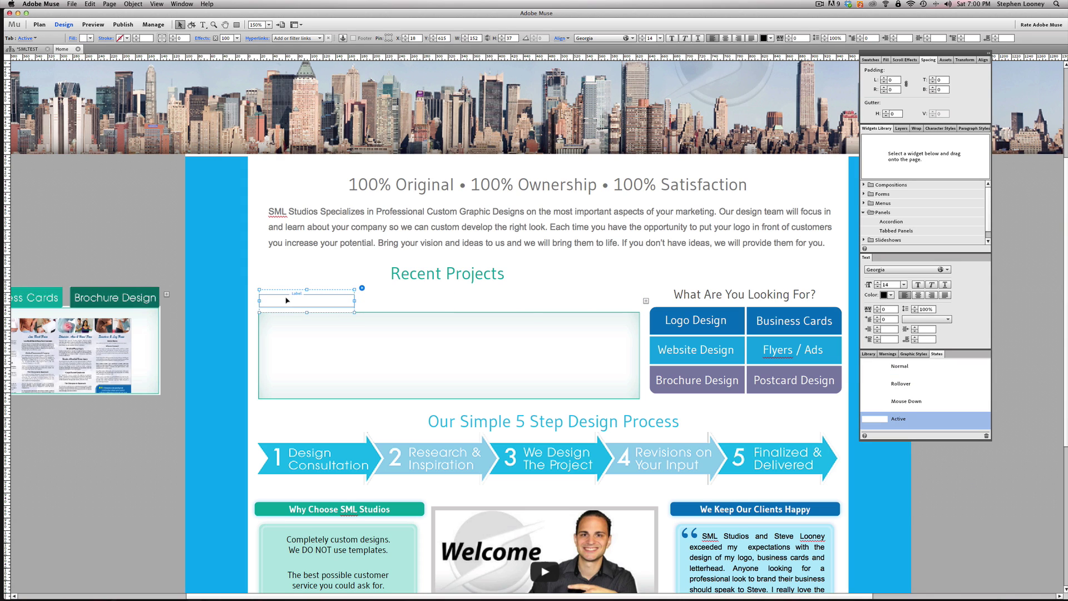
Step: Fill the first tab's Normal state with LogoDesignTab-normal.png, positioned bottom-centre
click(895, 367)
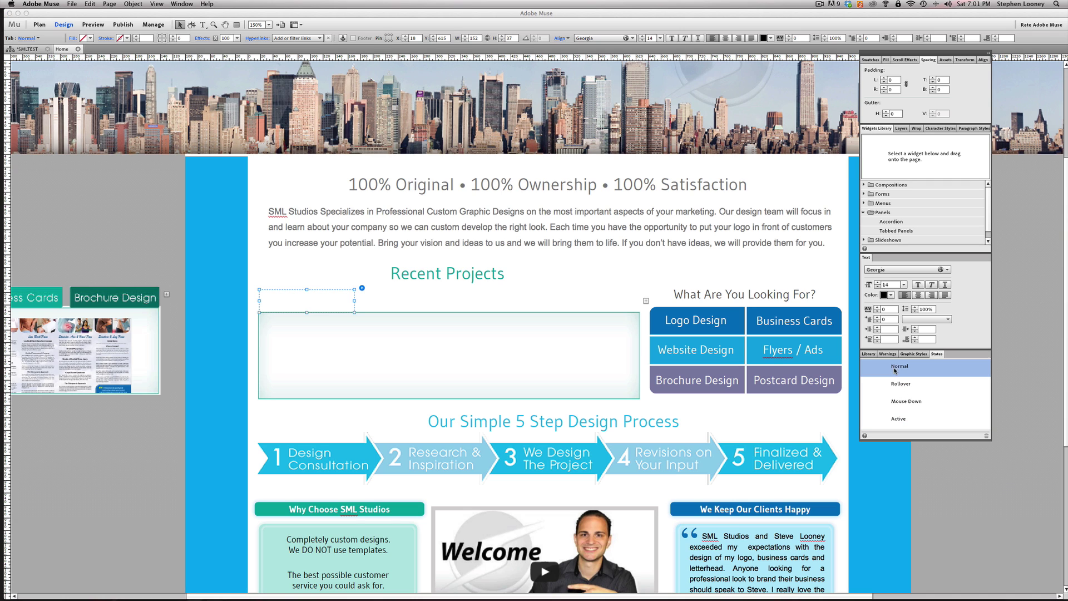
click(82, 38)
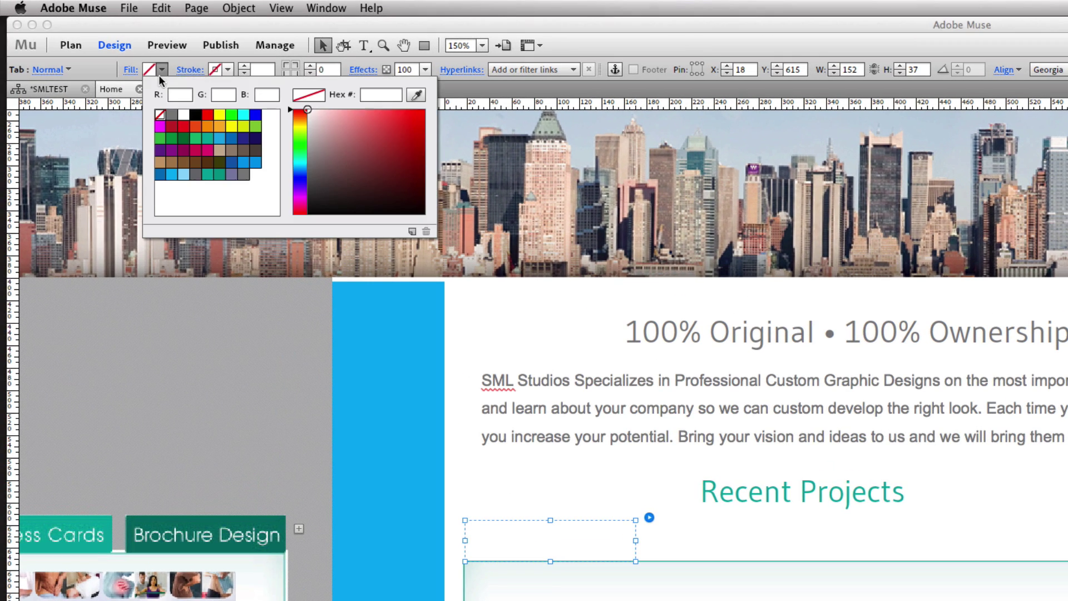
click(90, 40)
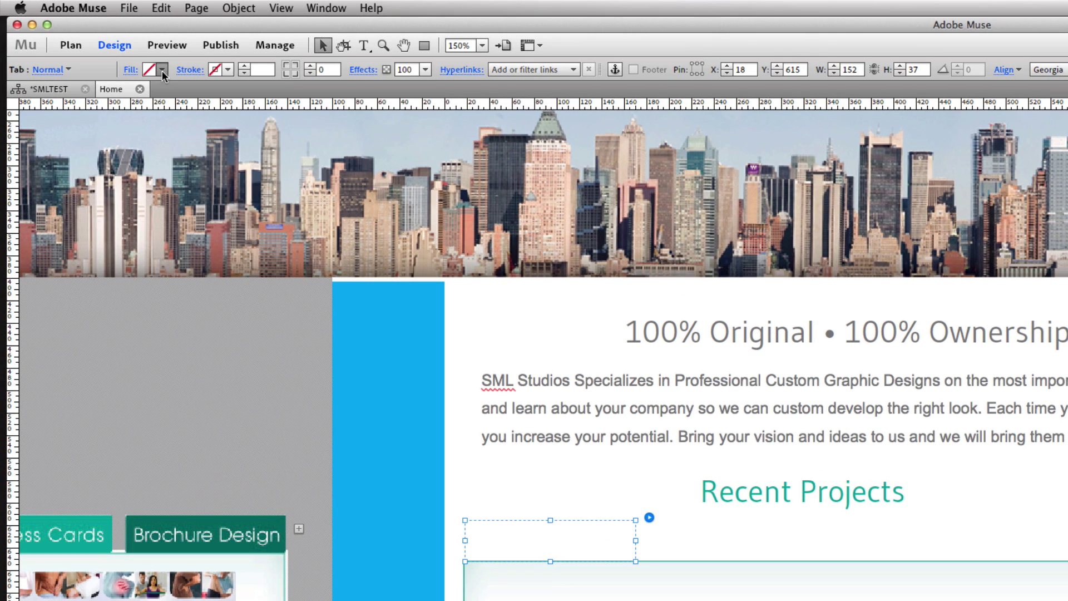
click(131, 70)
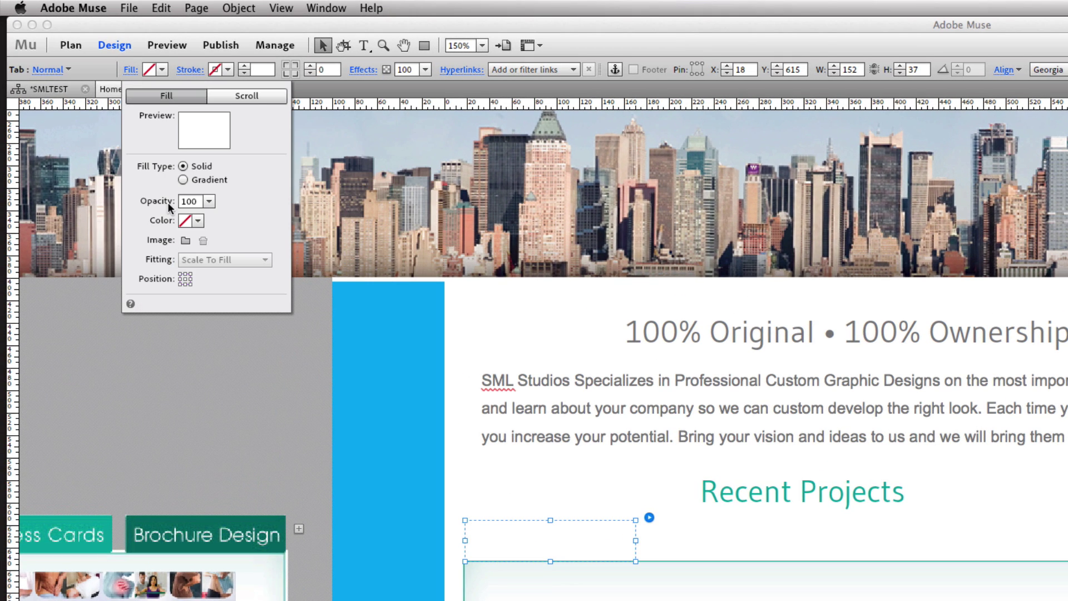
click(186, 240)
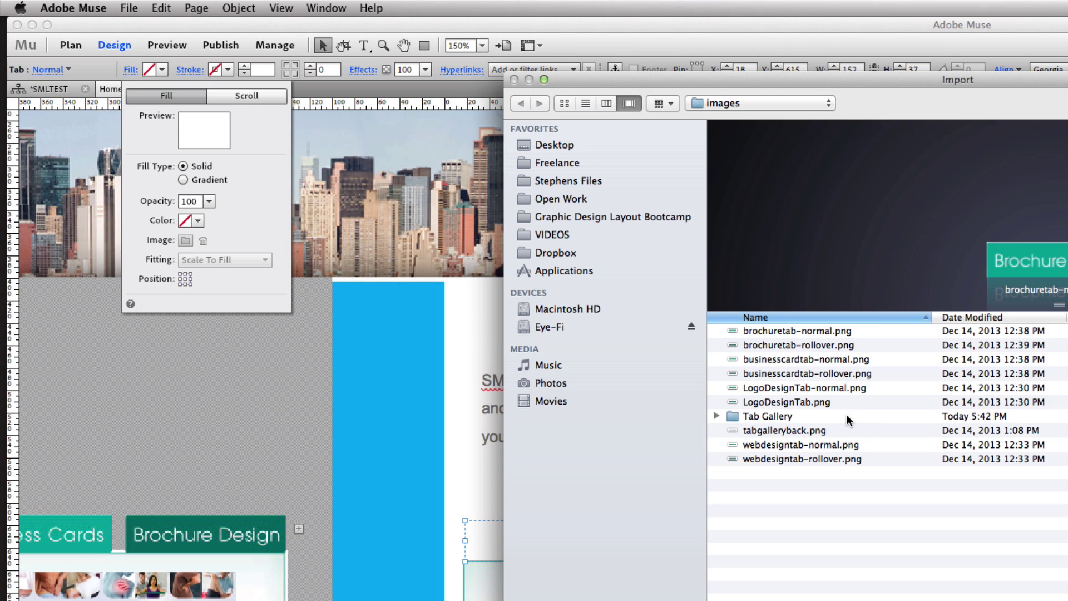
click(820, 388)
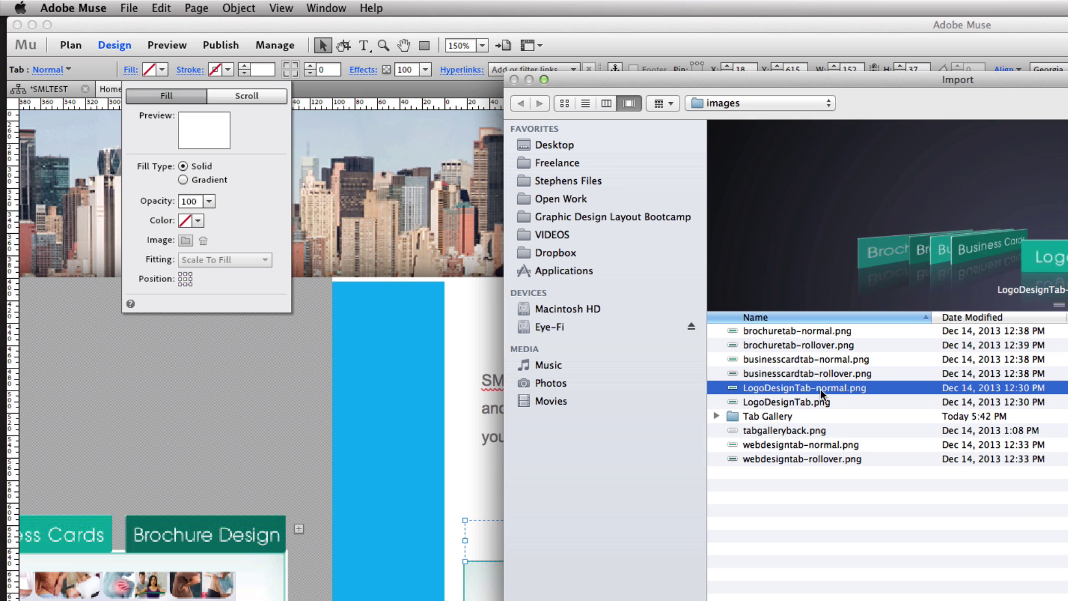
double_click(820, 389)
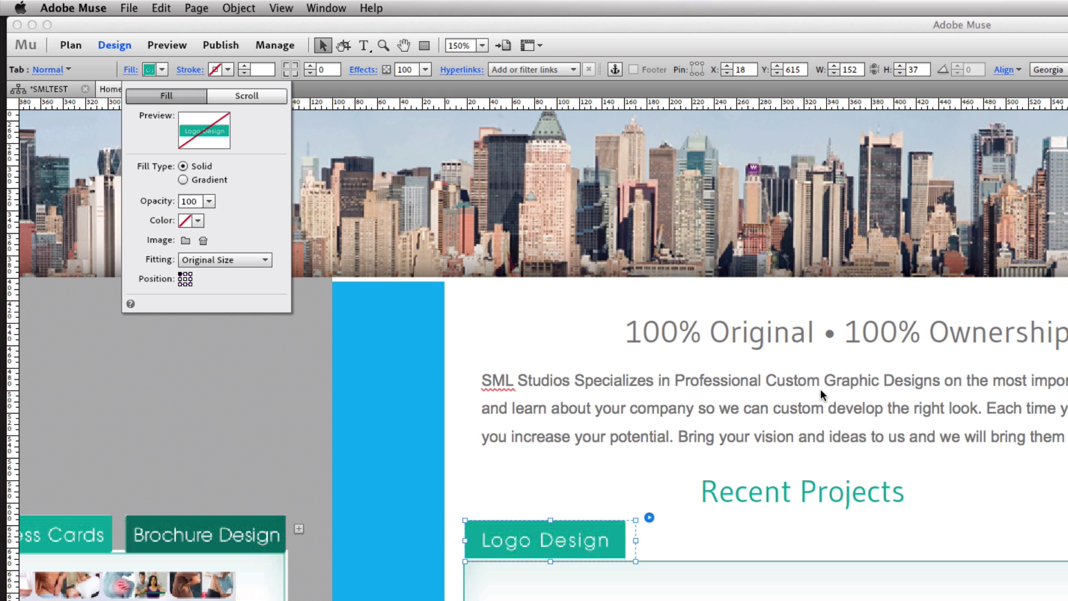
click(186, 280)
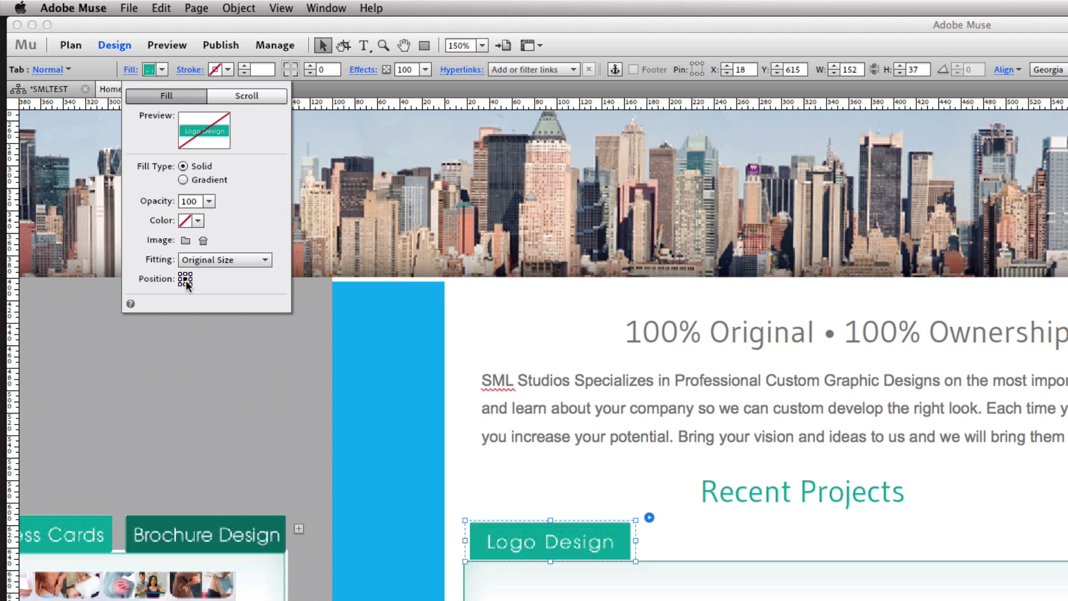
click(185, 284)
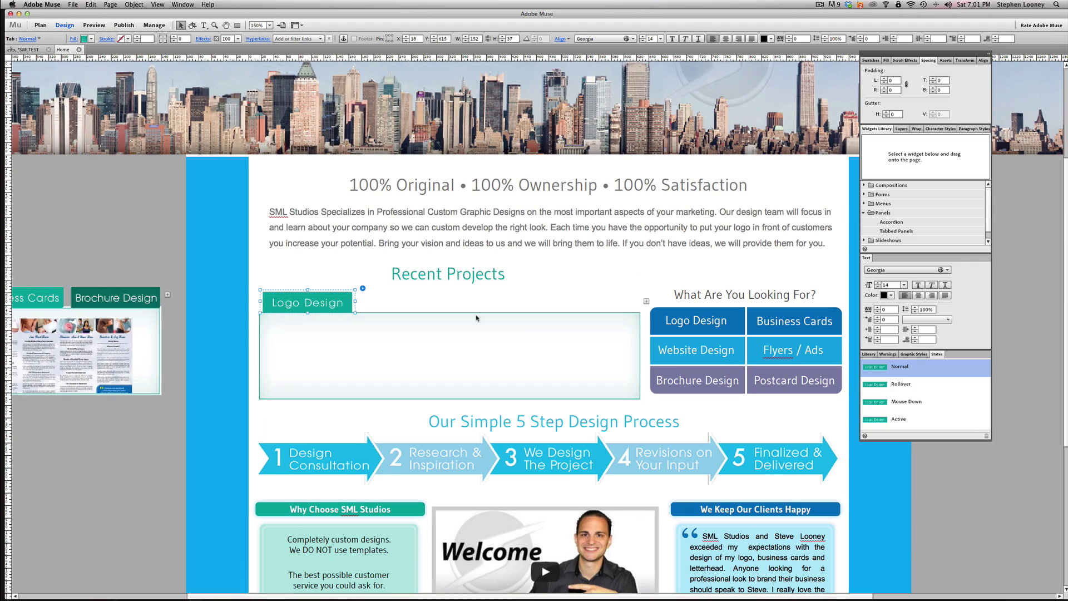
Step: Set the first tab's Active state fill to the LogoDesignTab.png image
click(885, 420)
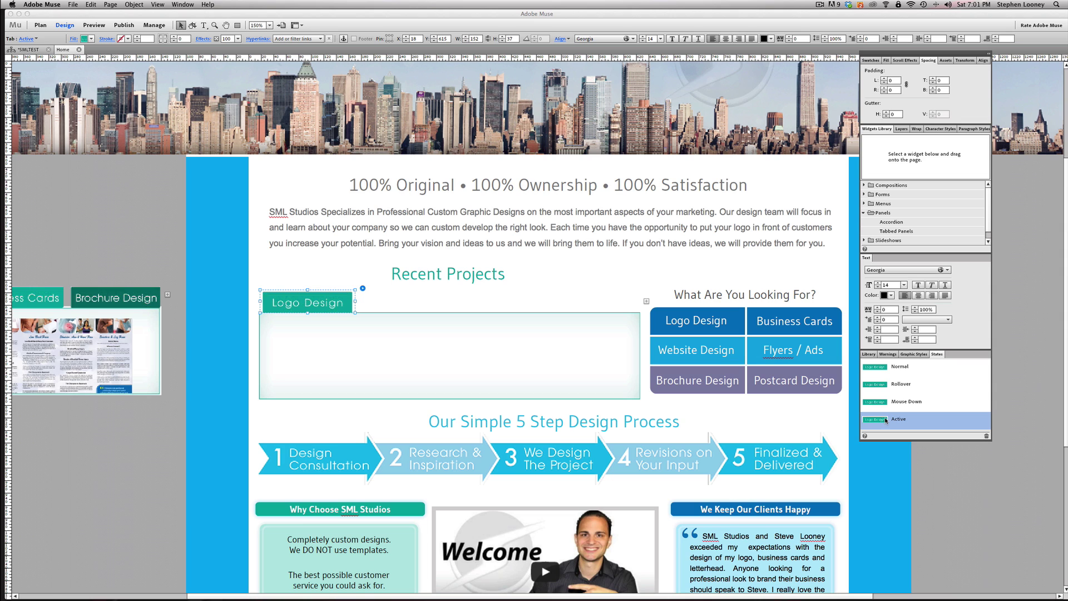
click(74, 39)
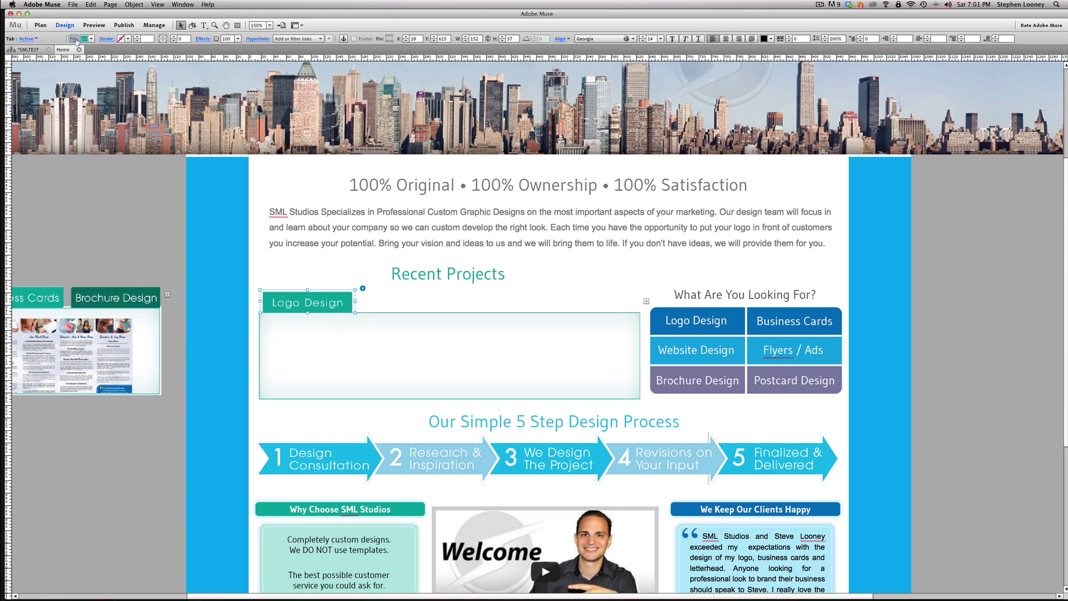
click(105, 134)
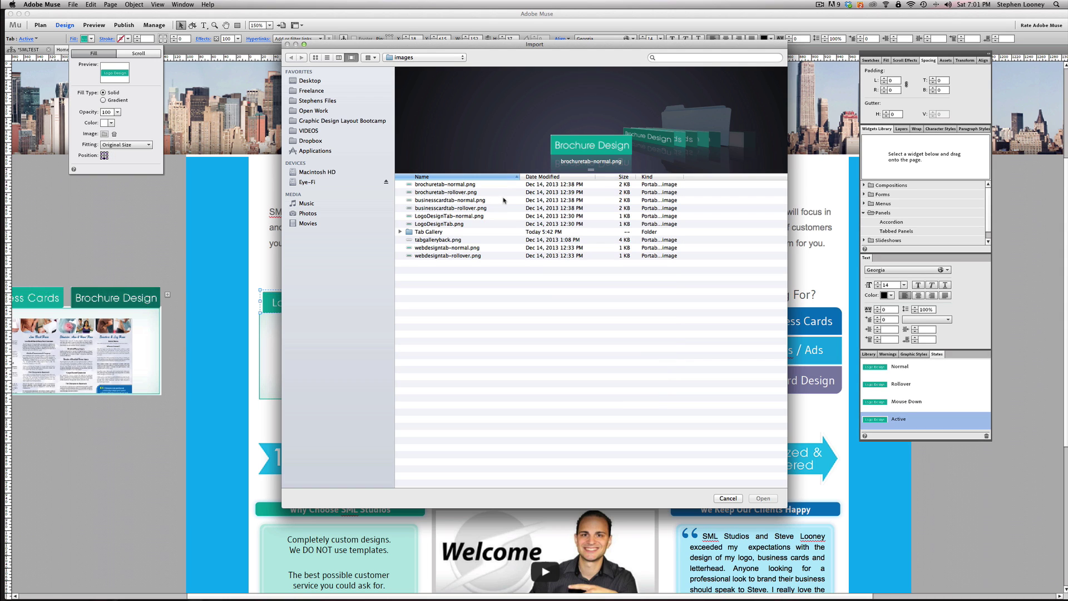
click(477, 208)
click(466, 216)
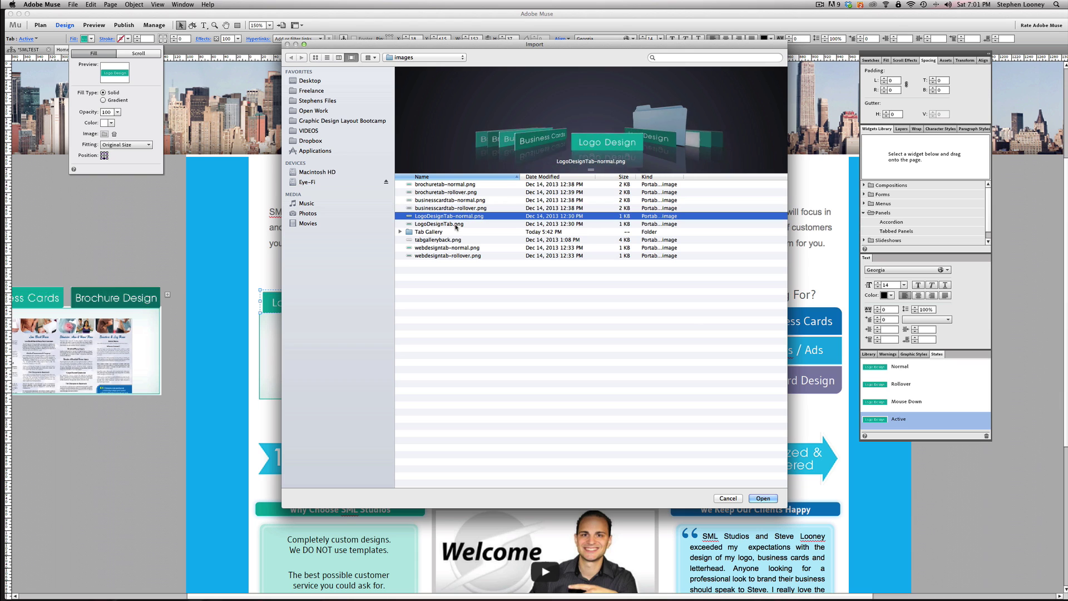
click(457, 223)
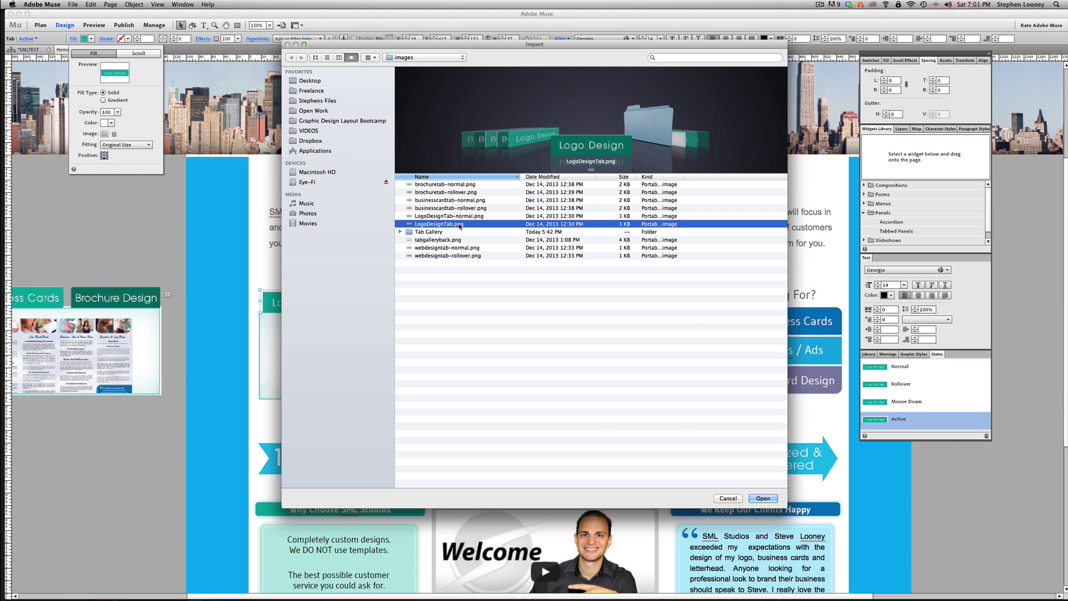
double_click(459, 225)
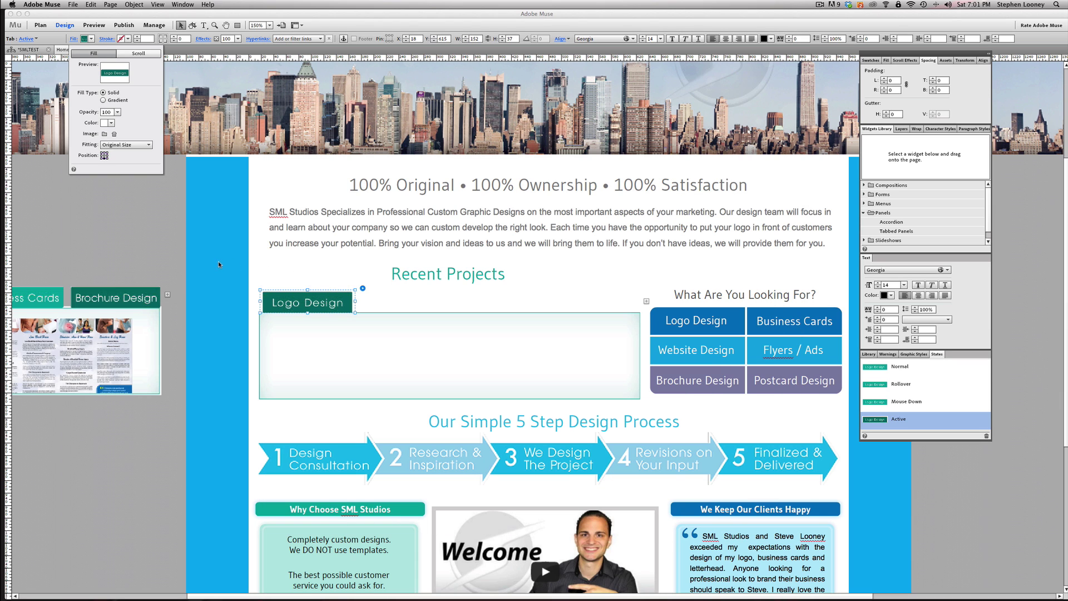
click(905, 373)
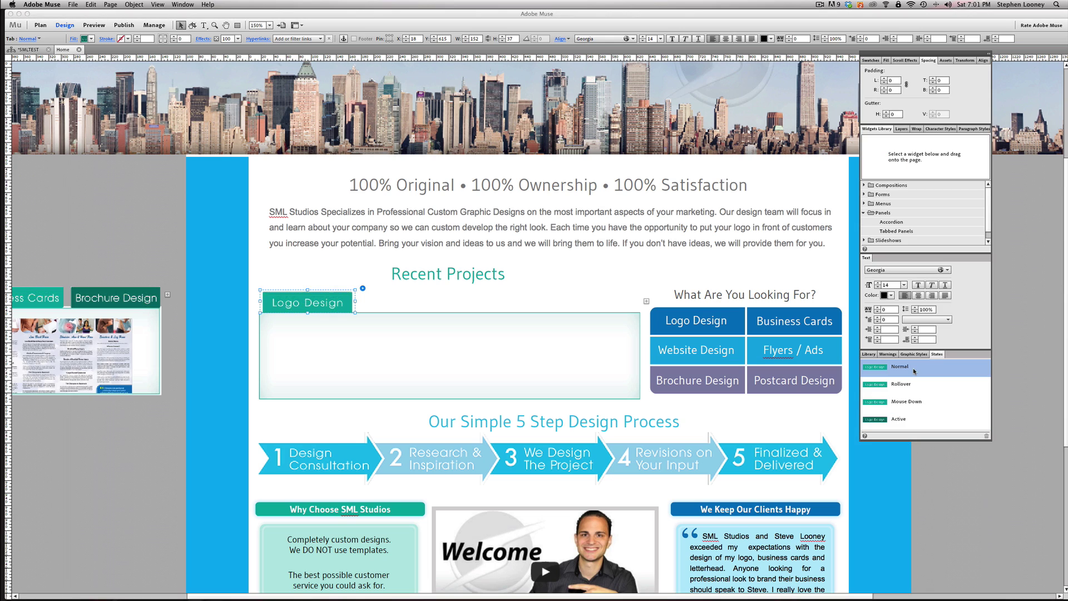
Step: Preview the tab's Rollover, Mouse Down and Active states
click(897, 385)
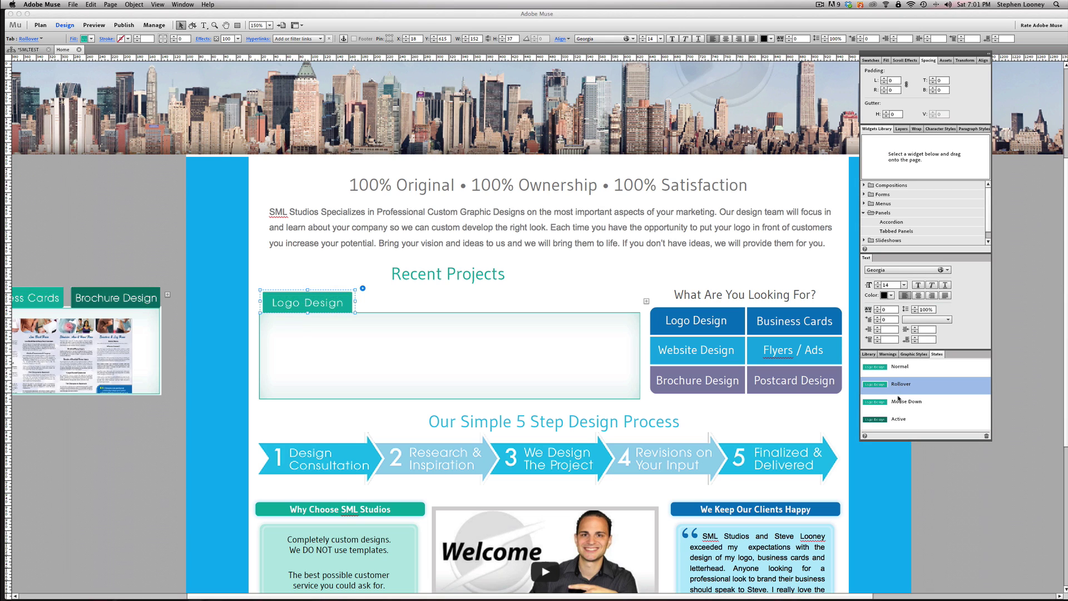
click(899, 402)
click(893, 420)
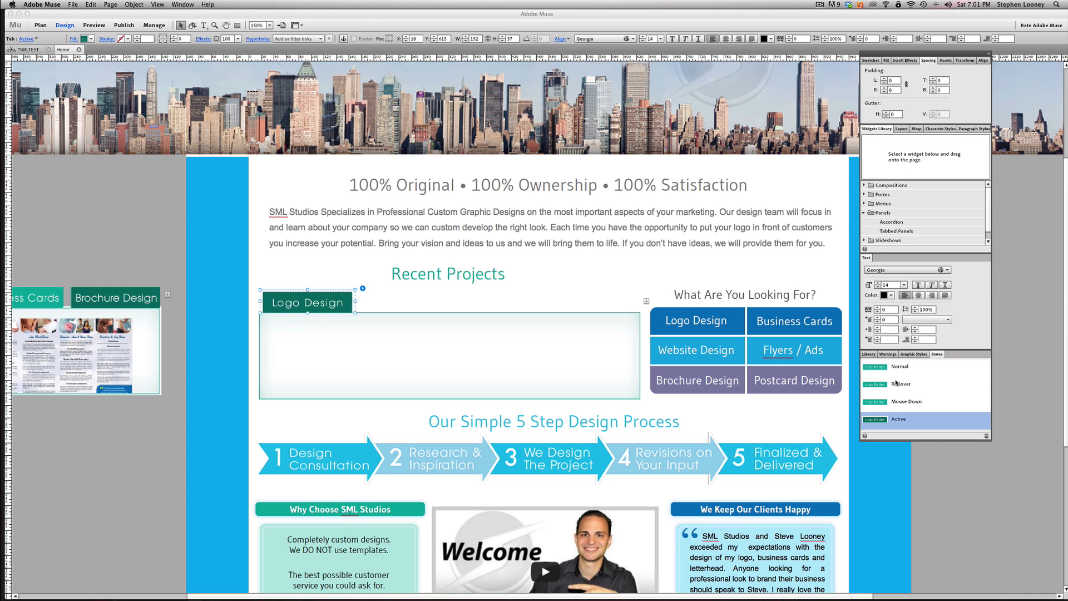
mouse_move(900, 386)
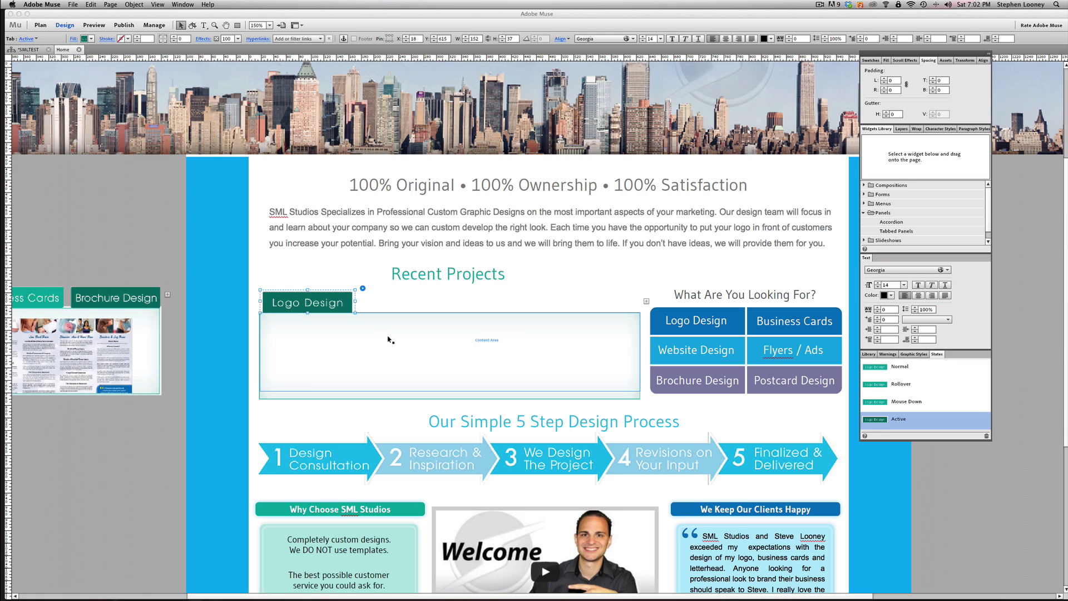
Step: Fill the second tab's Normal state with webdesigntab-normal.png
click(392, 300)
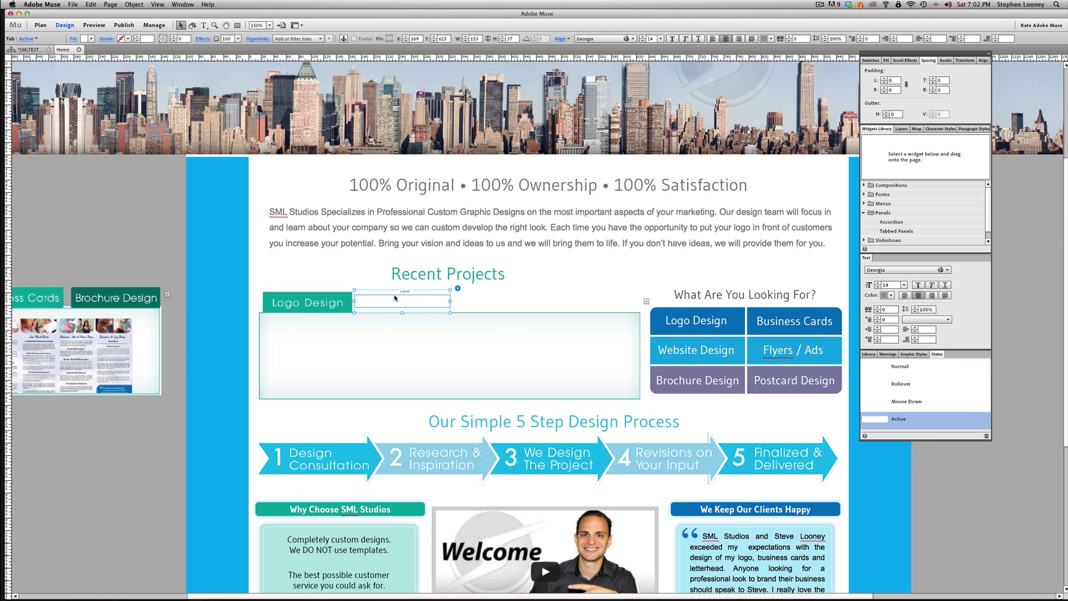
click(914, 367)
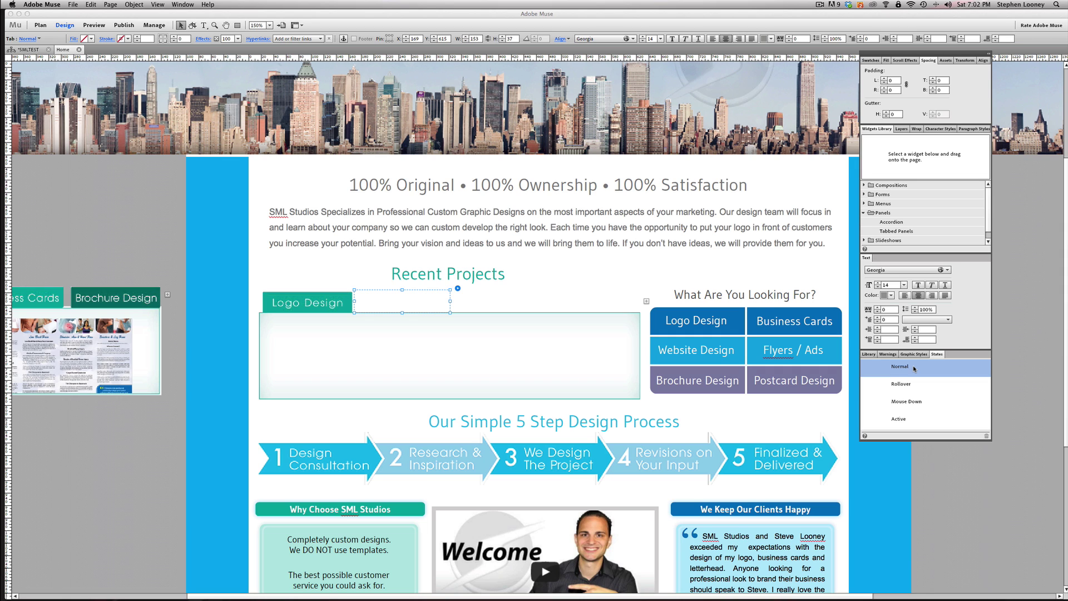
click(72, 39)
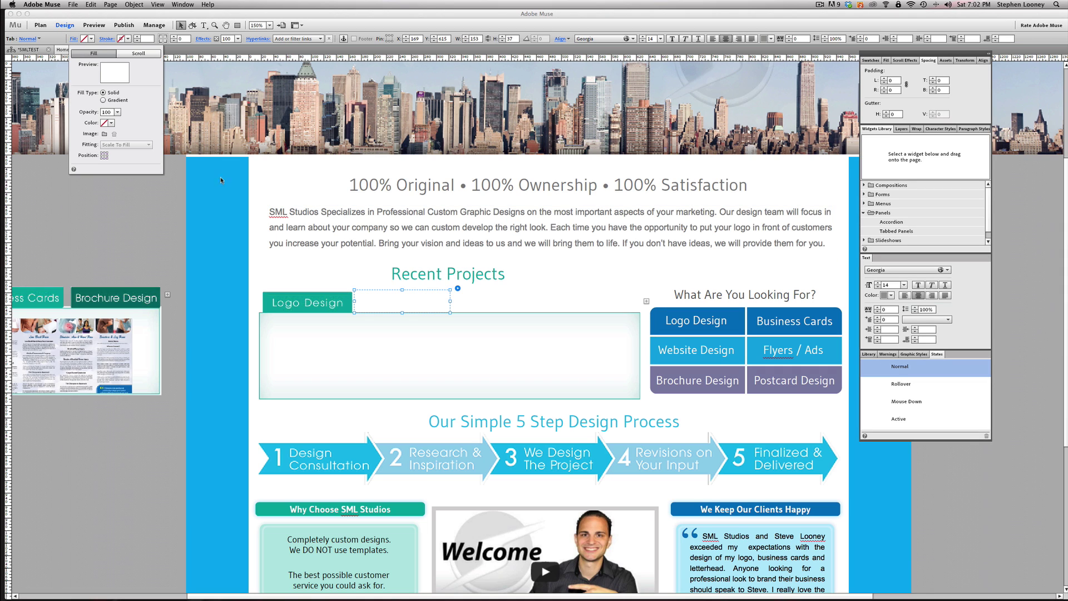
click(103, 134)
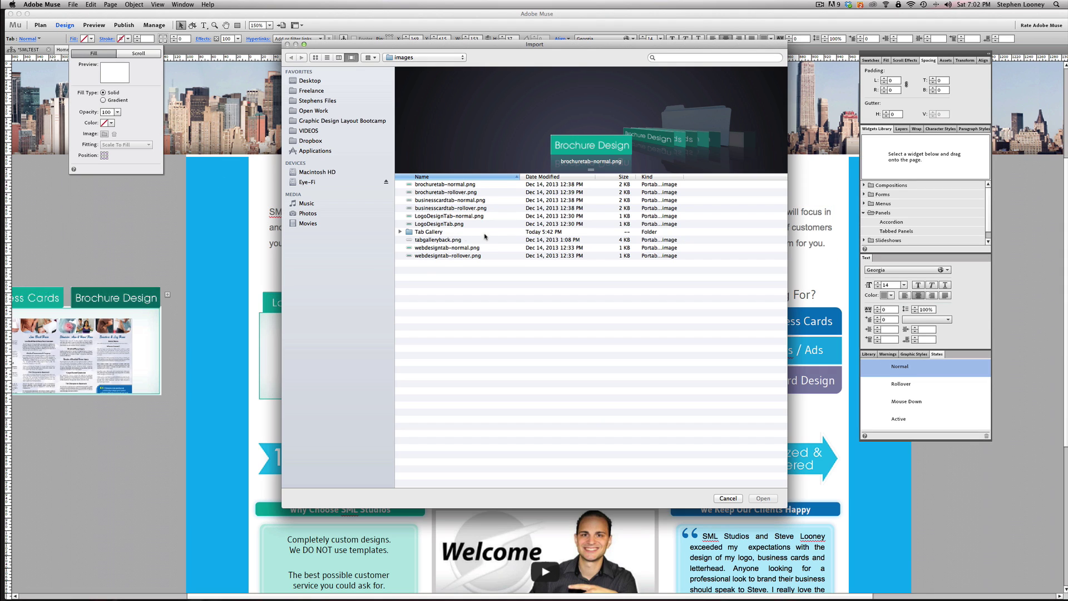
double_click(430, 248)
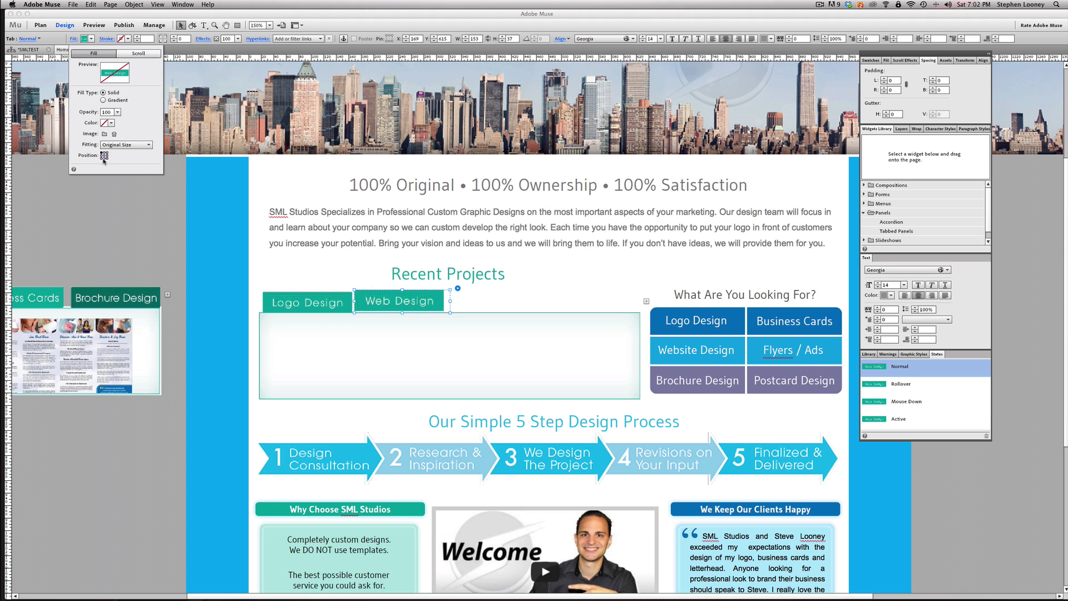
key(Tab)
key(Tab)
Step: Set the second tab's Active state fill to webdesigntab-rollover.png
click(889, 418)
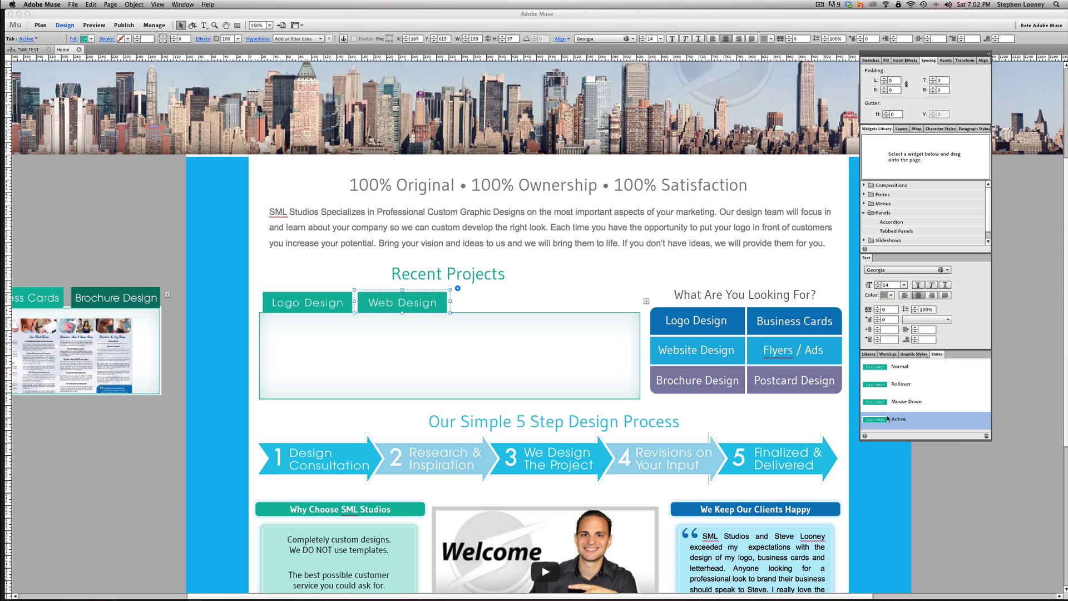
click(73, 38)
click(104, 133)
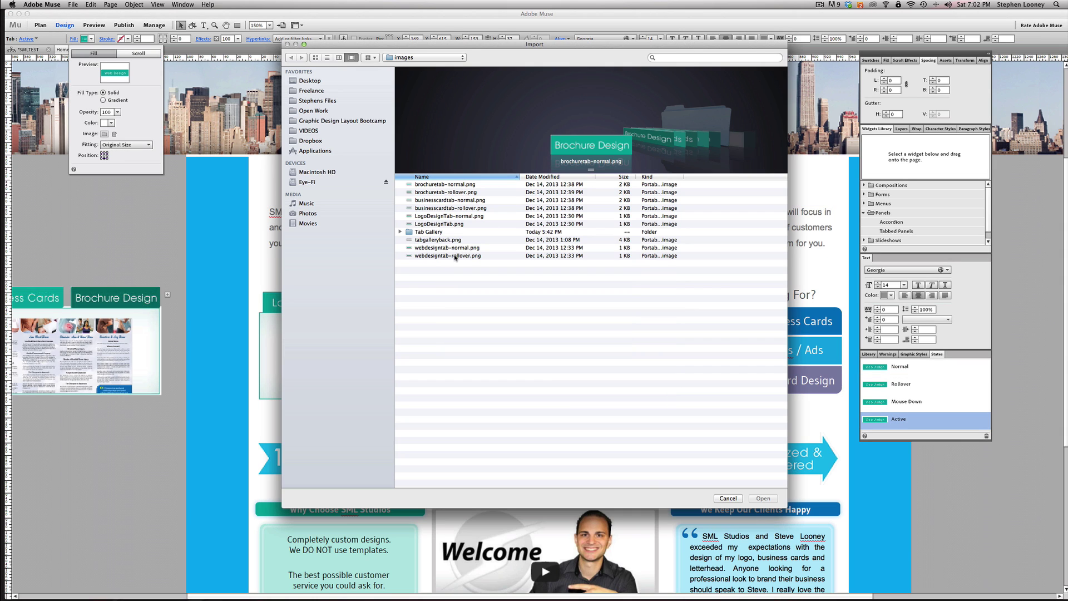
double_click(455, 257)
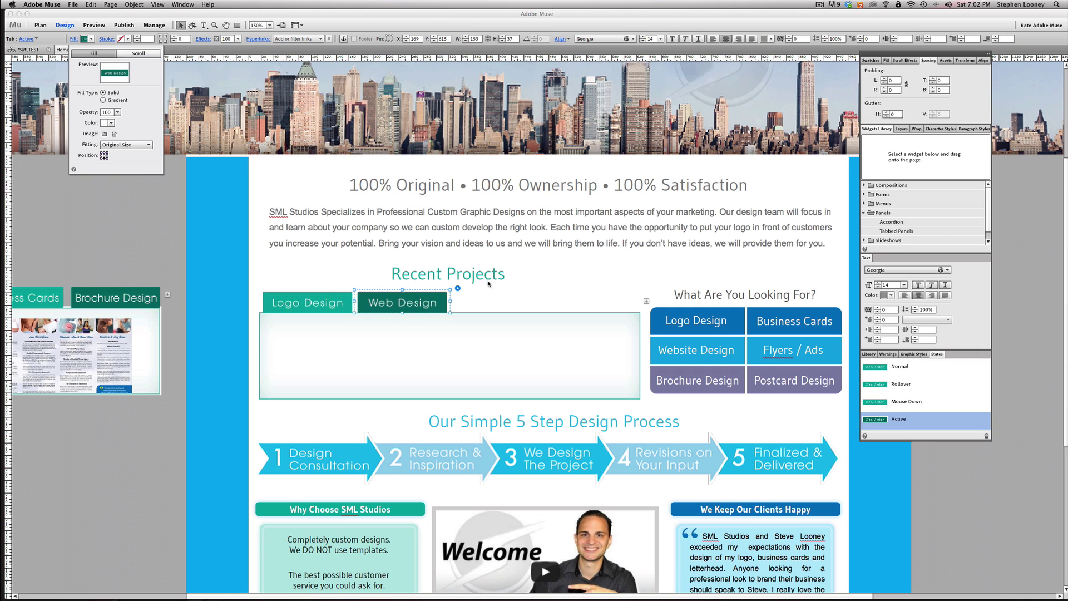
Step: Nudge the Logo Design tab's left edge outward and widen the tabbed panel so all four tabs fit
click(592, 302)
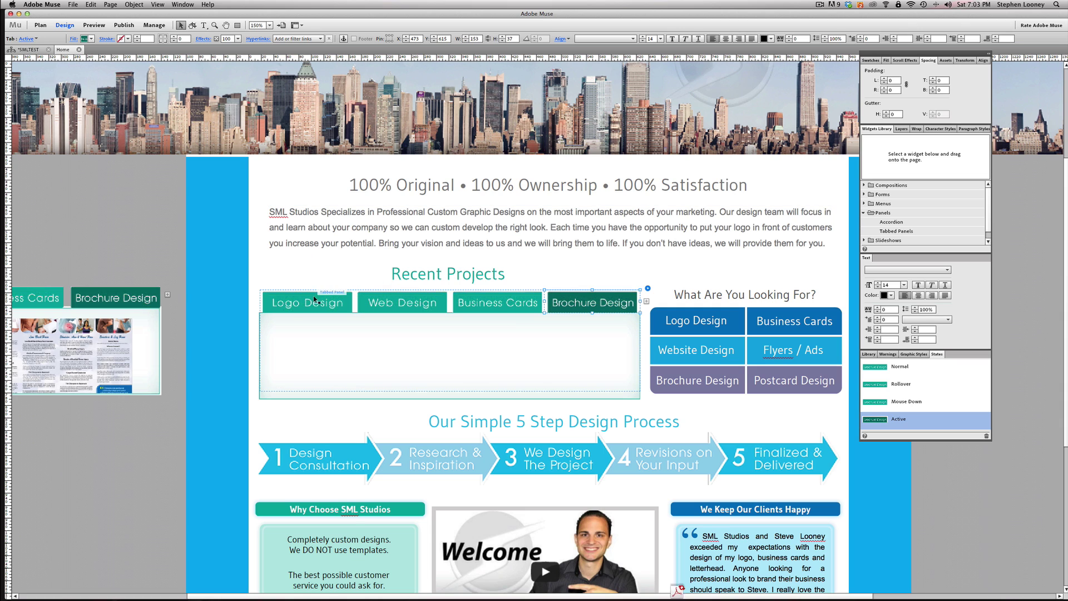
click(272, 303)
drag(259, 301, 255, 303)
click(634, 307)
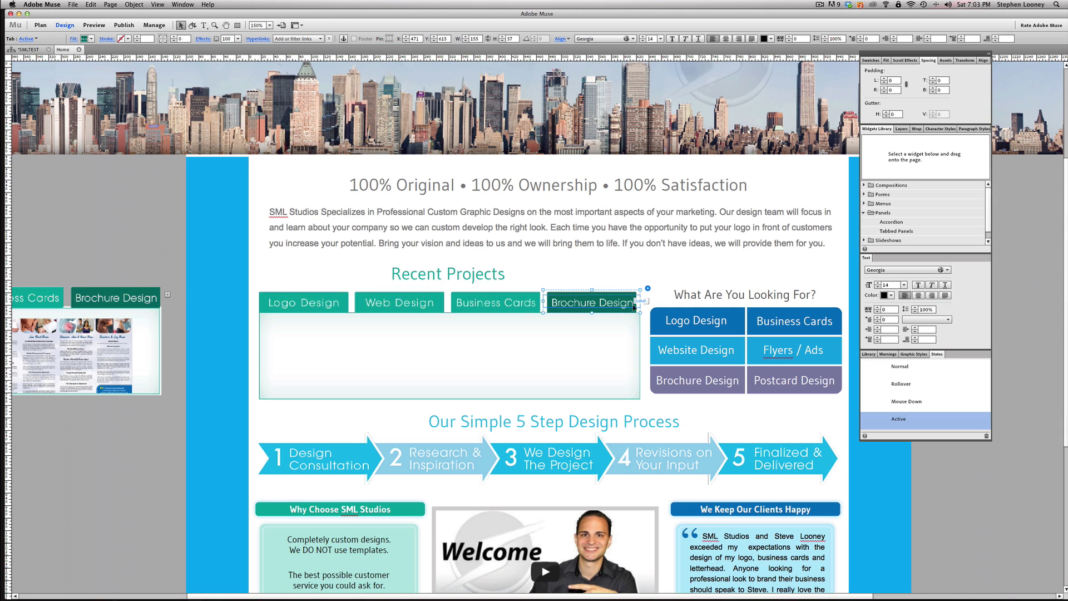
drag(639, 301, 646, 302)
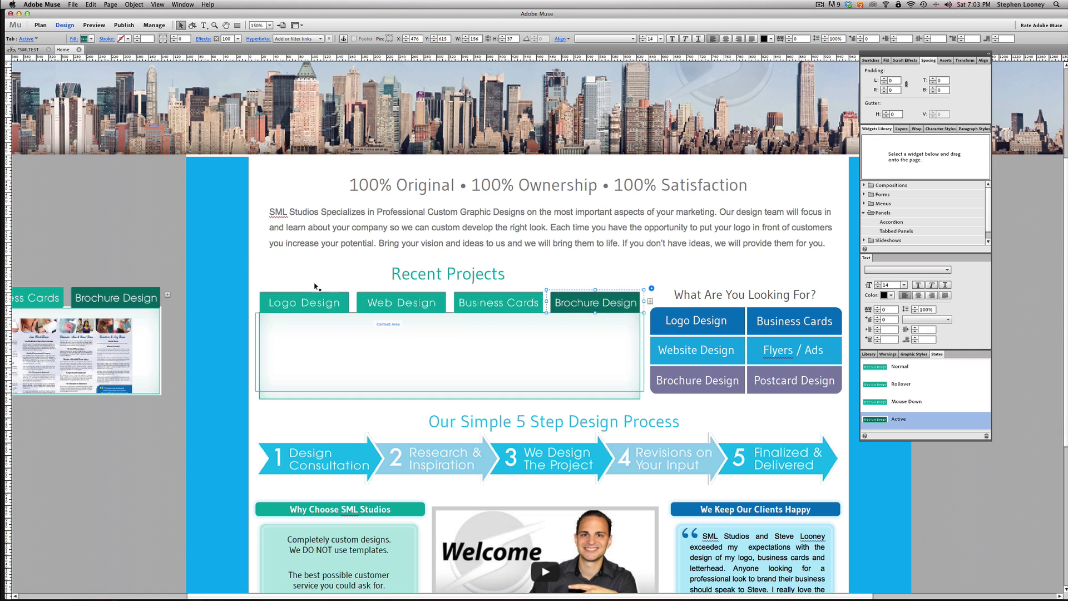
Step: Check the Logo Design, Web Design, Business Cards and Brochure Design tabs, then preview the page in the browser
click(154, 274)
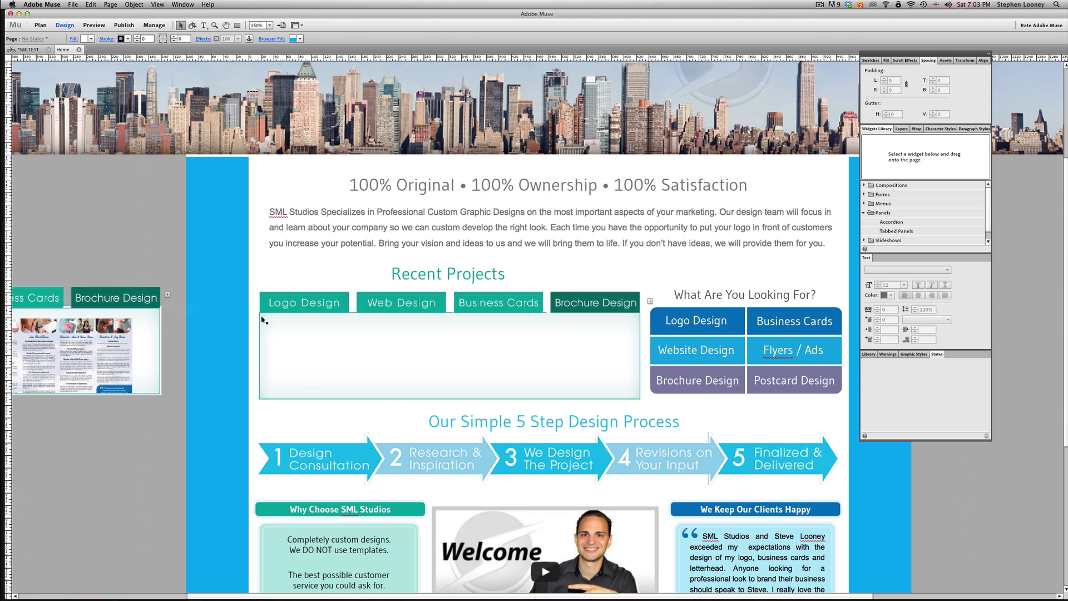
click(289, 302)
click(289, 302)
click(401, 308)
click(499, 309)
click(569, 311)
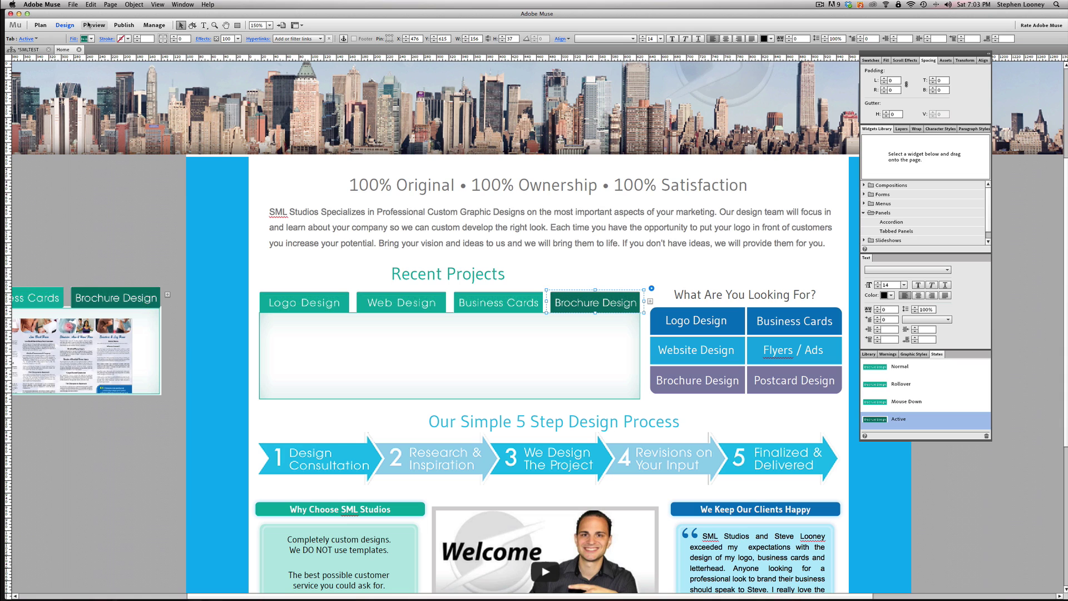
click(73, 4)
click(103, 159)
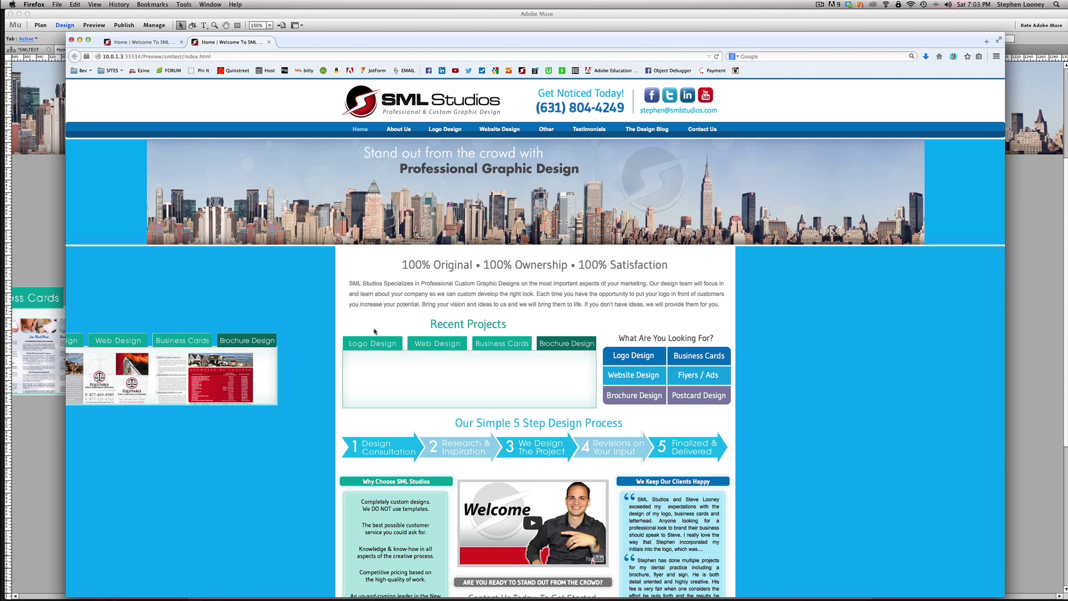
Step: In Firefox, switch between the Logo Design, Web Design, Business Cards and Brochure Design tabs, then return to Muse
click(373, 347)
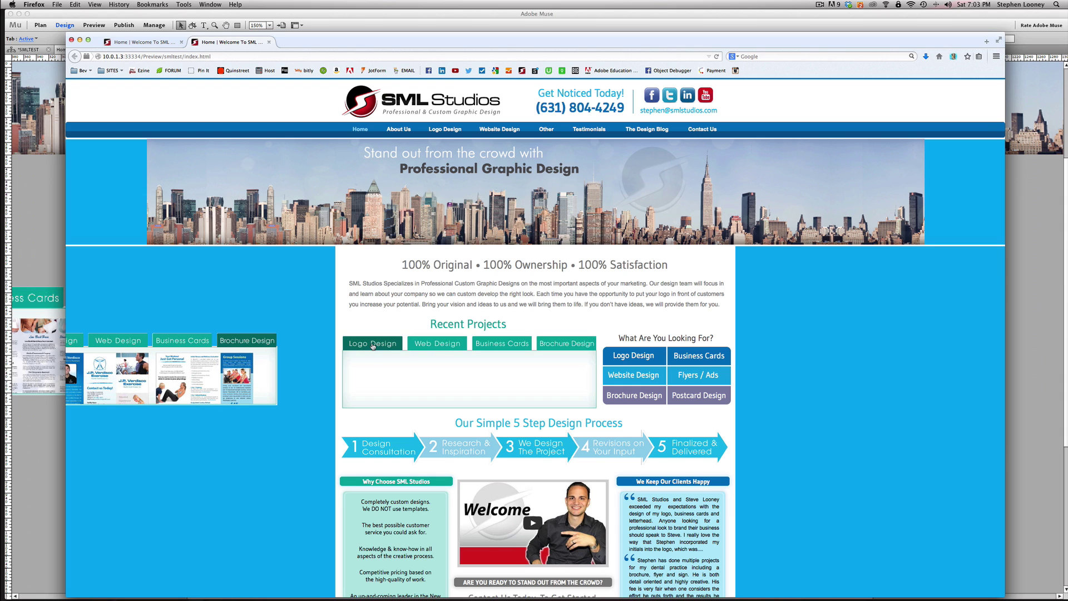
click(422, 347)
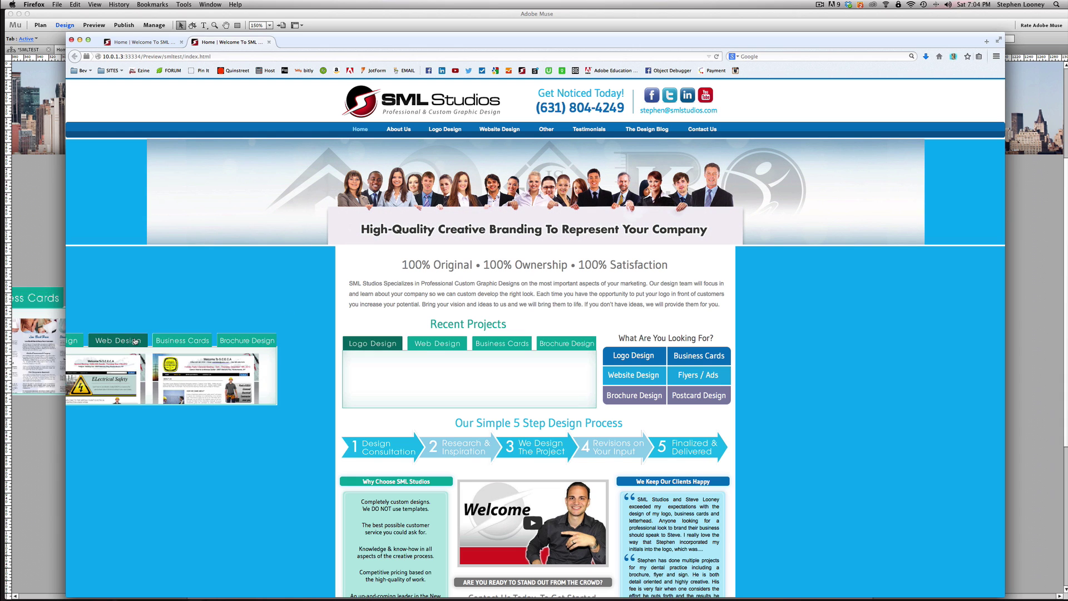
click(178, 341)
click(246, 340)
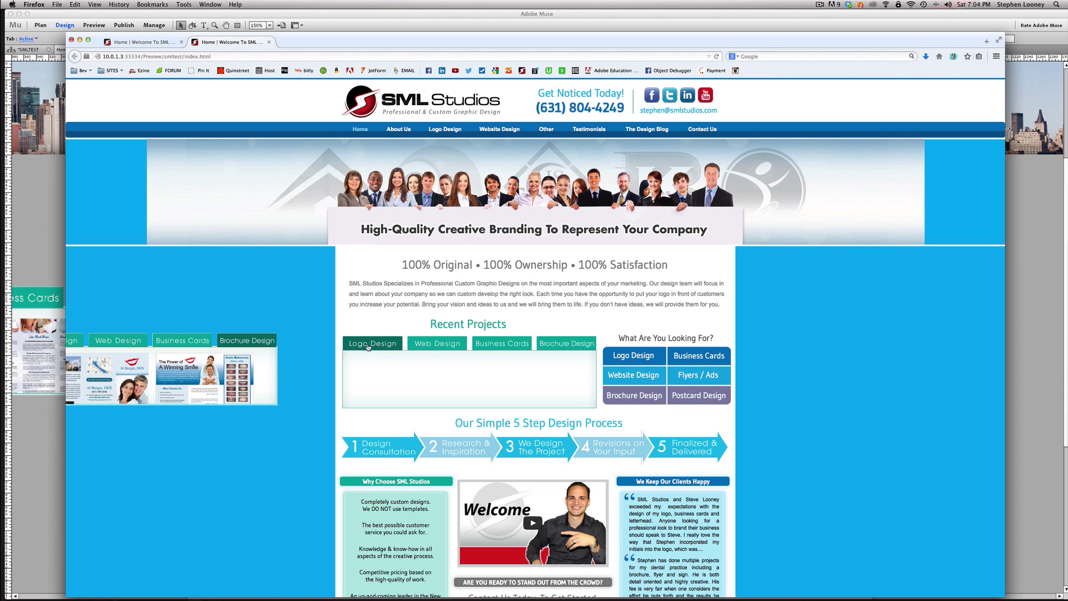
click(437, 346)
click(508, 345)
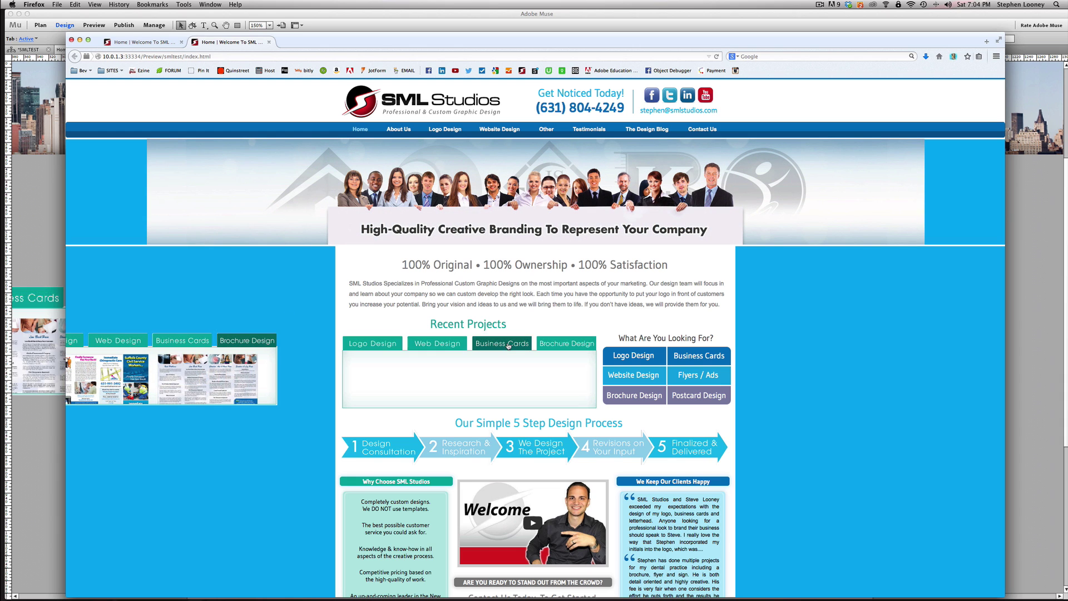
click(571, 344)
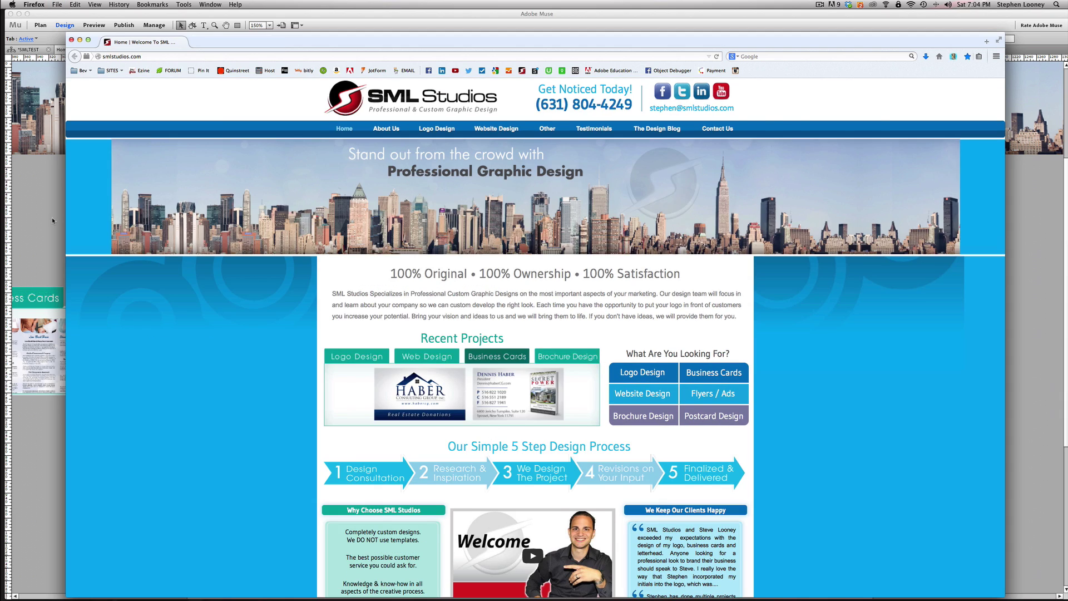
click(52, 217)
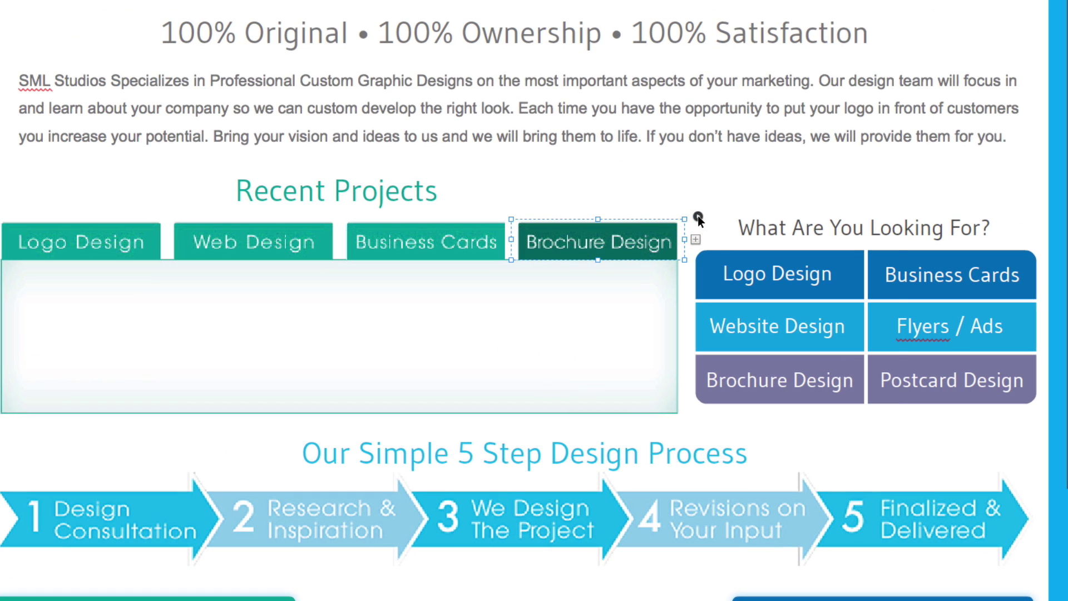
Step: Set the tabbed panel's Event option to On Rollover
click(698, 217)
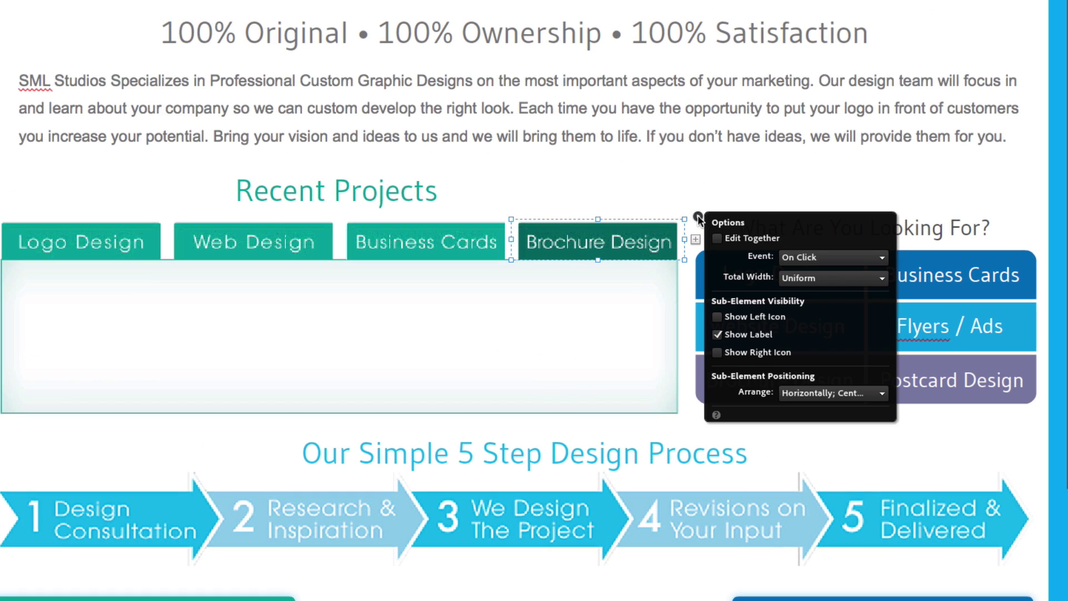
click(827, 258)
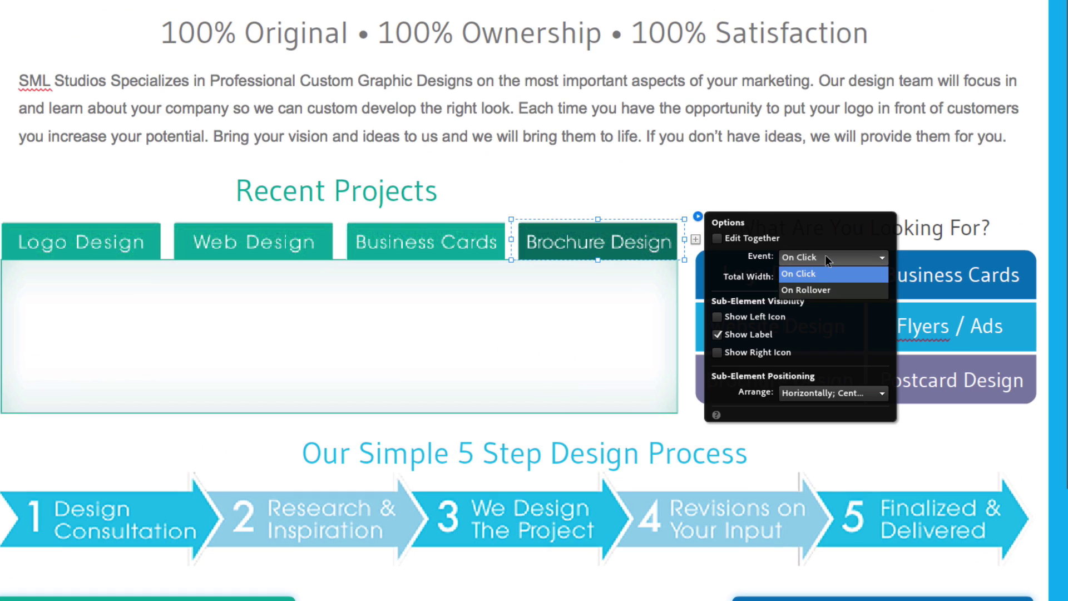
click(823, 289)
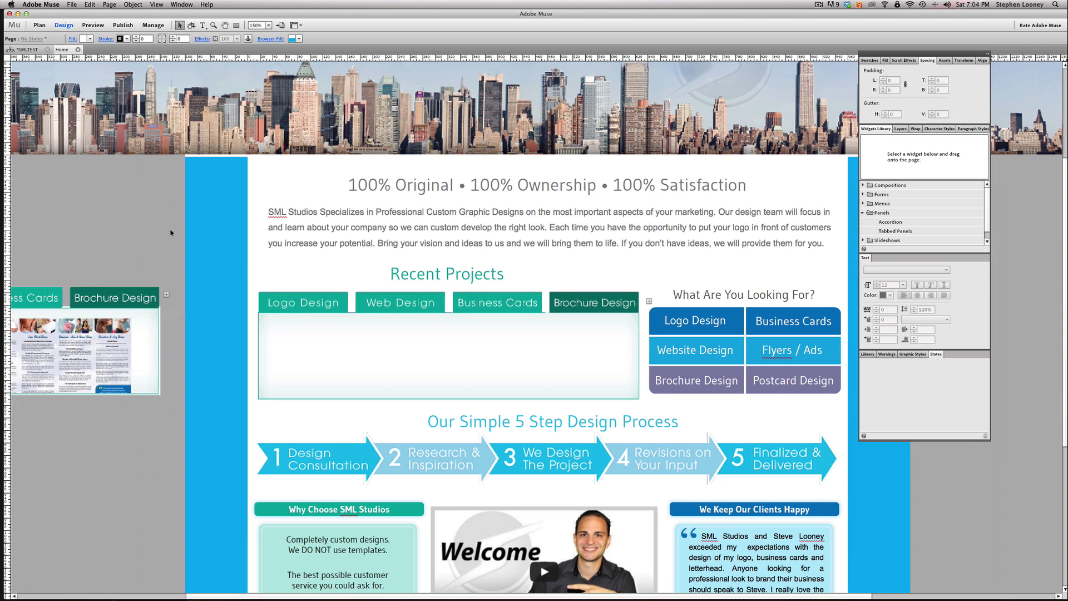
Step: Drag the Logo Design content area's bottom edge down so it measures 621 by 137
click(308, 304)
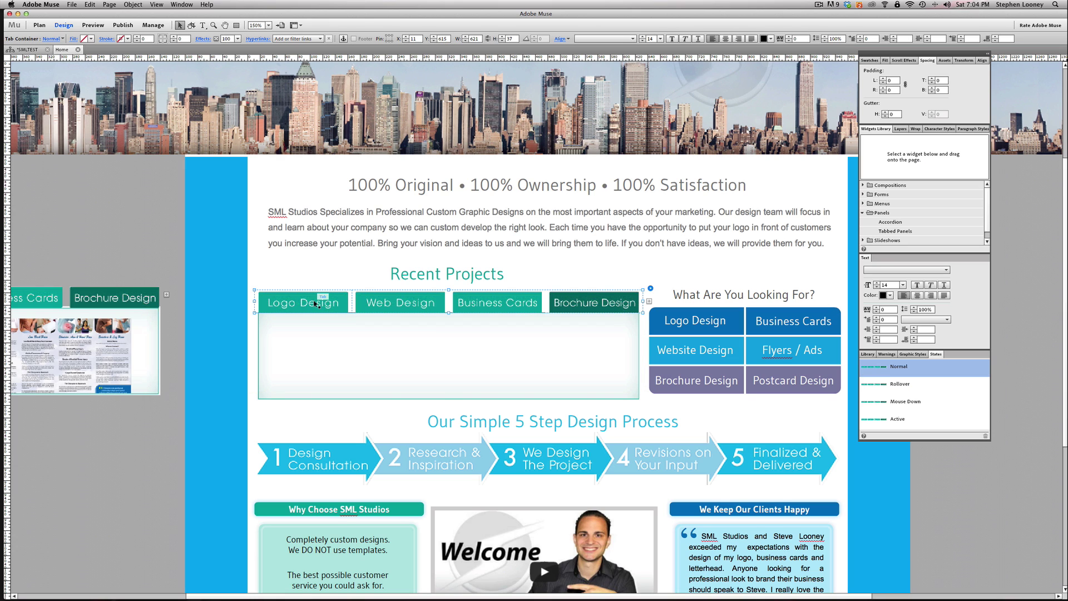
click(314, 304)
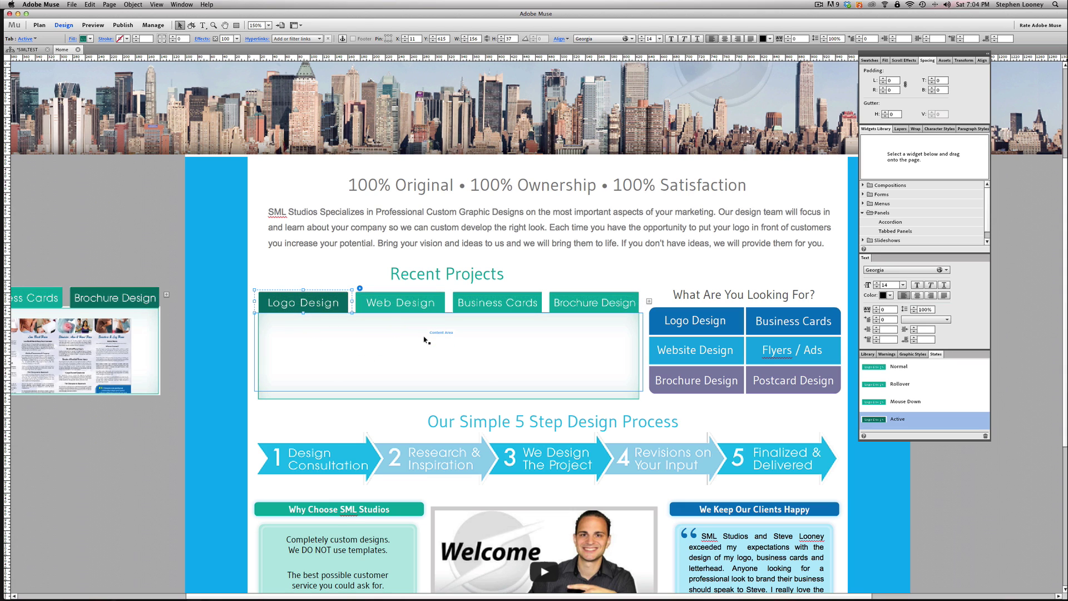
click(439, 346)
drag(449, 390, 449, 397)
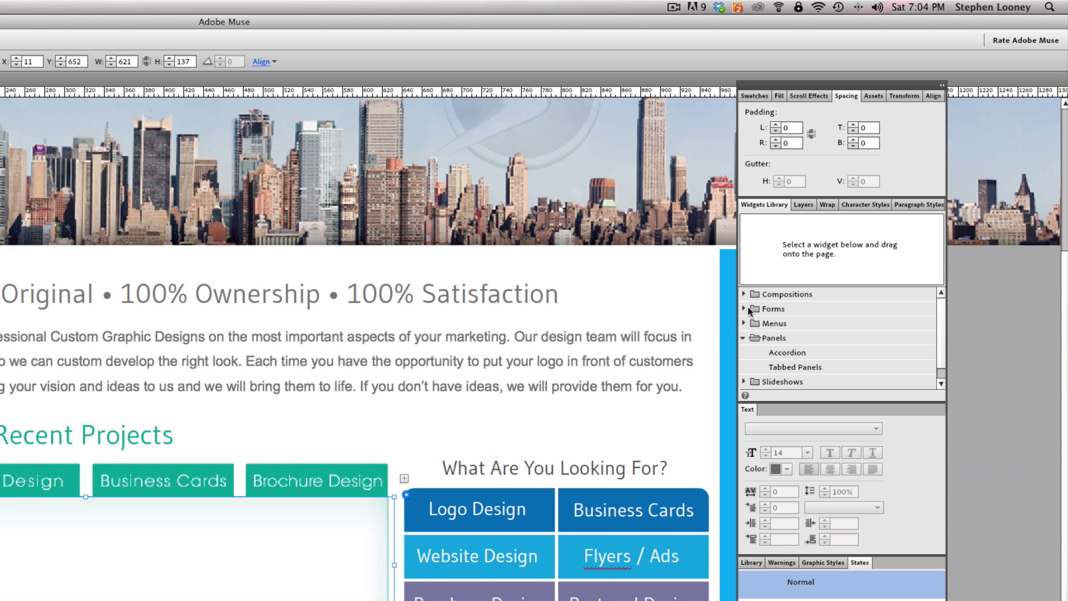
Step: Drag a Blank slideshow from the Slideshows widgets onto the Logo Design tab's content area
click(744, 338)
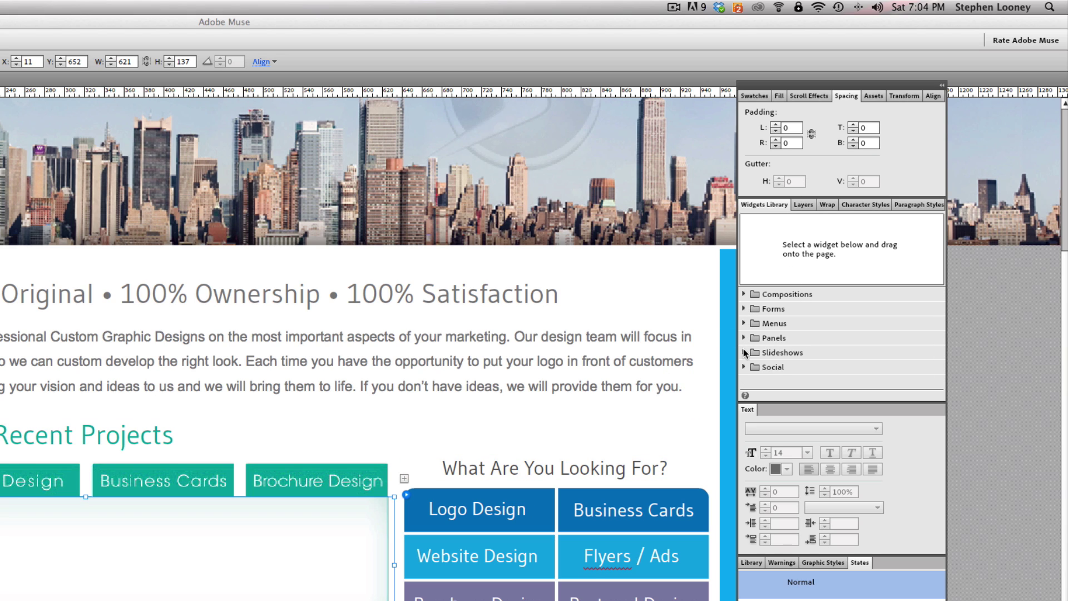
click(743, 353)
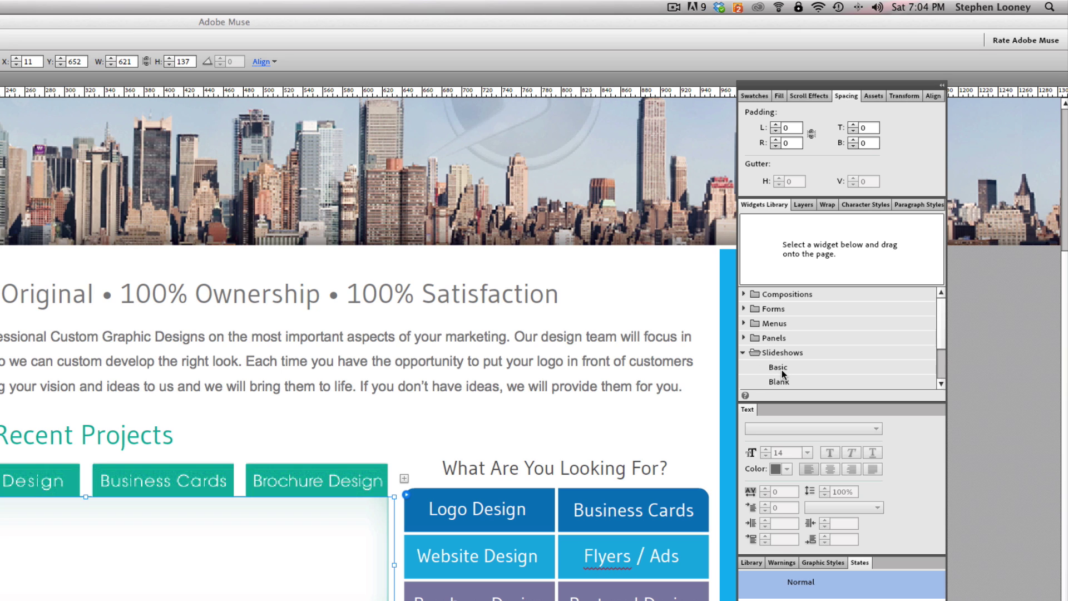
drag(779, 382, 0, 600)
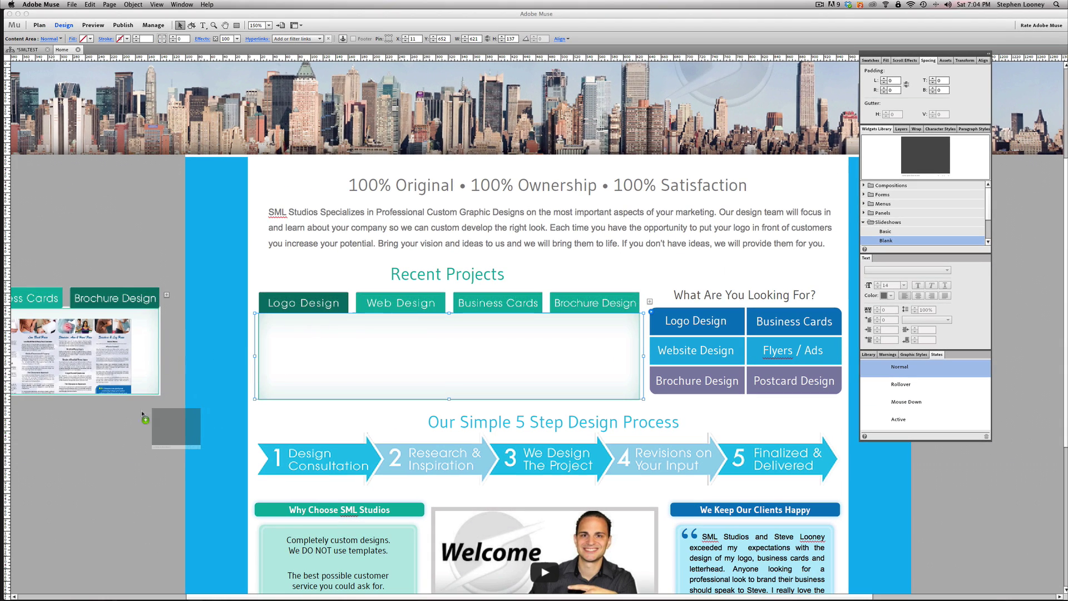
drag(142, 415, 47, 423)
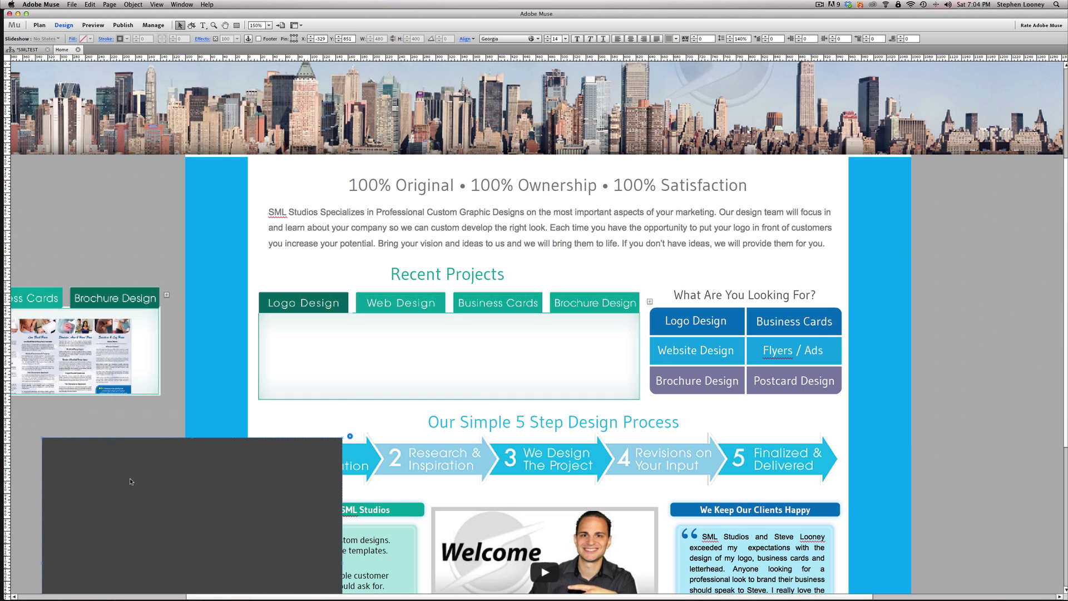
drag(122, 456, 357, 389)
Step: Resize the slideshow's Hero Image to roughly 600 by 127 so it fits the content area
click(372, 393)
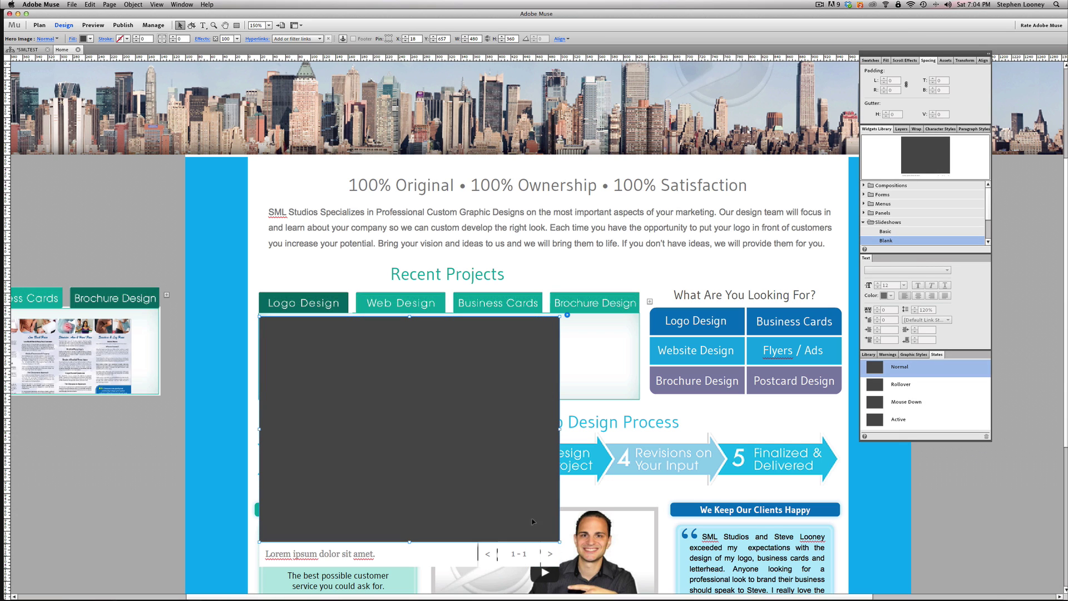
drag(560, 542, 636, 395)
click(260, 358)
click(267, 358)
key(Tab)
key(Tab)
drag(259, 356, 266, 356)
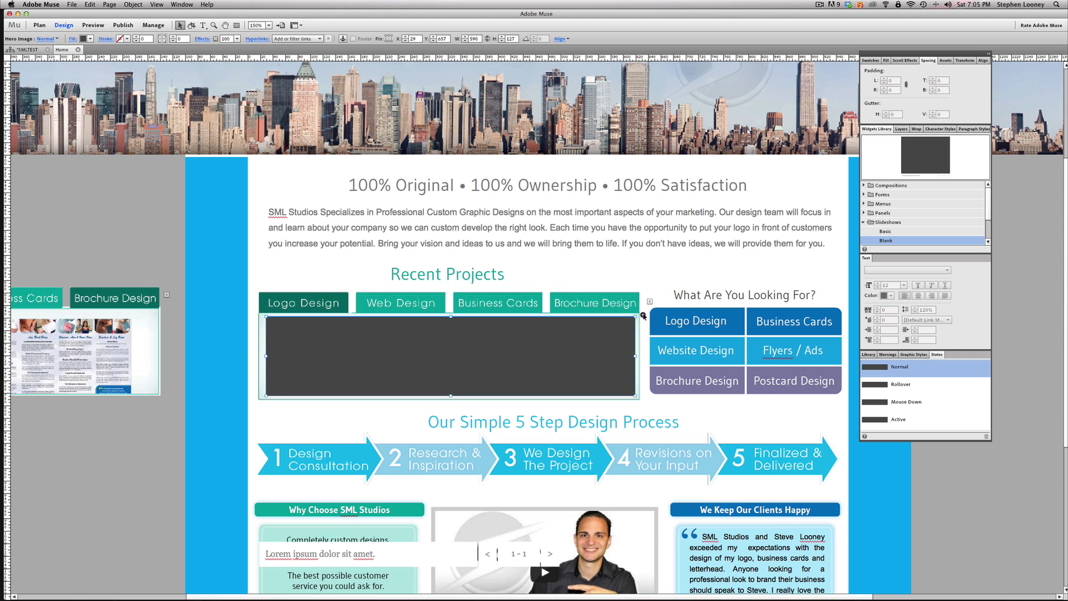
Step: In Slideshow Options, turn off Prev, Next, Counter and Captions and turn on Thumbnails
click(643, 315)
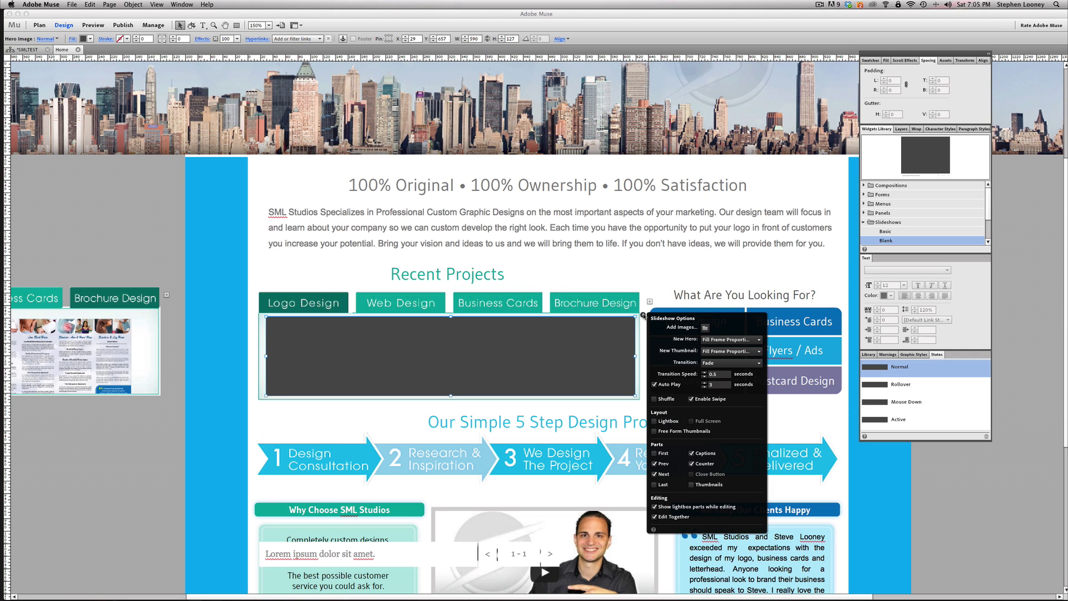
click(654, 463)
click(654, 474)
click(692, 463)
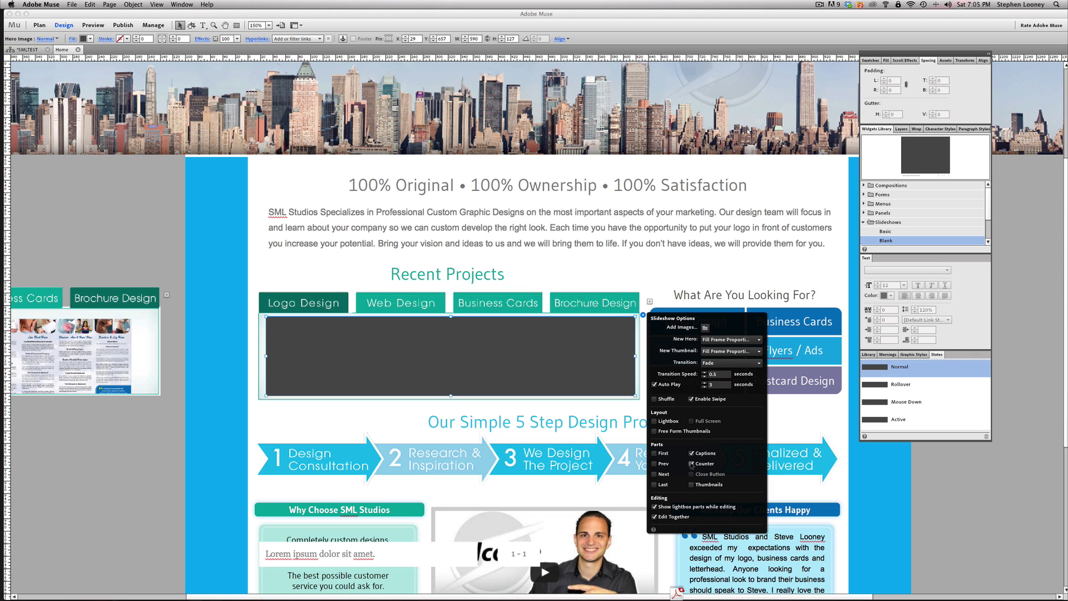
click(692, 453)
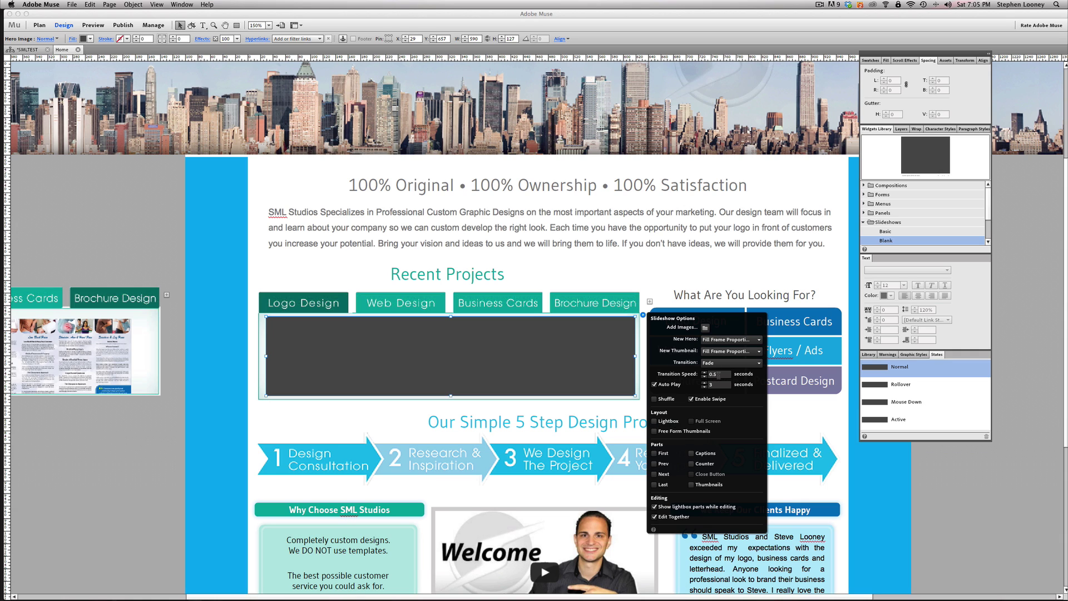
click(691, 484)
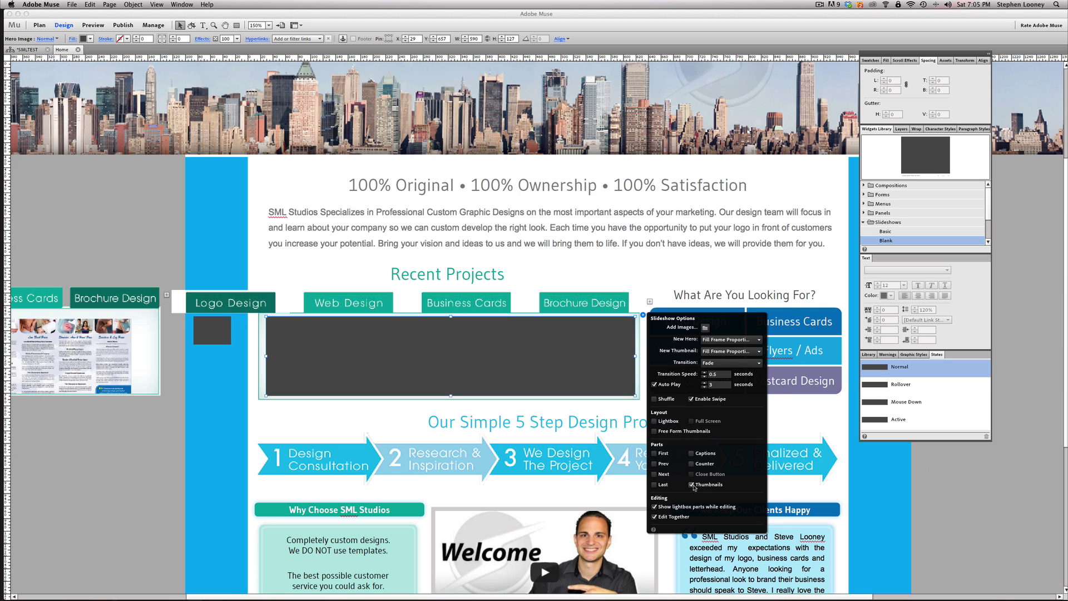
click(660, 274)
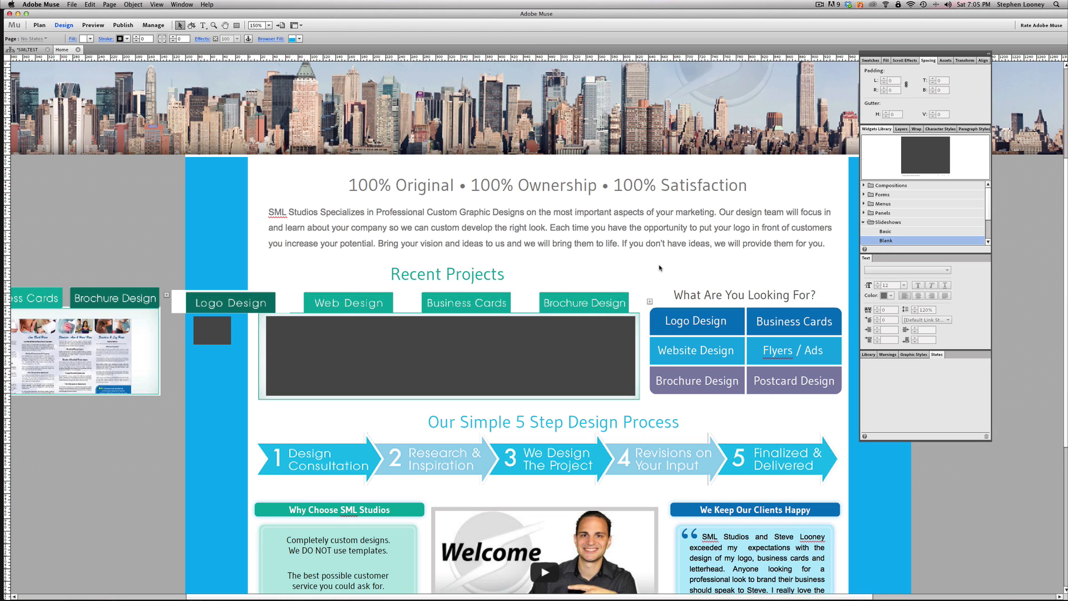
Step: Drag the blank slideshow off the Recent Projects panel to the lower left
click(617, 301)
drag(607, 342, 272, 419)
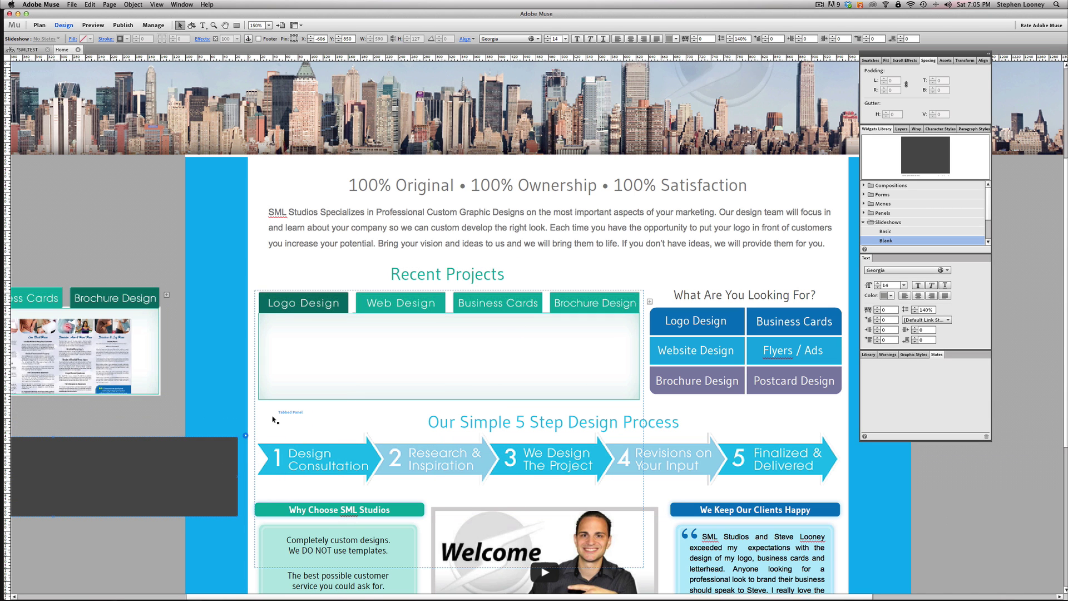
drag(212, 487, 404, 418)
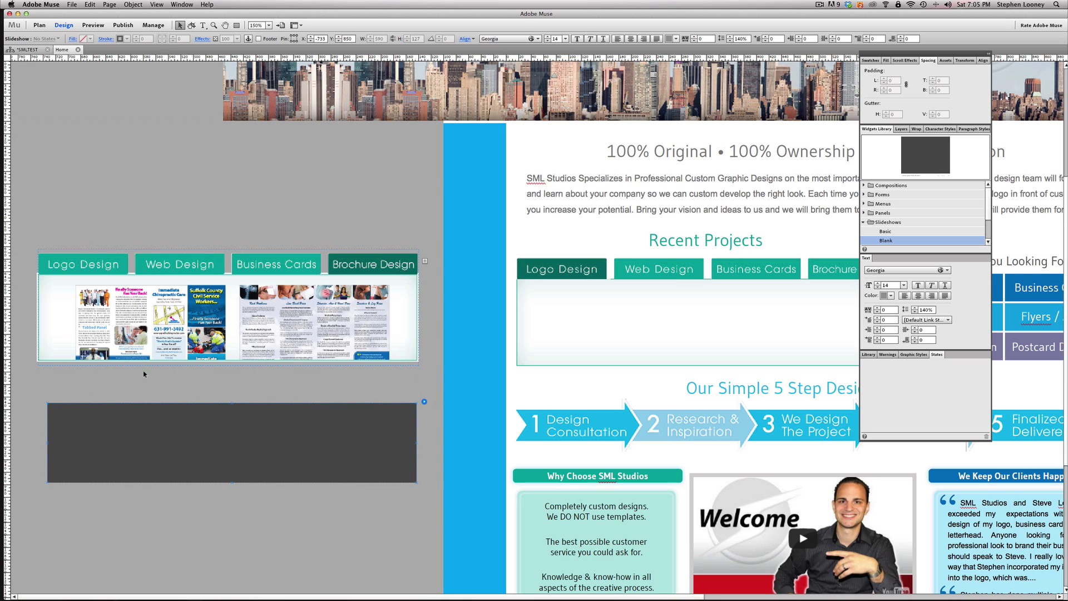
Step: Add logo1.png through logo4.png from Tab Gallery > Logo Design to the slideshow
click(425, 402)
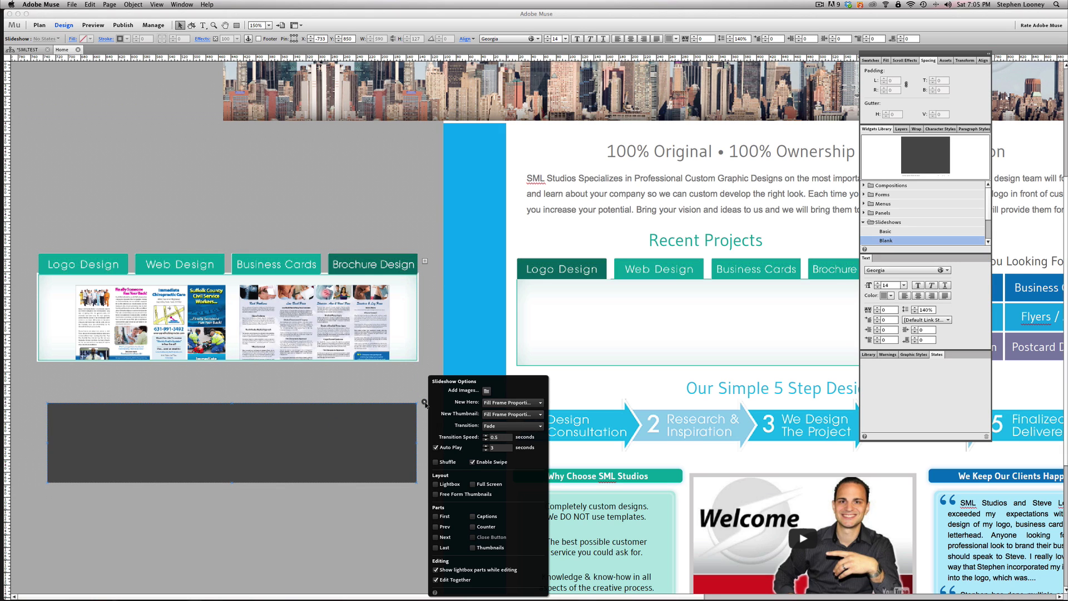
click(486, 390)
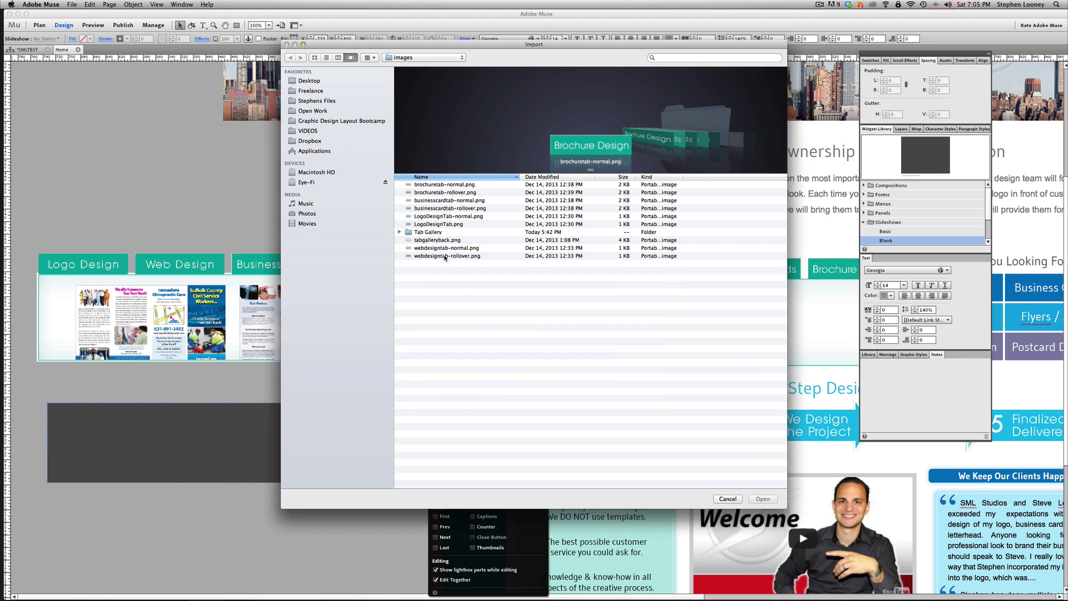
double_click(432, 233)
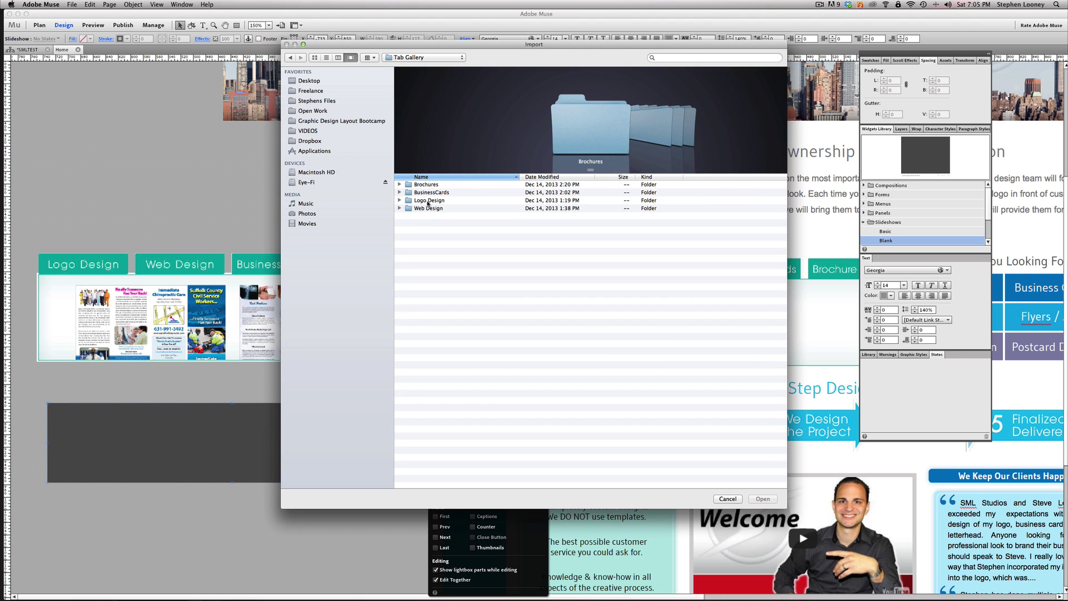
double_click(428, 201)
key(Down)
key(Down)
key(Down)
key(Down)
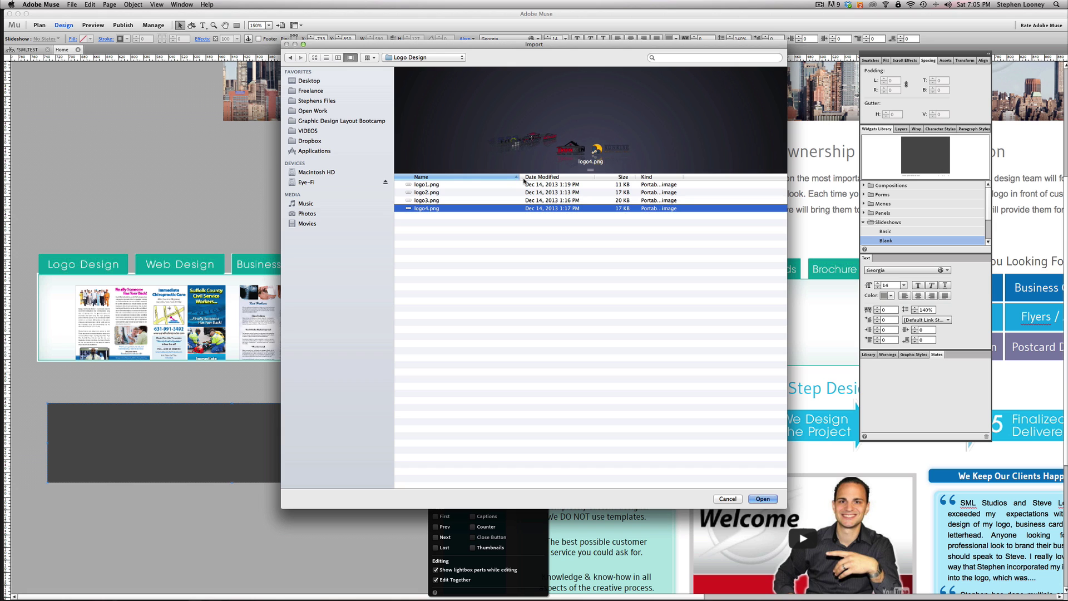
drag(592, 173, 590, 349)
click(437, 363)
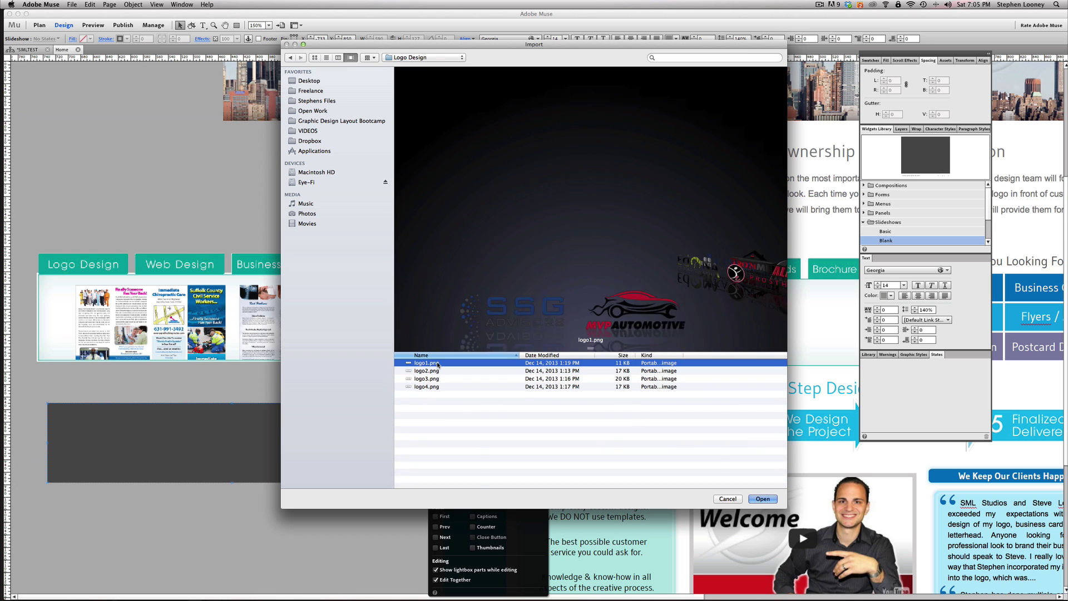
key(Down)
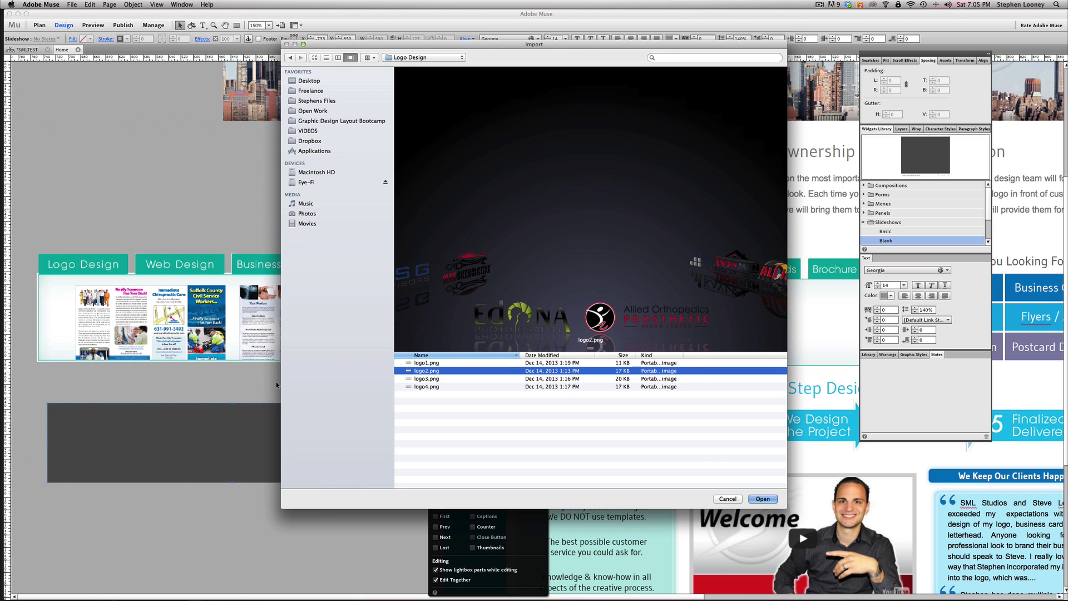
key(Down)
key(Down)
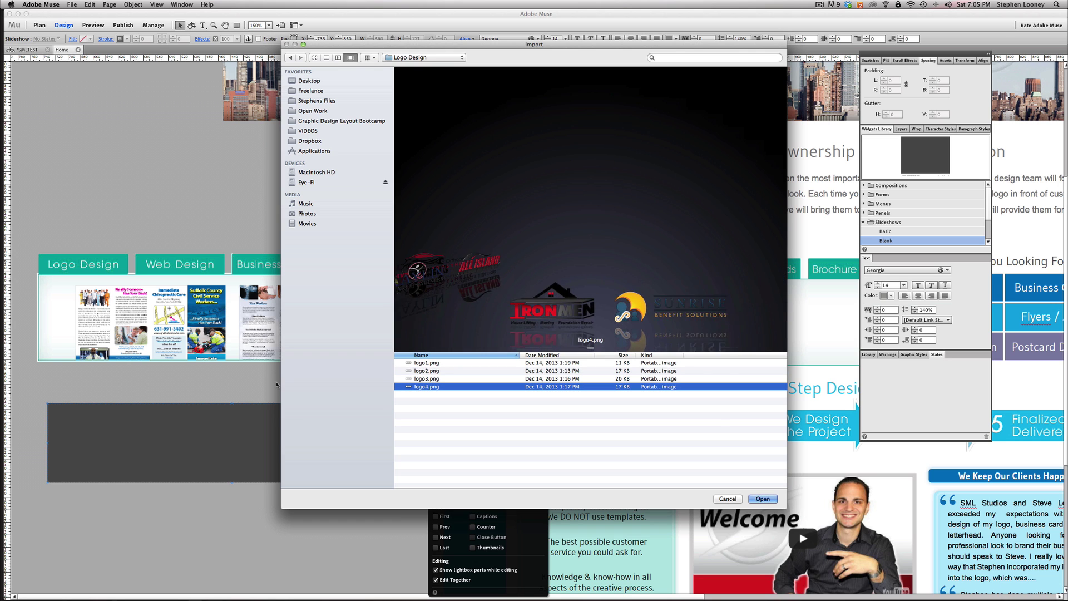
shift+click(436, 364)
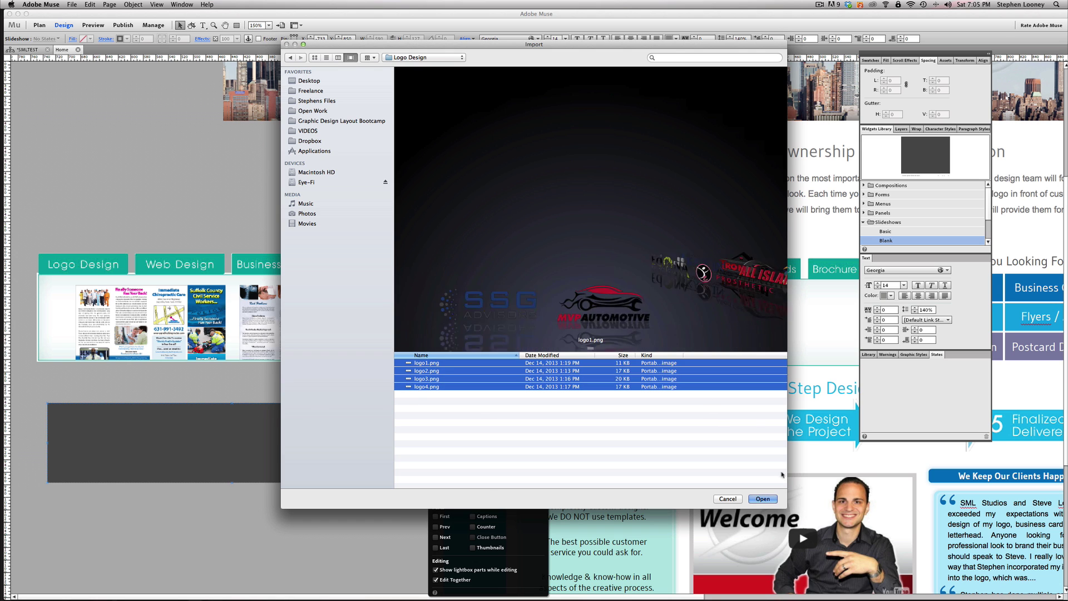
click(760, 498)
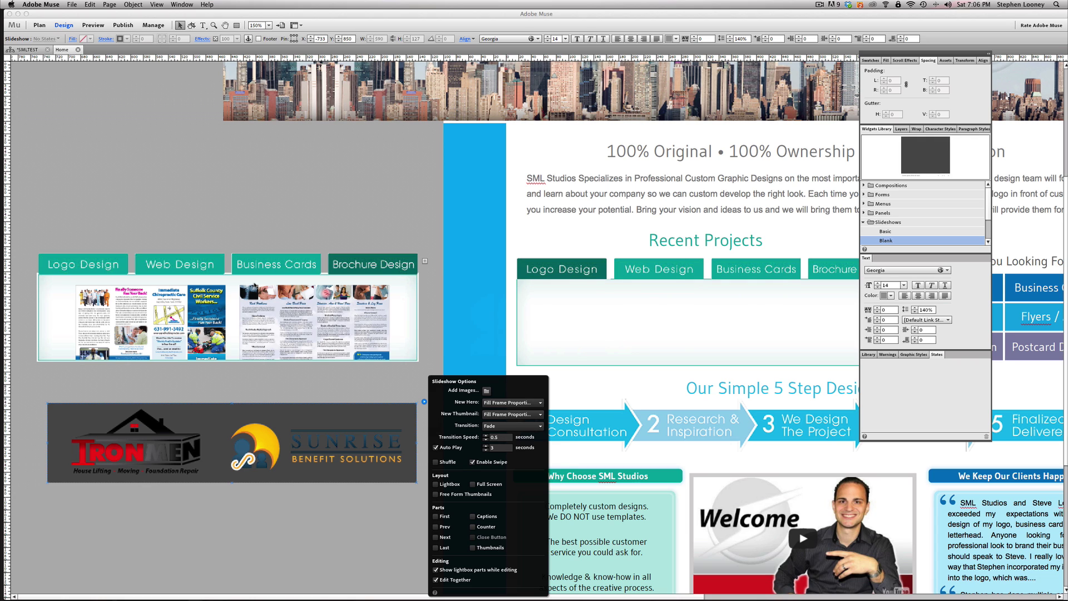
Step: Set the slideshow Hero Image's fill to None to remove its dark background
click(264, 401)
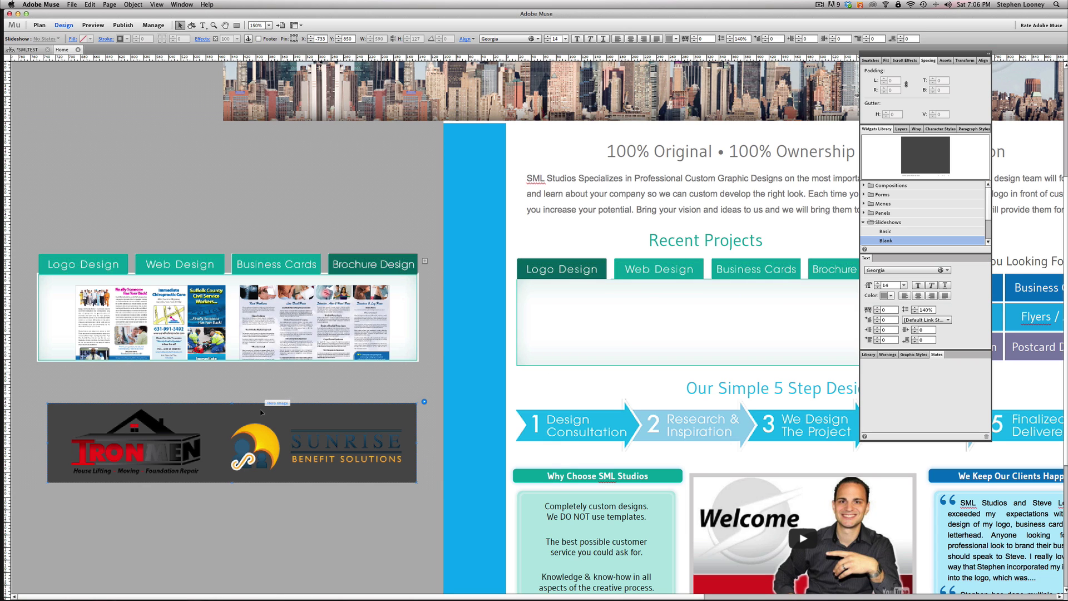
click(277, 406)
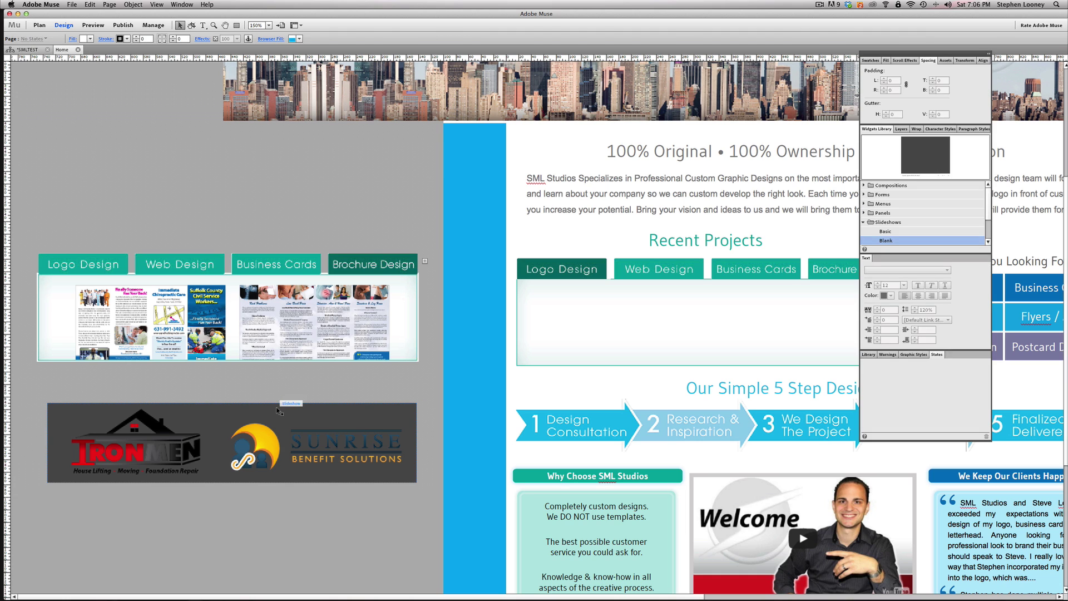
click(90, 39)
click(89, 64)
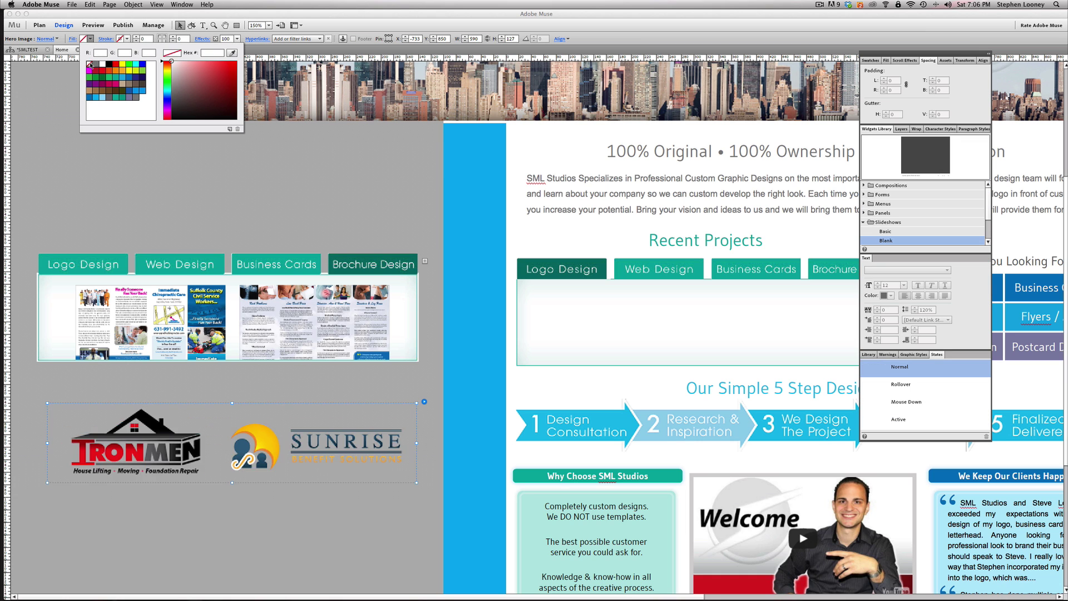
Step: Move the logo slideshow into the Recent Projects panel, dismissing the iCloud account warning
drag(348, 443, 605, 341)
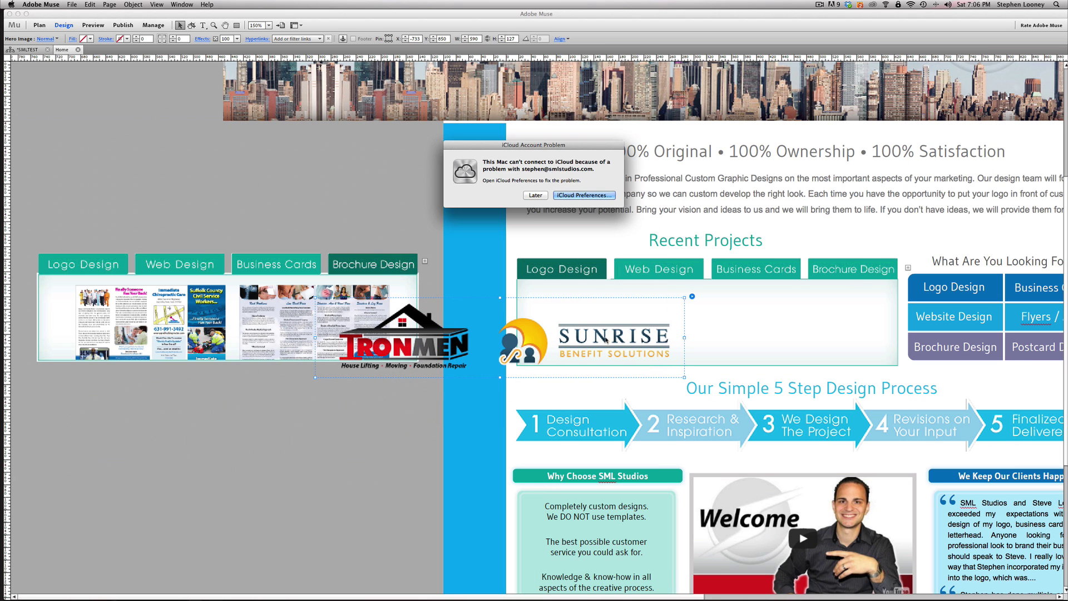
key(Escape)
drag(523, 328, 711, 315)
mouse_move(720, 319)
mouse_down()
mouse_move(653, 321)
mouse_move(734, 313)
mouse_up()
key(Escape)
click(510, 267)
scroll(703, 336, right, 10)
scroll(702, 336, down, 1)
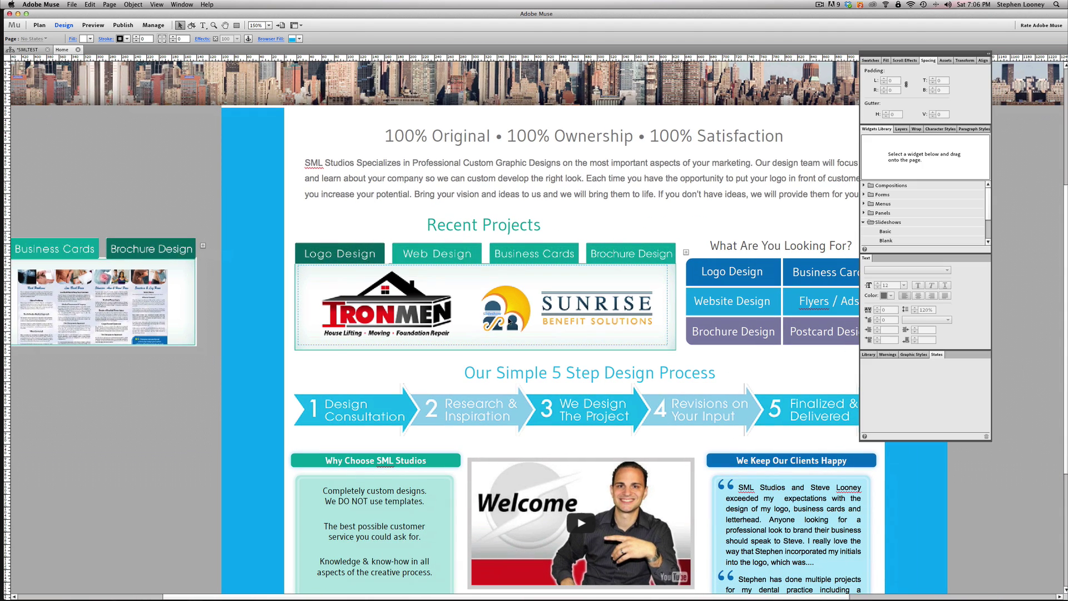
Step: Shorten the hero image from the top and shrink the tabbed panel to 174 px tall
click(540, 308)
click(539, 309)
drag(483, 265, 388, 294)
click(388, 293)
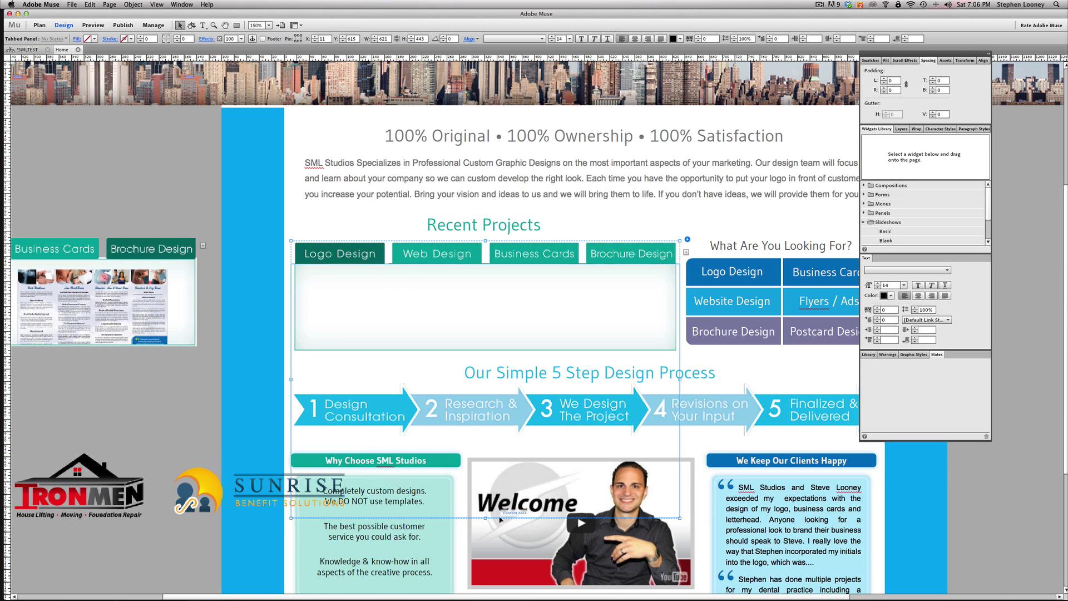
drag(485, 517, 485, 352)
Step: Drag the logo slideshow into the Logo Design content area and nudge it into place
drag(93, 477, 368, 305)
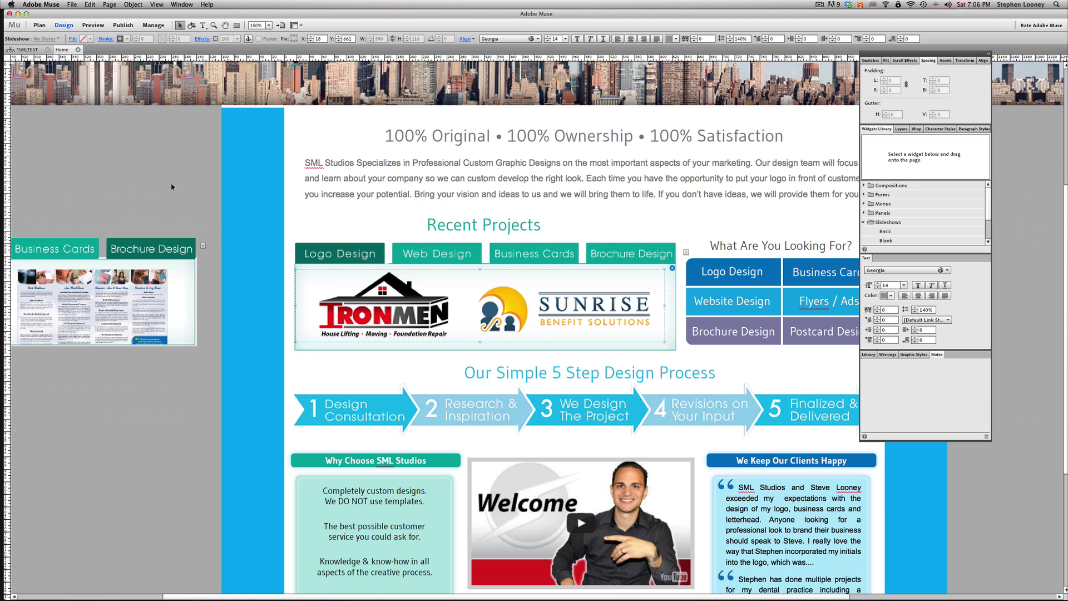
click(612, 320)
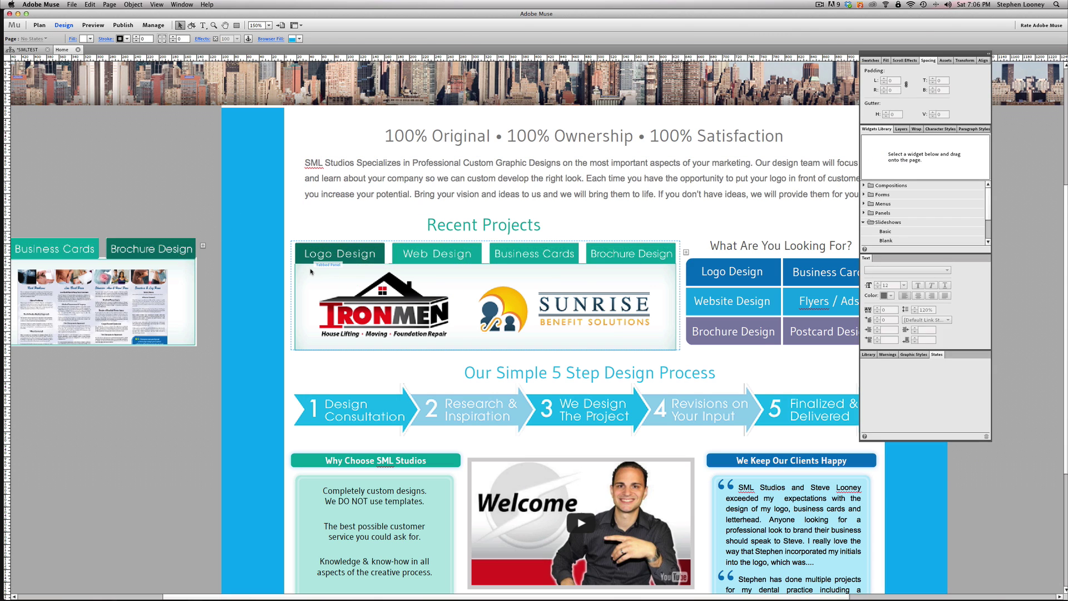
click(312, 272)
click(312, 272)
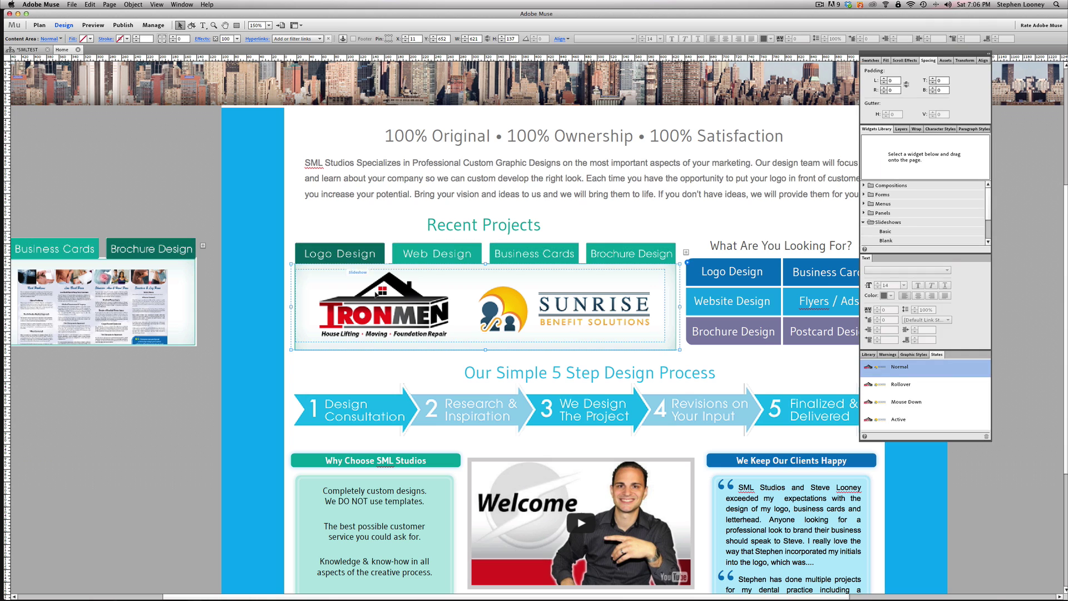
drag(437, 306, 445, 303)
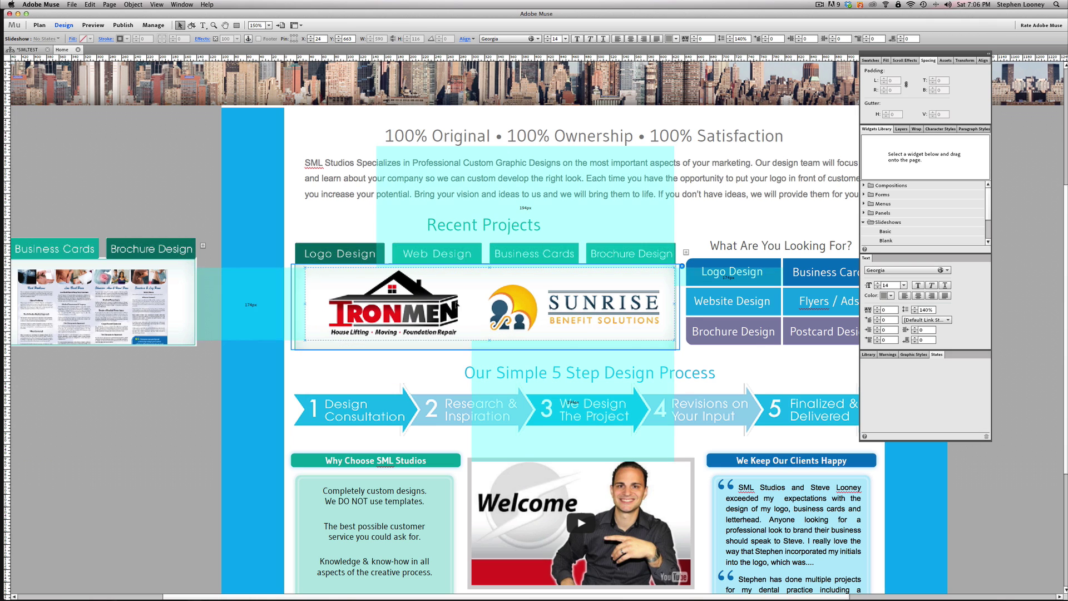
click(677, 266)
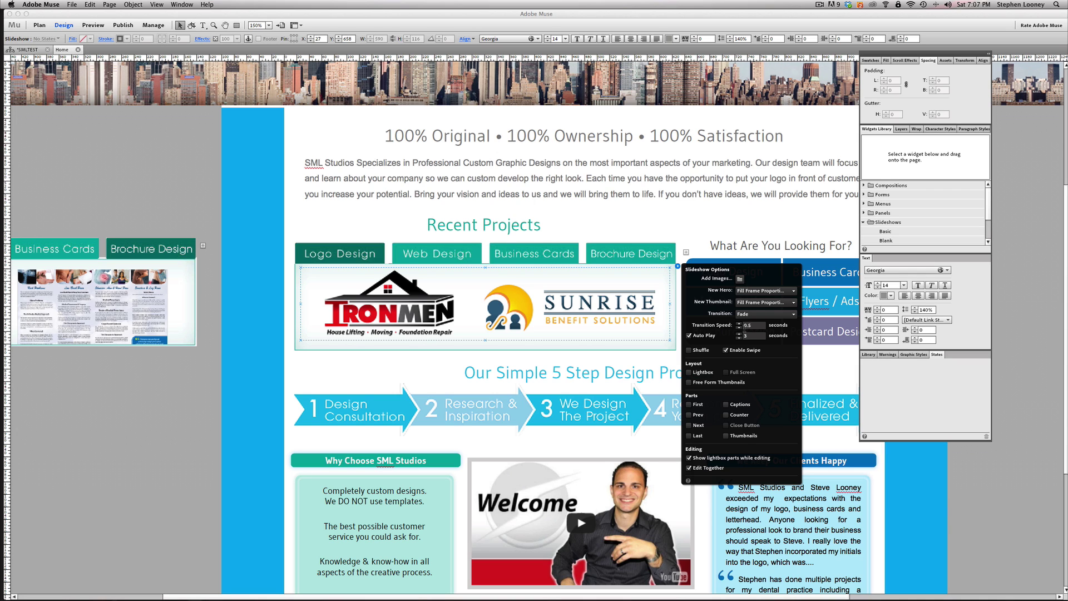
key(Tab)
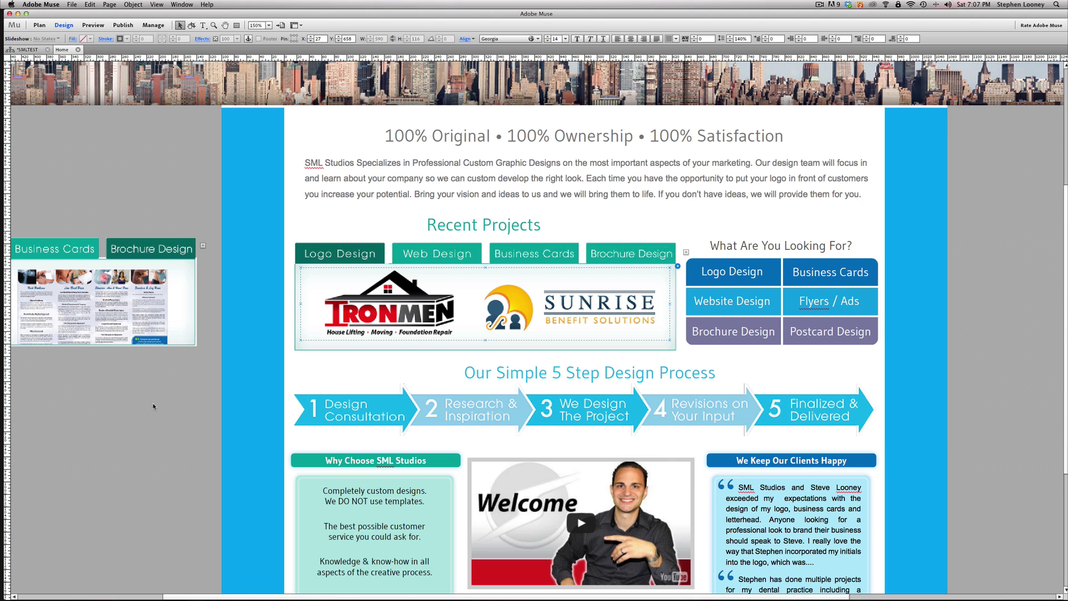
key(Tab)
key(Escape)
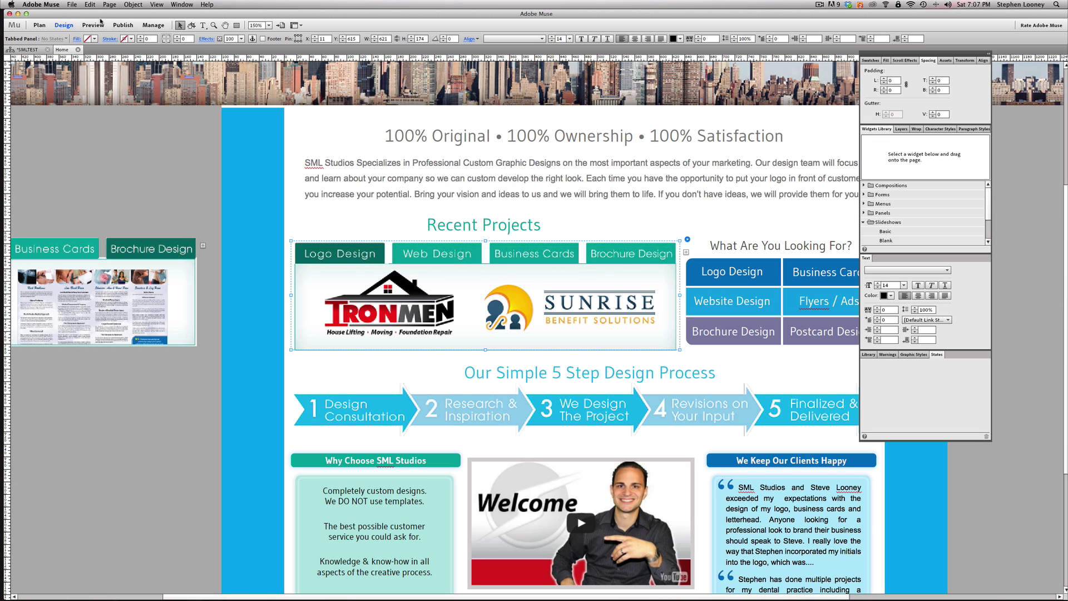
Step: Preview the updated homepage with its logo slideshow via File > Preview Page in Browser
click(72, 5)
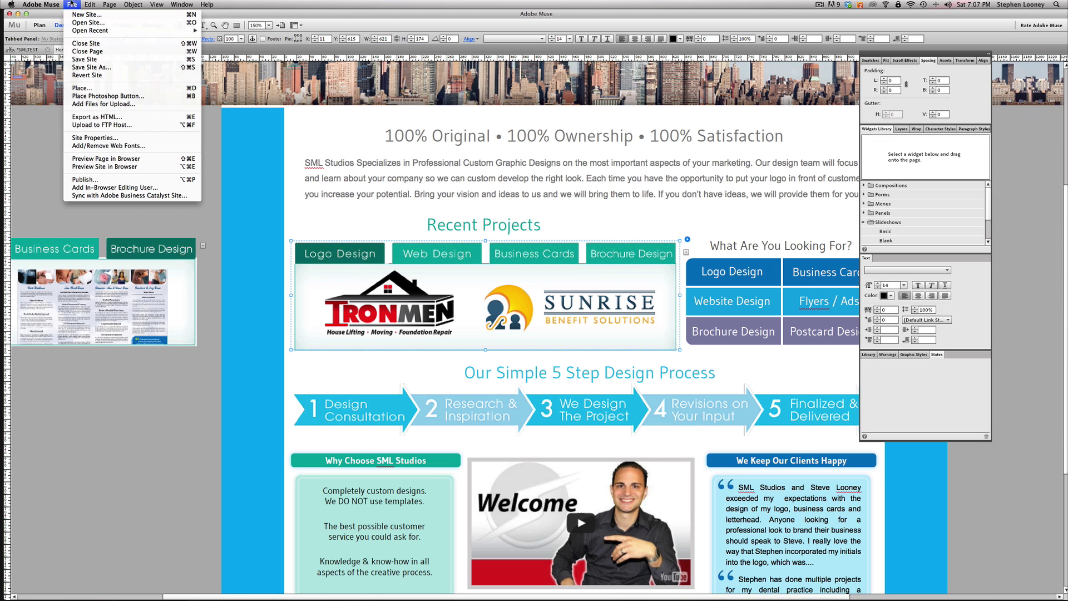
click(97, 159)
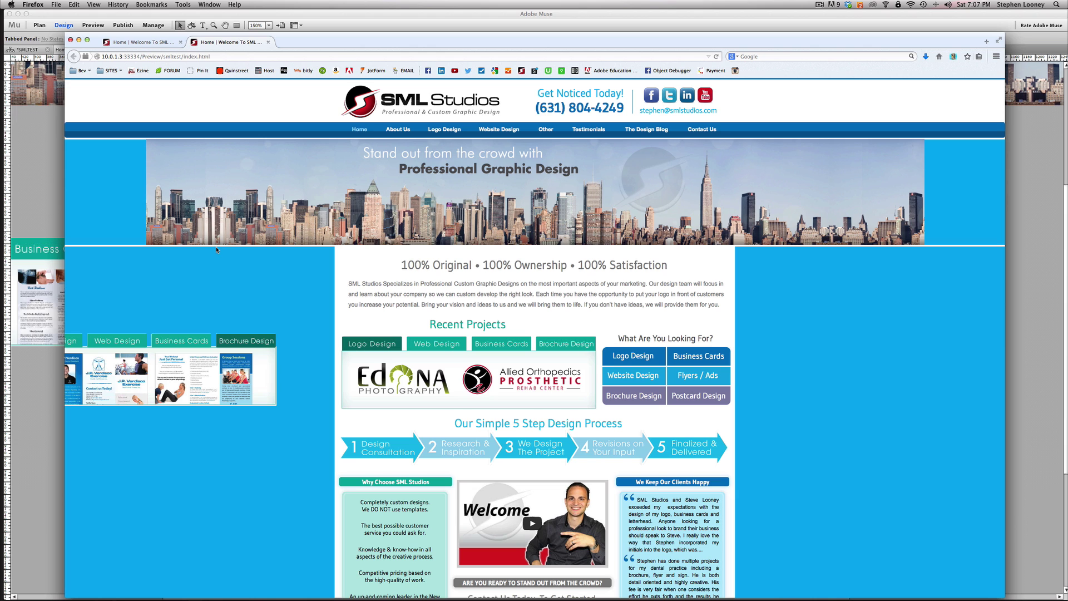
click(446, 346)
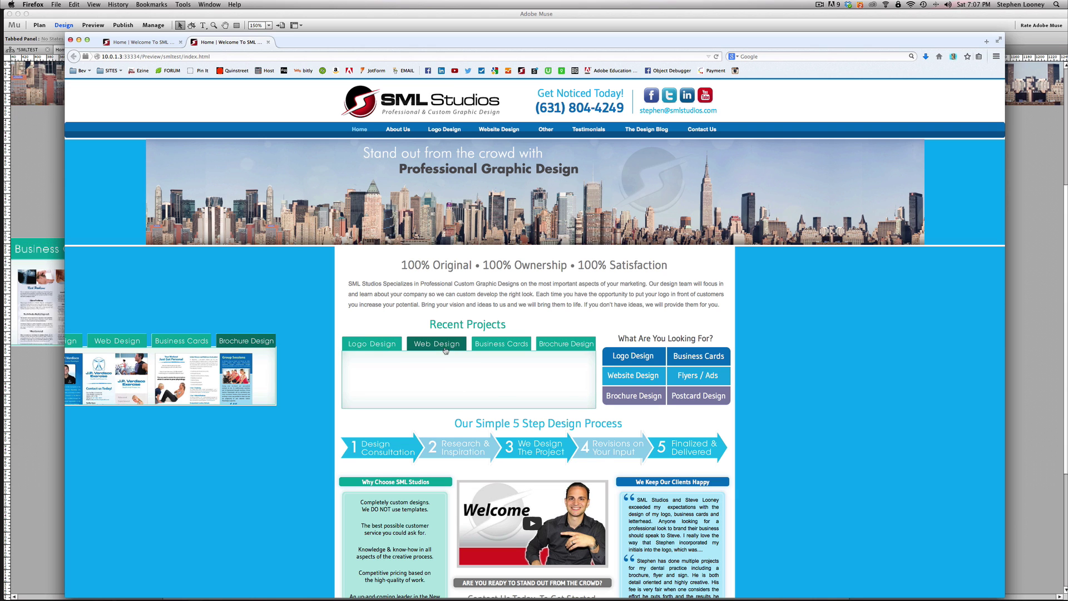
click(440, 346)
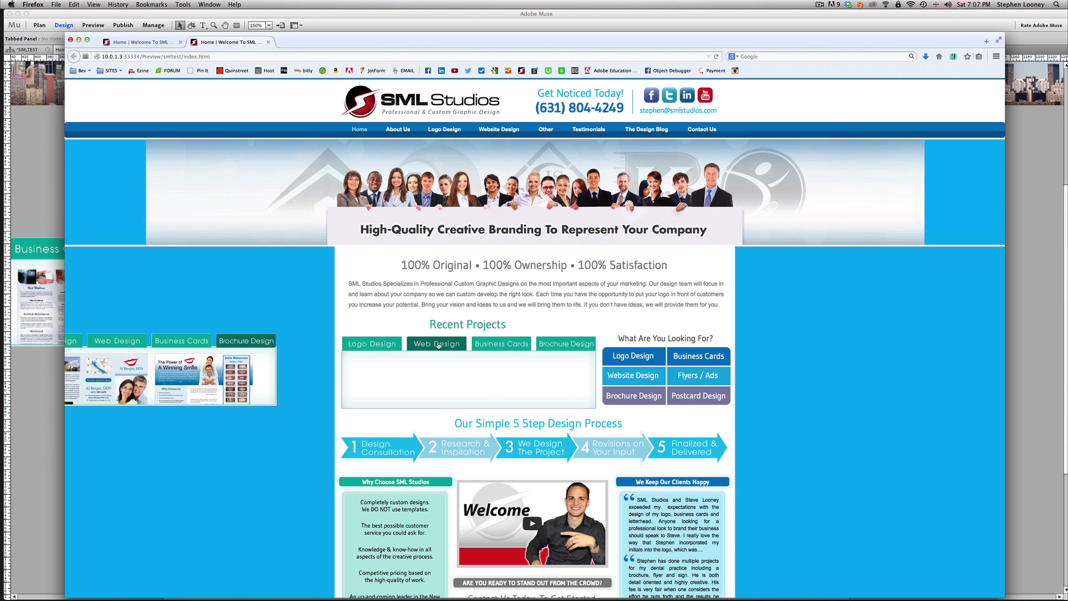
click(388, 346)
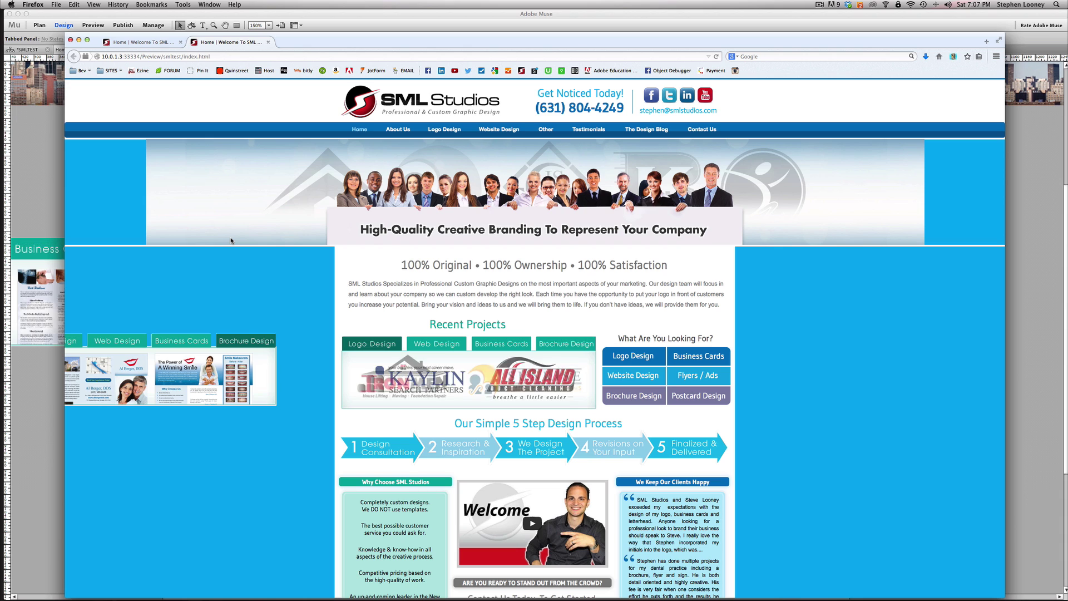